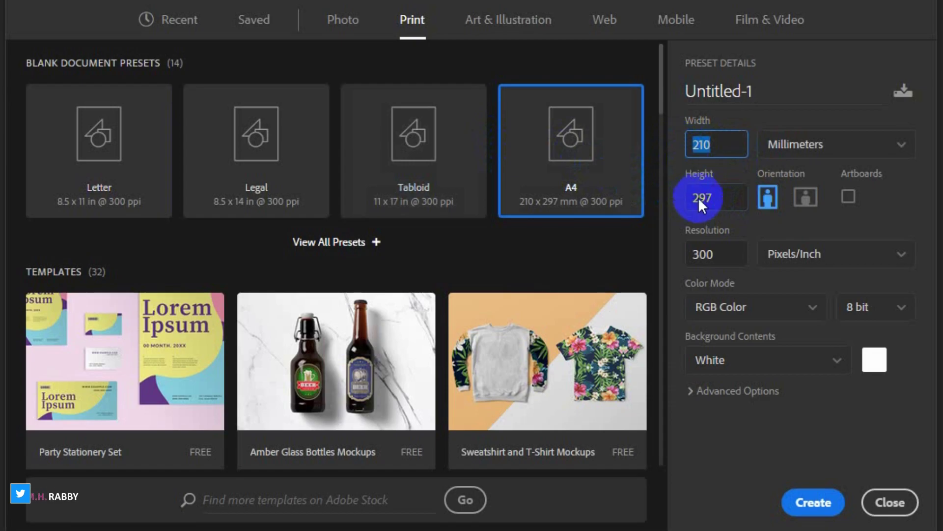
- Create the A4 print document, 210 x 297 mm at 300 pixels/inch, with the color mode set to CMYK Color
{"action": "left_click", "coordinate": [697, 254]}
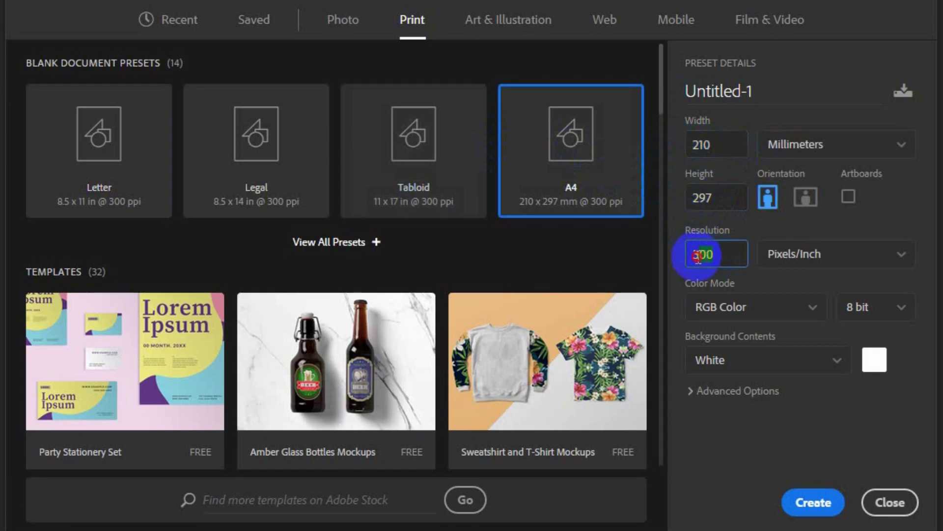
{"action": "left_click", "coordinate": [726, 307]}
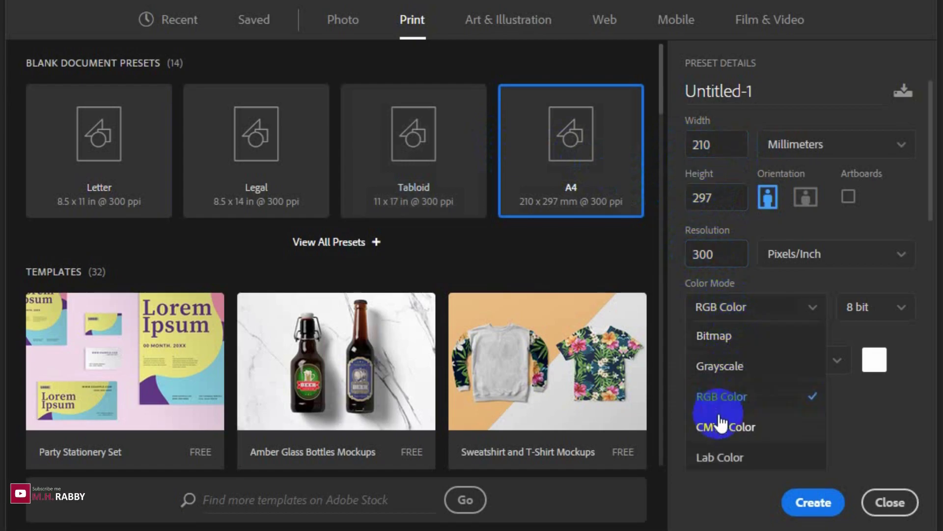
{"action": "left_click", "coordinate": [724, 428]}
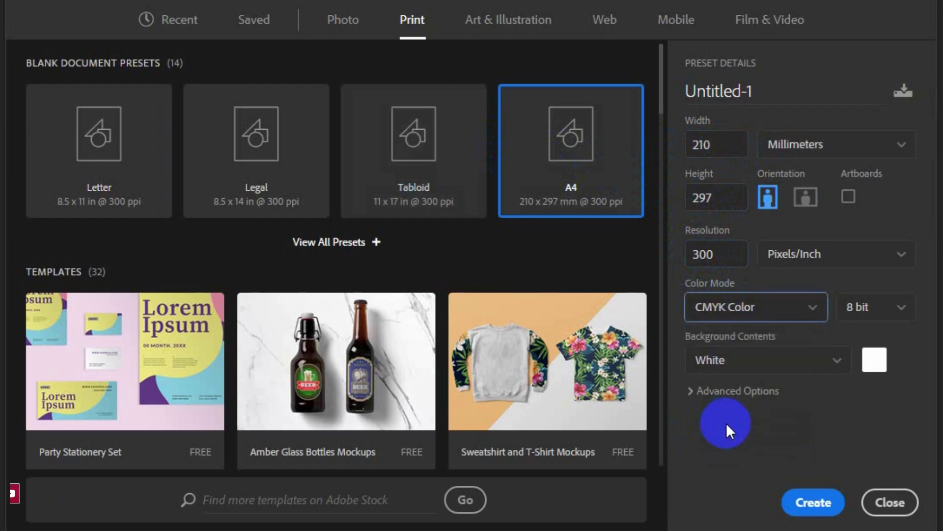
{"action": "left_click", "coordinate": [813, 501]}
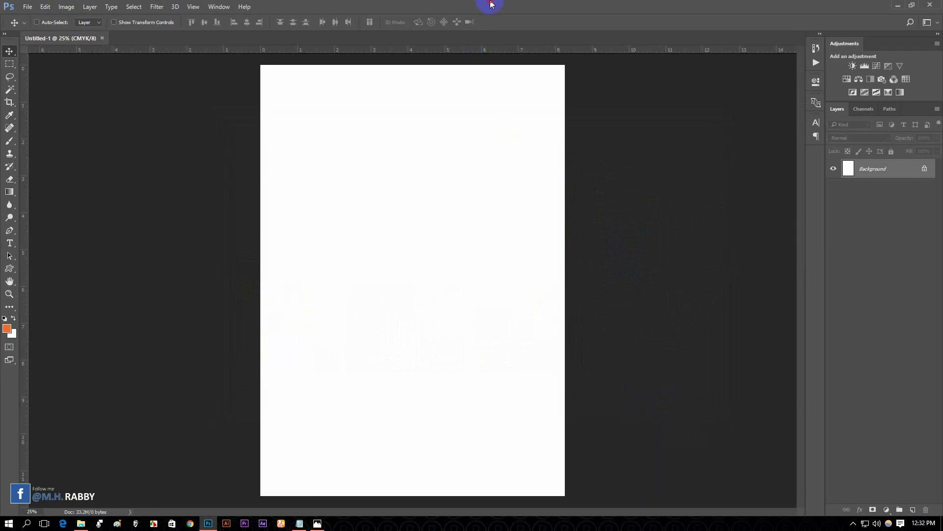
- Place ruler guides along all four edges of the blank page
{"action": "scroll", "coordinate": [480, 63], "scroll_direction": "down", "scroll_amount": 1}
{"action": "left_click_drag", "start_coordinate": [420, 49], "coordinate": [421, 102]}
{"action": "left_click_drag", "start_coordinate": [383, 50], "coordinate": [538, 127]}
{"action": "left_click_drag", "start_coordinate": [415, 50], "coordinate": [286, 154]}
{"action": "left_click_drag", "start_coordinate": [387, 50], "coordinate": [369, 458]}
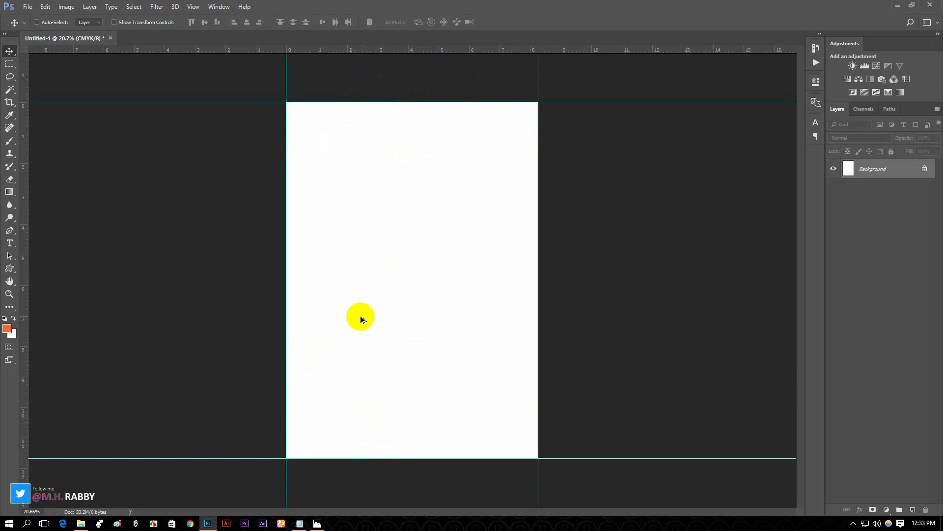
{"action": "scroll", "coordinate": [360, 320], "scroll_direction": "down", "scroll_amount": 1}
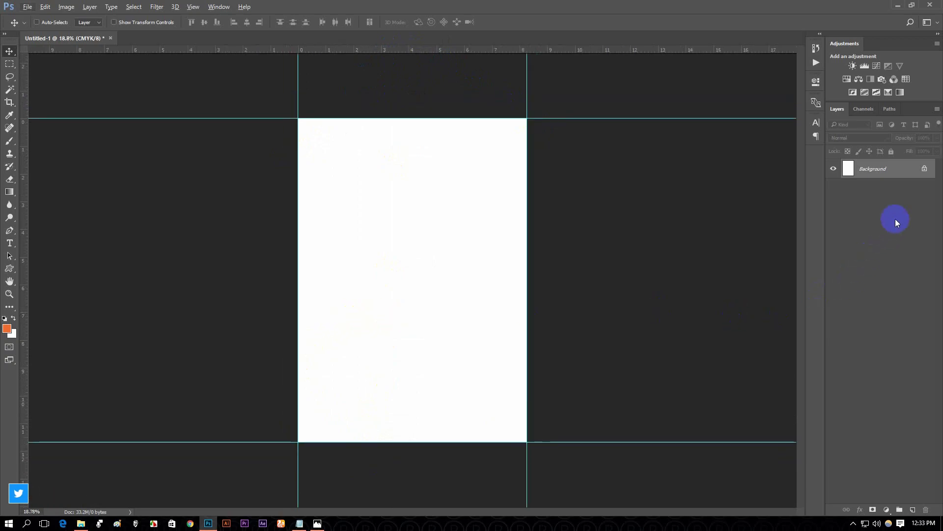
- Unlock the background layer and add a light grey (#f0f0f0) Solid Color fill layer above it
{"action": "left_click", "coordinate": [925, 170]}
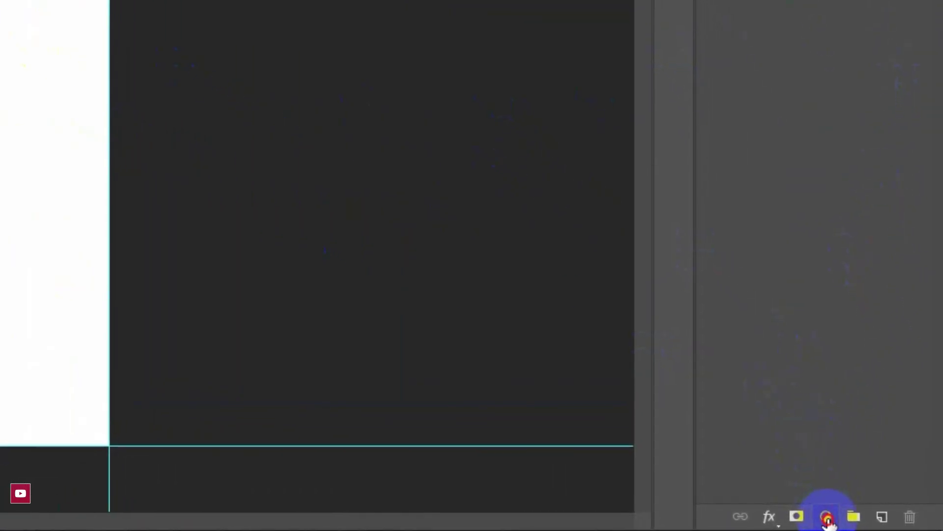
{"action": "left_click", "coordinate": [828, 517]}
{"action": "left_click", "coordinate": [872, 64]}
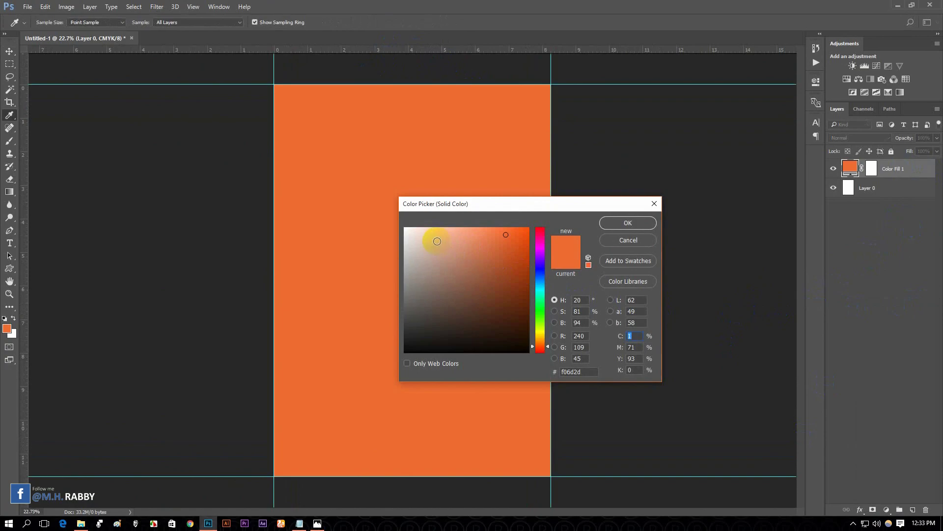
{"action": "left_click_drag", "start_coordinate": [431, 238], "coordinate": [402, 240]}
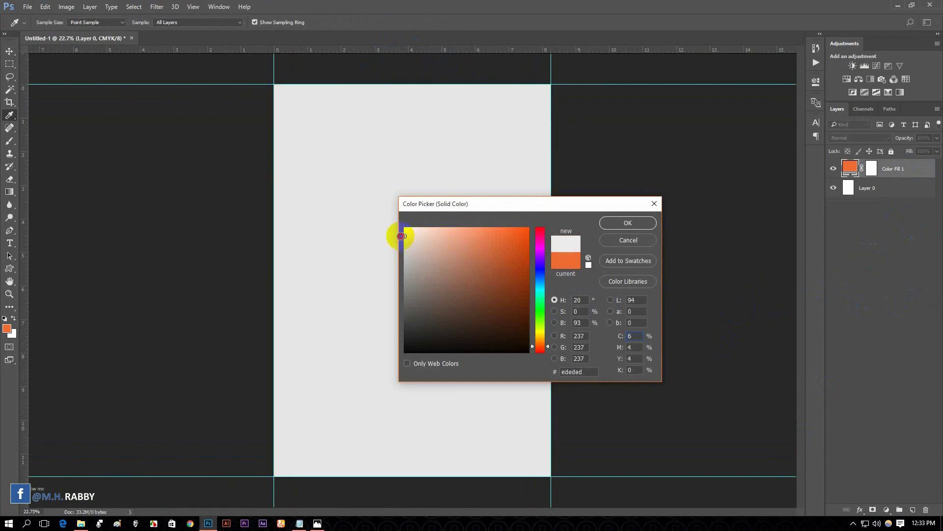
{"action": "left_click", "coordinate": [617, 223]}
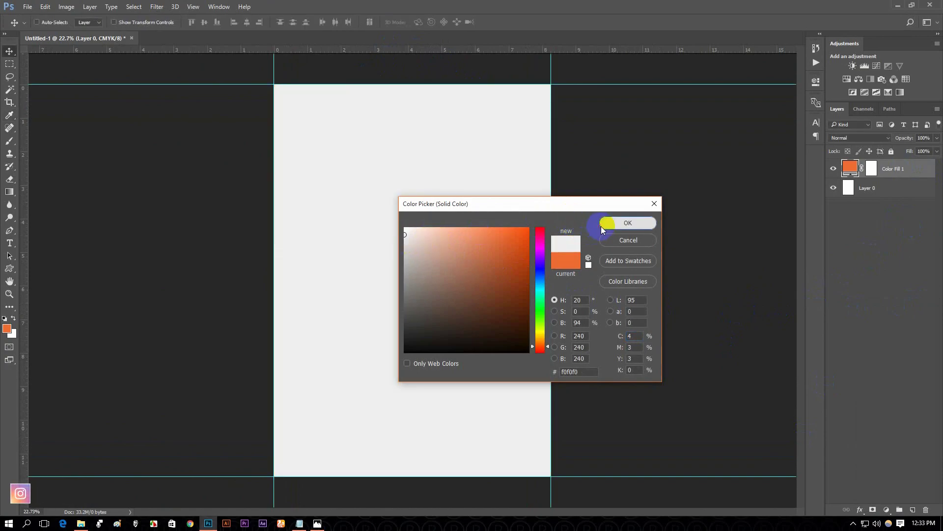
- Group the color fill layer and the page layer, name the group Background and give it a violet color label
{"action": "left_click", "coordinate": [897, 193], "text": "shift"}
{"action": "left_click_drag", "start_coordinate": [897, 193], "coordinate": [899, 509]}
{"action": "double_click", "coordinate": [898, 175]}
{"action": "type", "text": "Background"}
{"action": "key", "text": "Return"}
{"action": "right_click", "coordinate": [884, 167]}
{"action": "left_click", "coordinate": [830, 259]}
- Draw an orange circle about 1053 px in diameter on the page with the Ellipse tool
{"action": "key", "text": "ctrl+plus"}
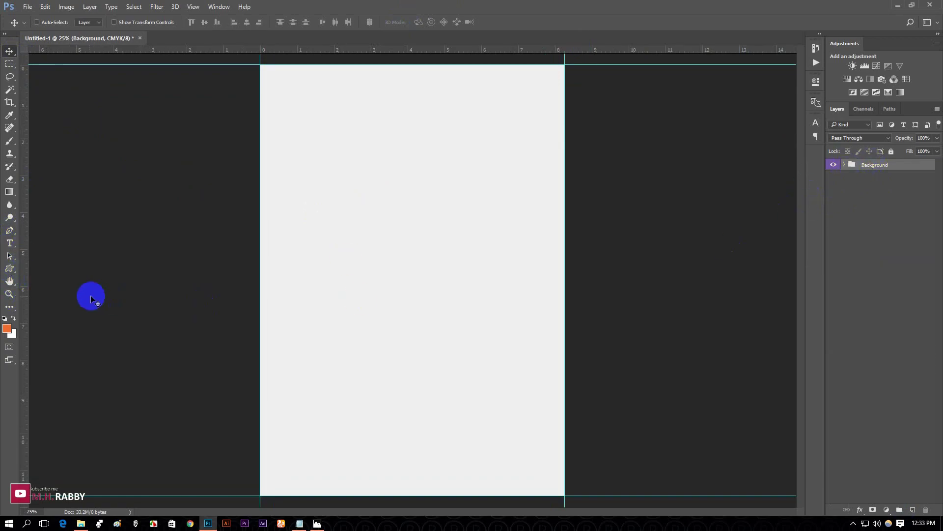
{"action": "left_click", "coordinate": [9, 269]}
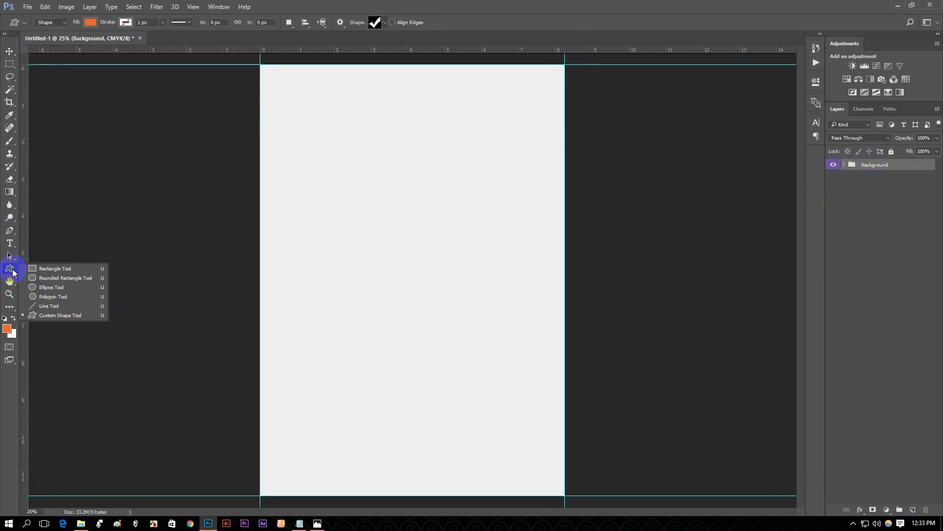
{"action": "left_click", "coordinate": [48, 292]}
{"action": "scroll", "coordinate": [301, 242], "scroll_direction": "down", "scroll_amount": 1}
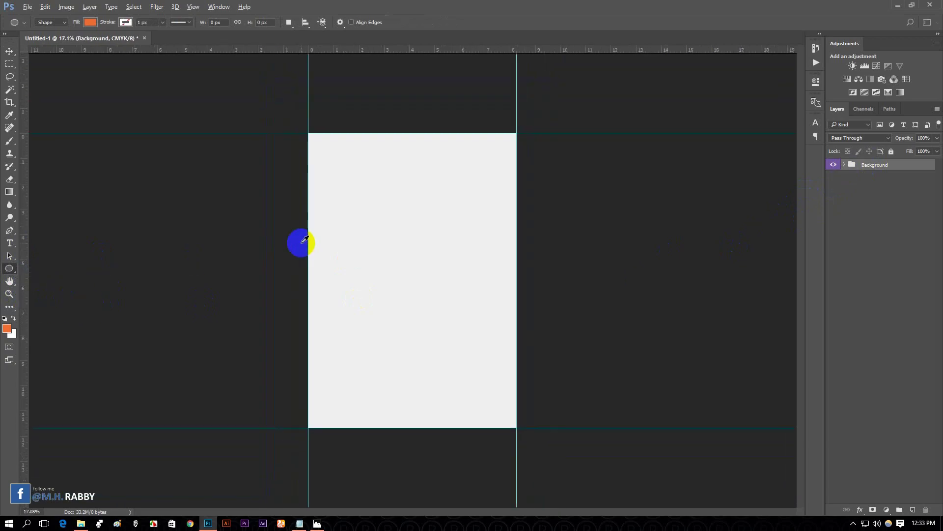
{"action": "left_click_drag", "start_coordinate": [346, 209], "coordinate": [434, 313]}
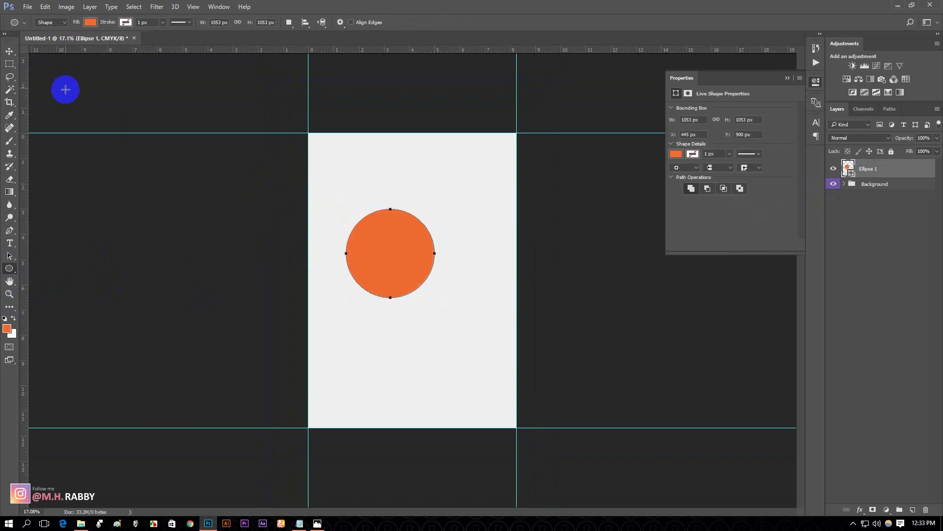
{"action": "left_click", "coordinate": [788, 77]}
{"action": "left_click", "coordinate": [10, 52]}
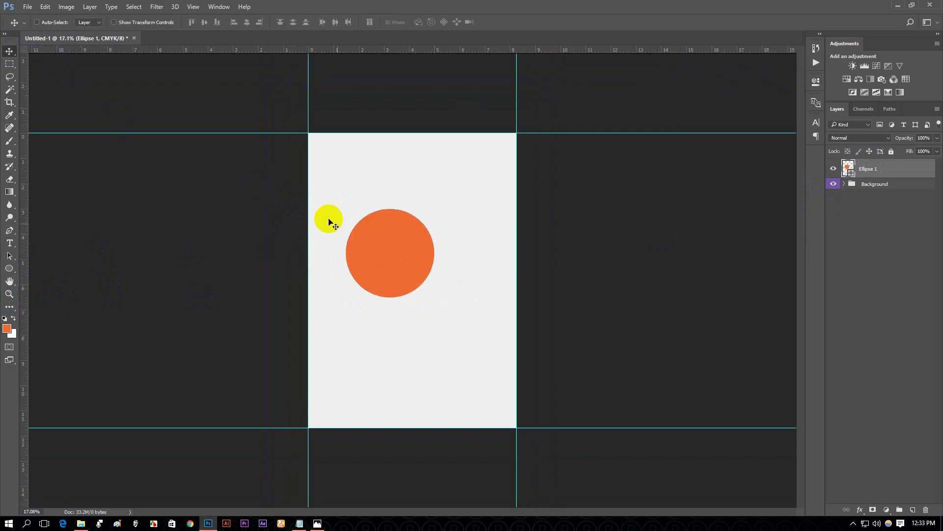
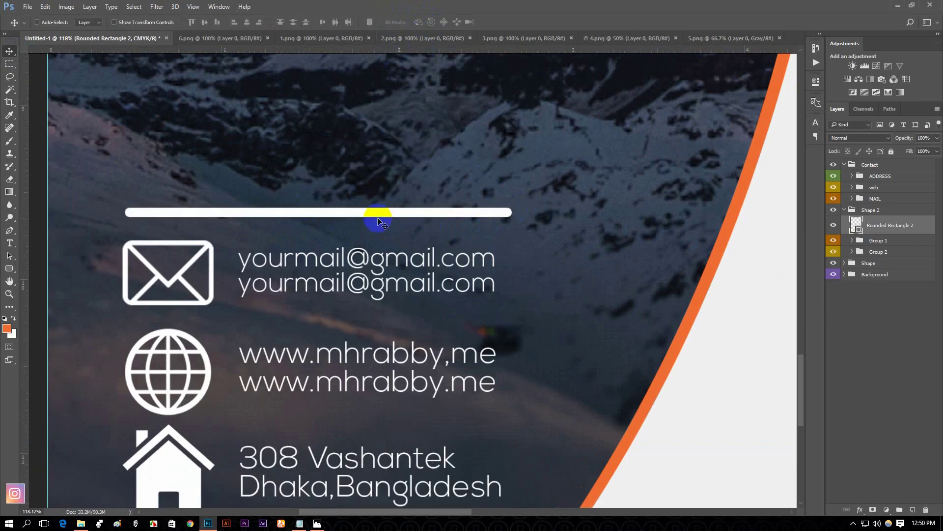
- Nudge the white divider line above the e-mail contact row slightly to the left
{"action": "left_click_drag", "start_coordinate": [375, 211], "coordinate": [363, 210]}
{"action": "scroll", "coordinate": [312, 267], "scroll_direction": "down", "scroll_amount": 8}
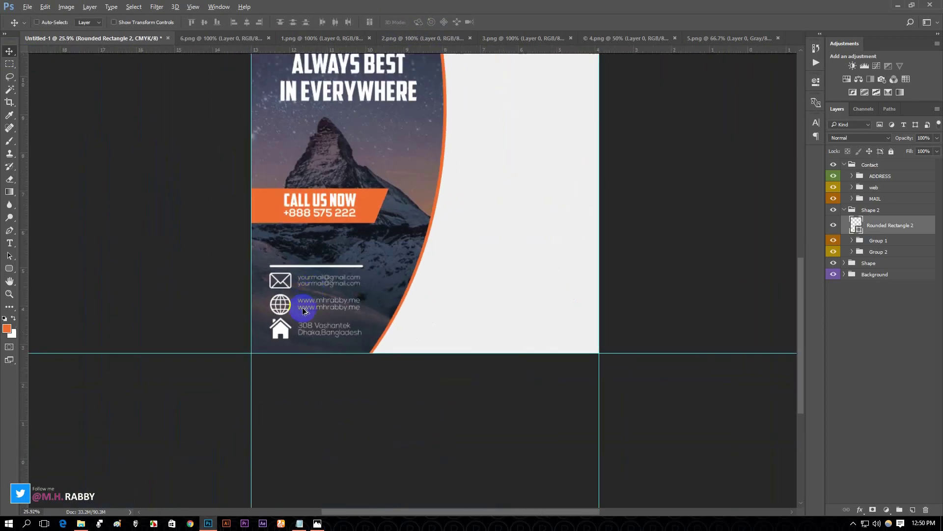
{"action": "scroll", "coordinate": [303, 311], "scroll_direction": "down", "scroll_amount": 2}
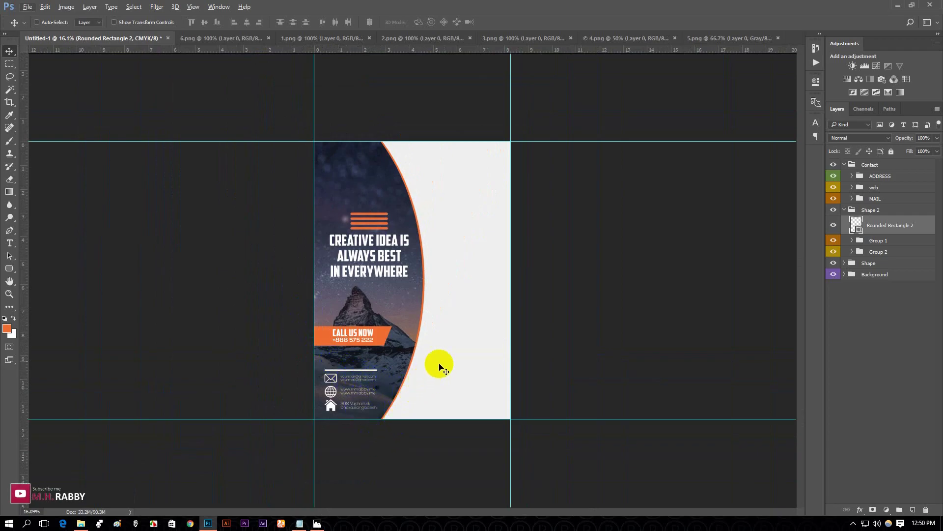
{"action": "scroll", "coordinate": [487, 268], "scroll_direction": "up", "scroll_amount": 1}
{"action": "scroll", "coordinate": [491, 273], "scroll_direction": "up", "scroll_amount": 1}
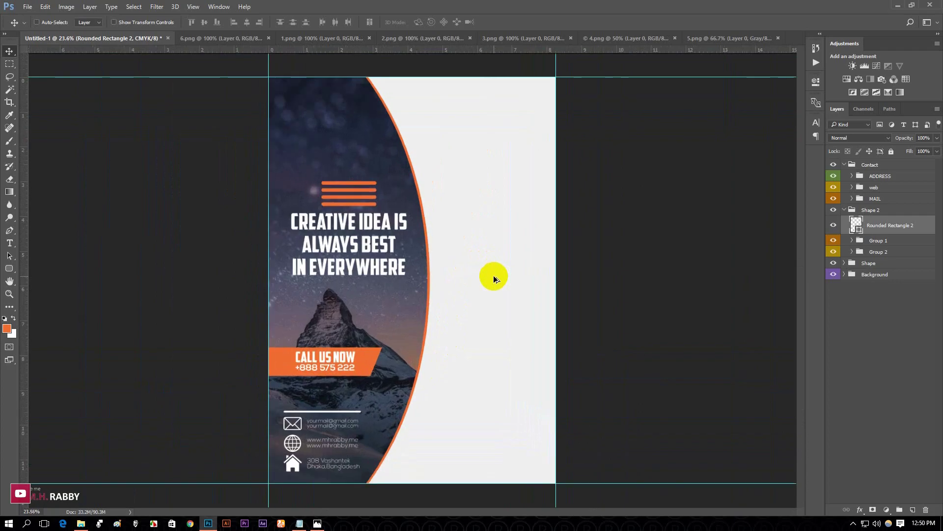
- Toggle the Contact group's visibility off and back on to check its contents, and collapse the group
{"action": "left_click", "coordinate": [834, 165]}
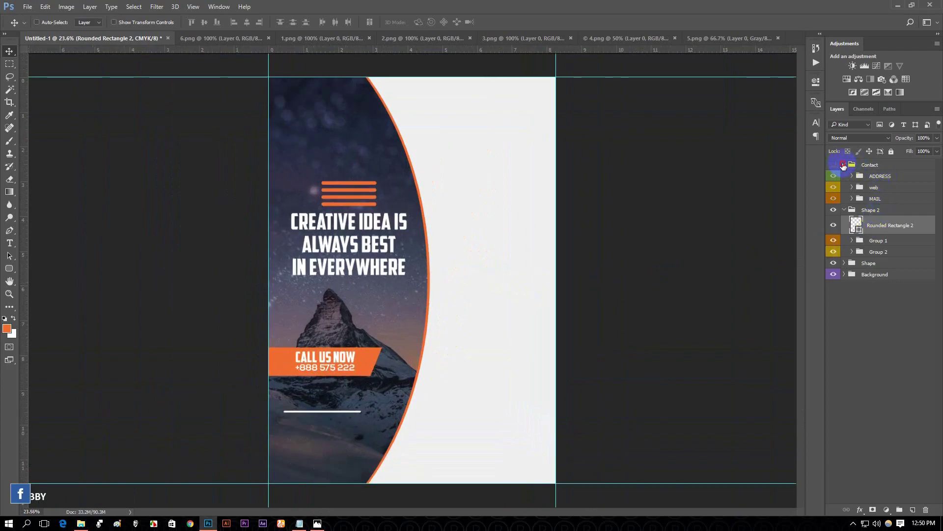
{"action": "left_click", "coordinate": [843, 165]}
{"action": "left_click", "coordinate": [834, 164]}
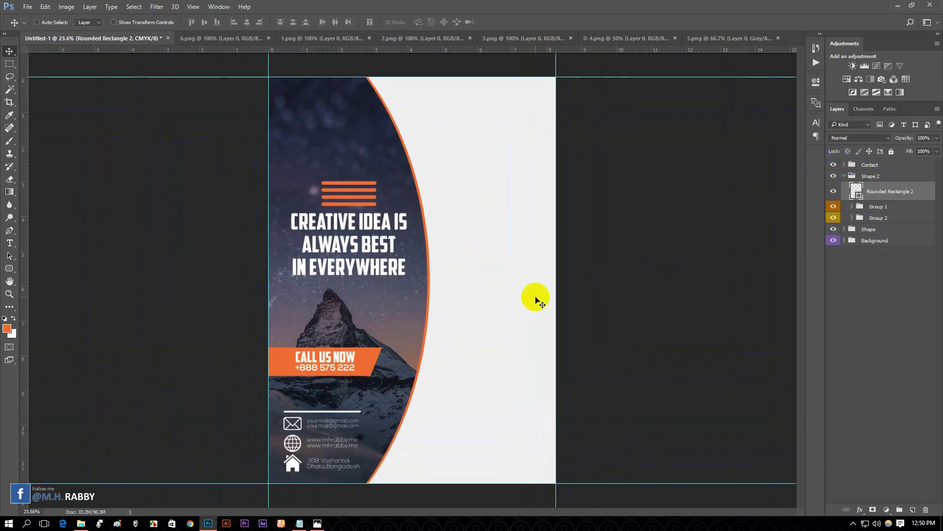
{"action": "left_click_drag", "start_coordinate": [375, 327], "coordinate": [380, 327]}
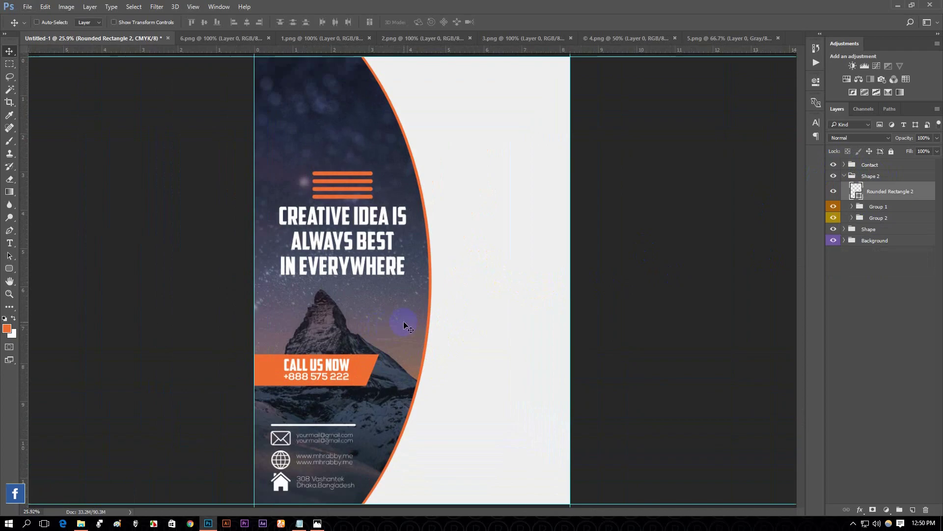
- Close the icon images 1.png, 4.png and 5.png and return to the Untitled-1 flyer document
{"action": "left_click", "coordinate": [325, 38]}
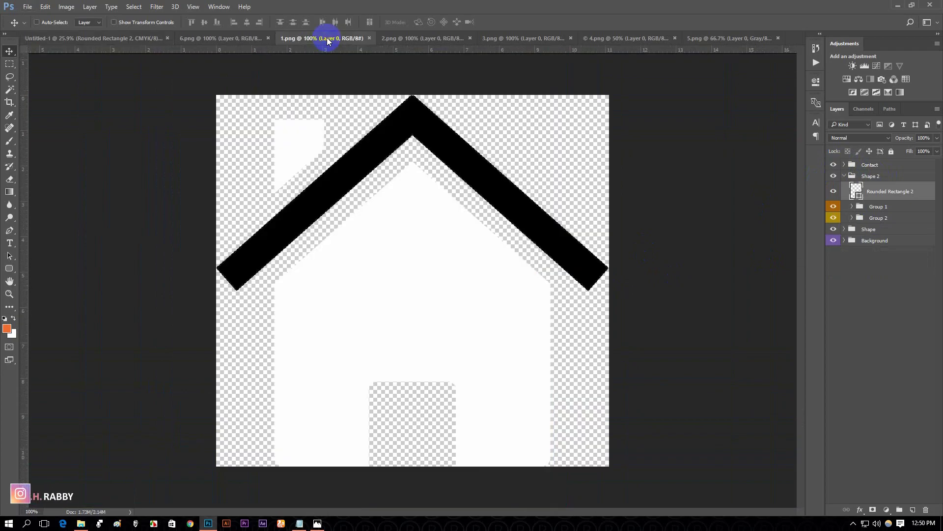
{"action": "left_click", "coordinate": [370, 38]}
{"action": "left_click", "coordinate": [354, 40]}
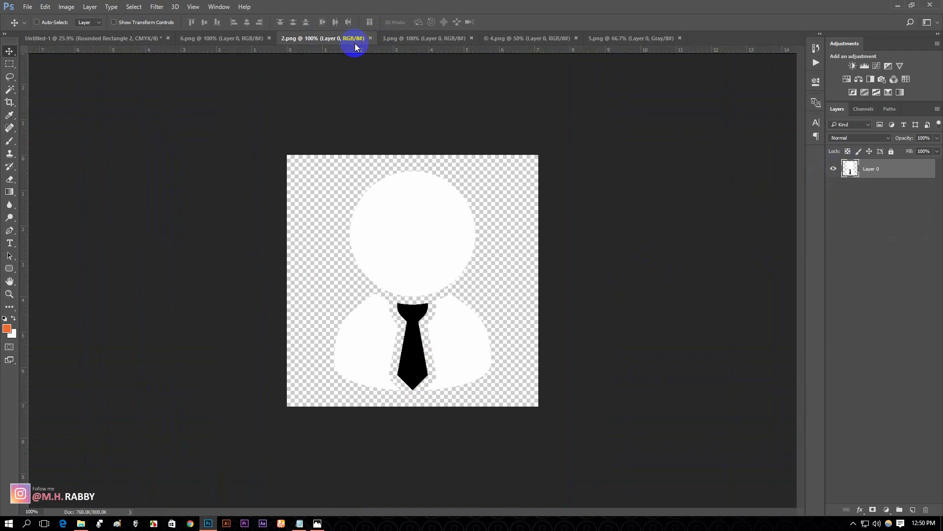
{"action": "left_click", "coordinate": [396, 40]}
{"action": "left_click", "coordinate": [546, 42]}
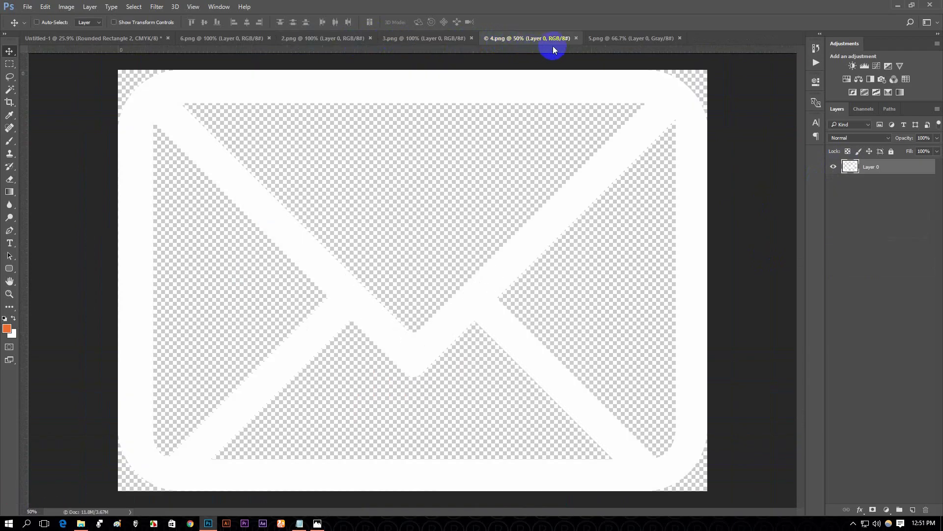
{"action": "left_click", "coordinate": [577, 38]}
{"action": "left_click", "coordinate": [543, 38]}
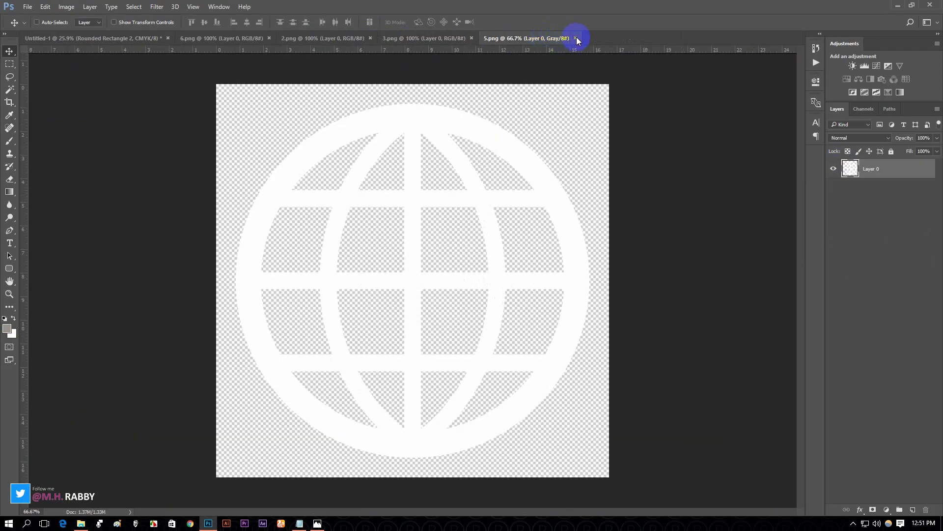
{"action": "left_click", "coordinate": [576, 38]}
{"action": "left_click", "coordinate": [231, 41]}
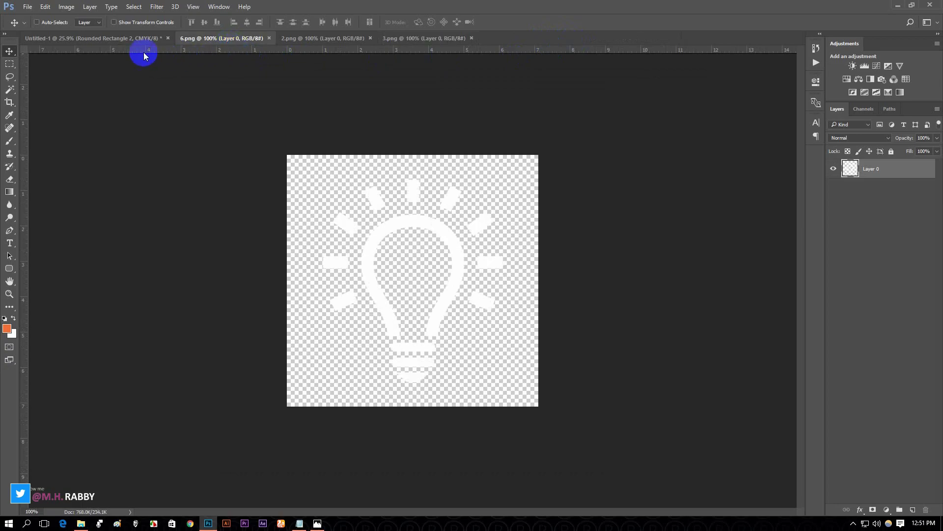
{"action": "left_click", "coordinate": [110, 38]}
- Collapse the Shape 2 group and add a group named DETAILS above Contact with a yellow color label
{"action": "scroll", "coordinate": [373, 305], "scroll_direction": "down", "scroll_amount": 1}
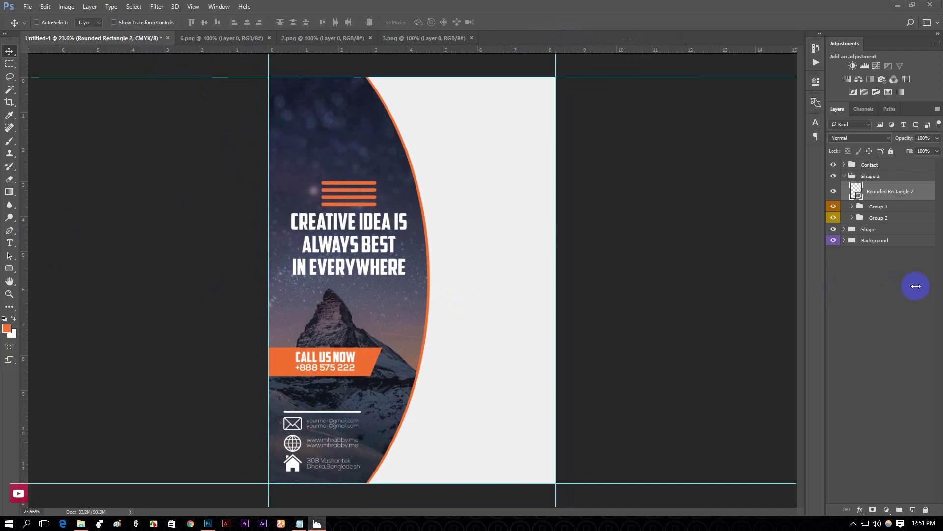
{"action": "left_click", "coordinate": [877, 192]}
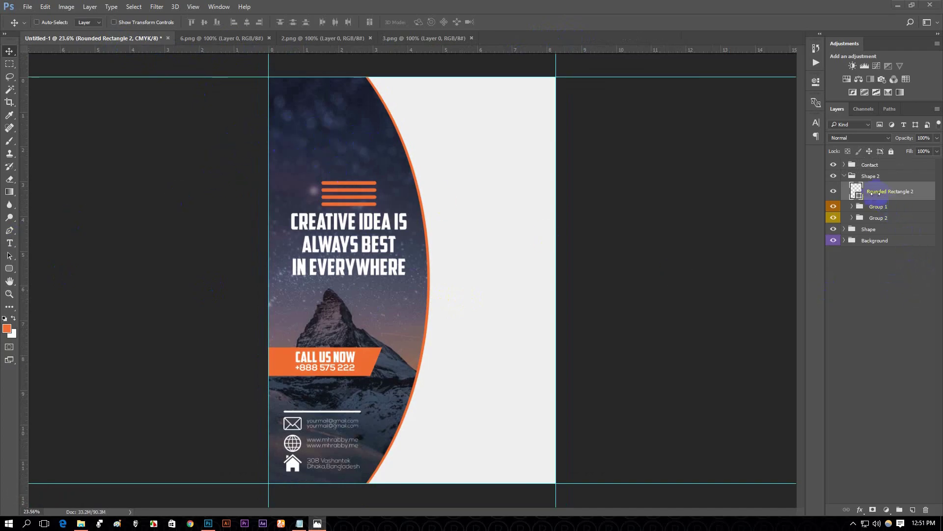
{"action": "left_click", "coordinate": [845, 176]}
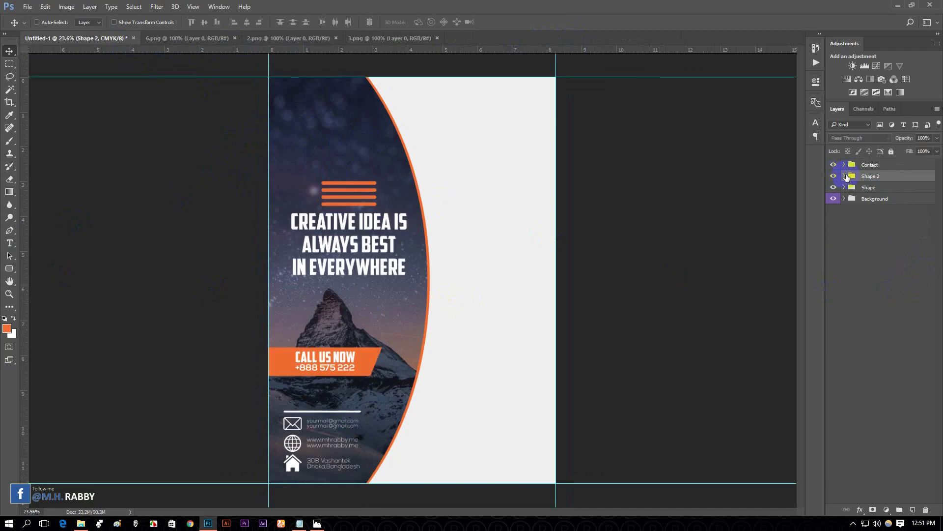
{"action": "left_click", "coordinate": [865, 165]}
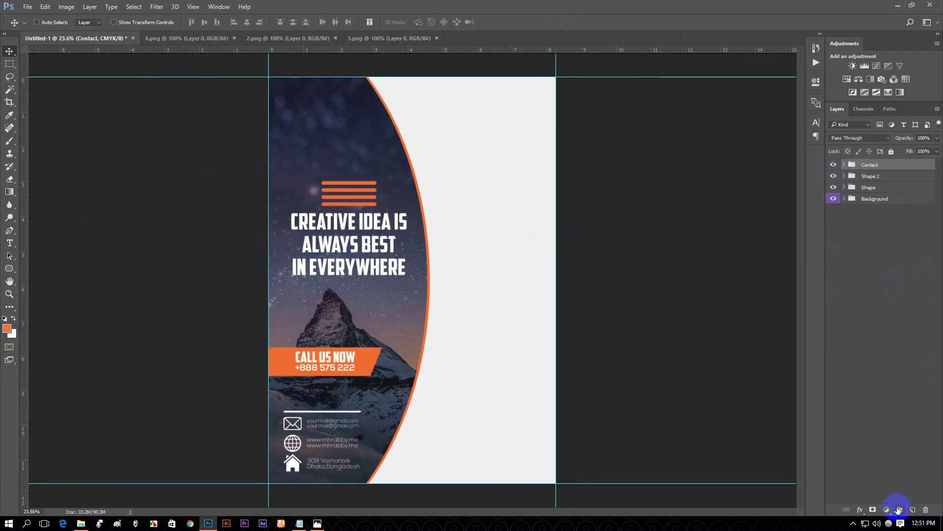
{"action": "left_click", "coordinate": [899, 510]}
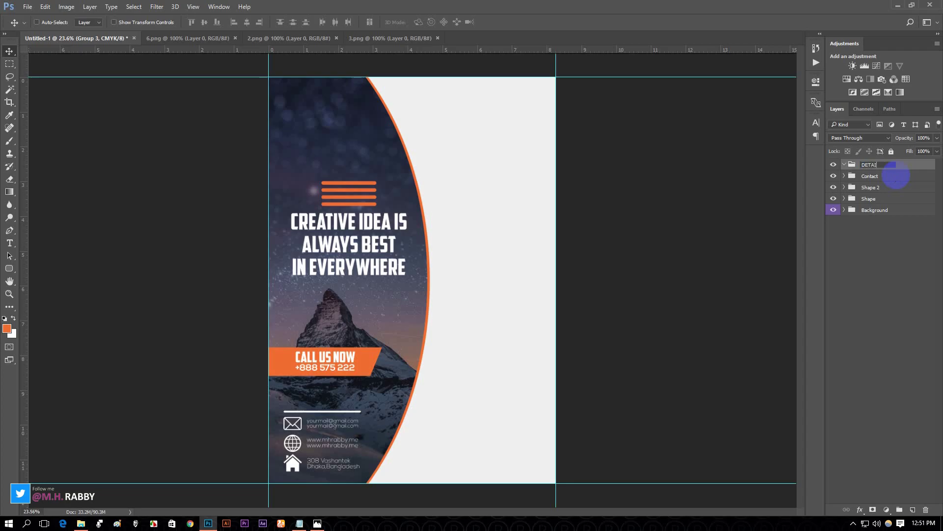
{"action": "right_click", "coordinate": [833, 165]}
{"action": "left_click", "coordinate": [832, 230]}
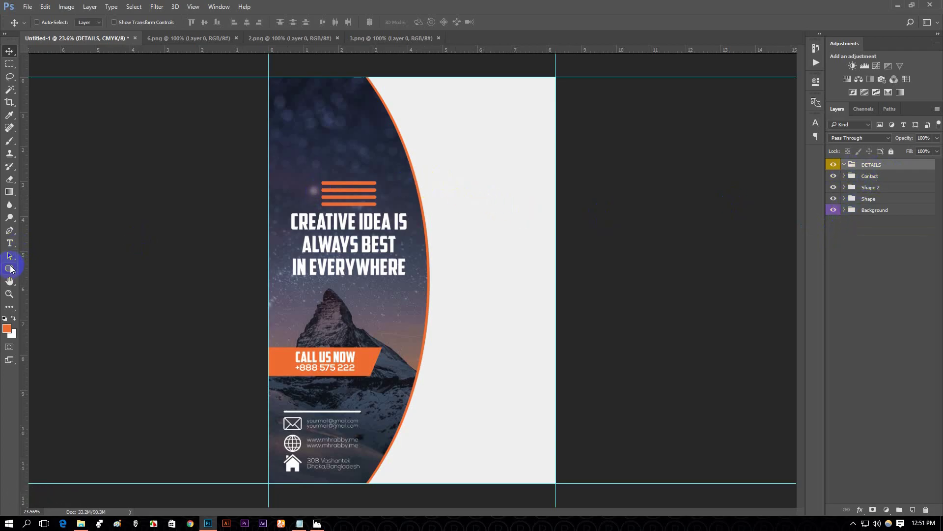
- Draw an orange circle about 390 px in diameter over the upper part of the curved orange edge
{"action": "left_click", "coordinate": [10, 268]}
{"action": "left_click", "coordinate": [46, 287]}
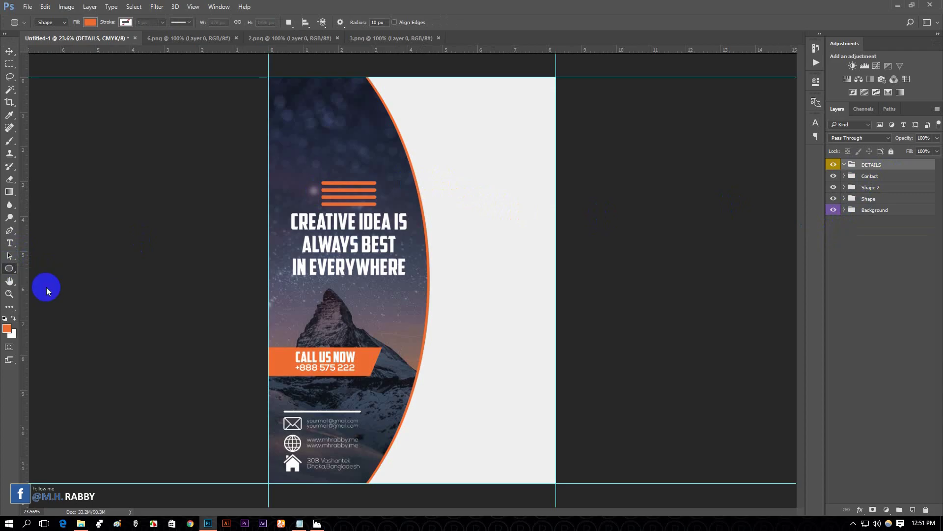
{"action": "left_click_drag", "start_coordinate": [410, 149], "coordinate": [462, 193]}
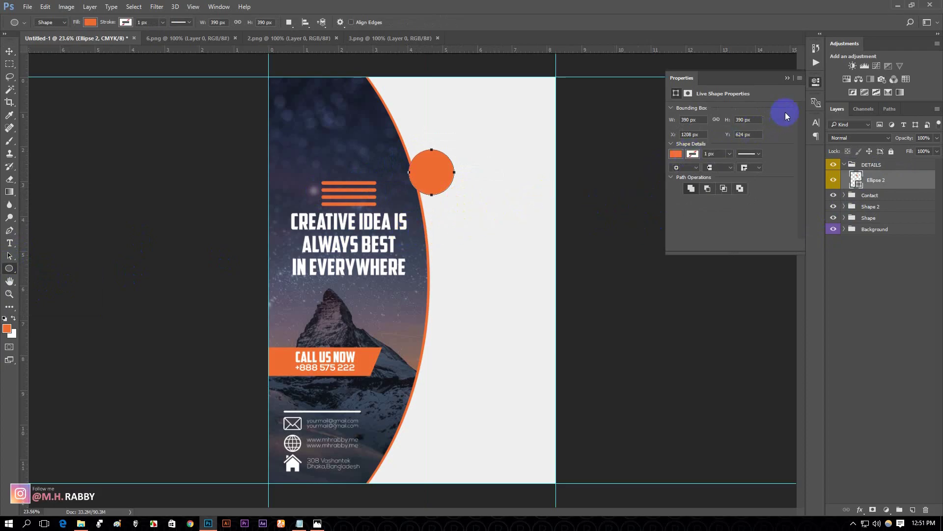
- Move the orange circle up along the curved edge to near the flyer's top, centred at about X 1001 px, Y 261 px
{"action": "left_click", "coordinate": [786, 77]}
{"action": "scroll", "coordinate": [545, 159], "scroll_direction": "up", "scroll_amount": 3}
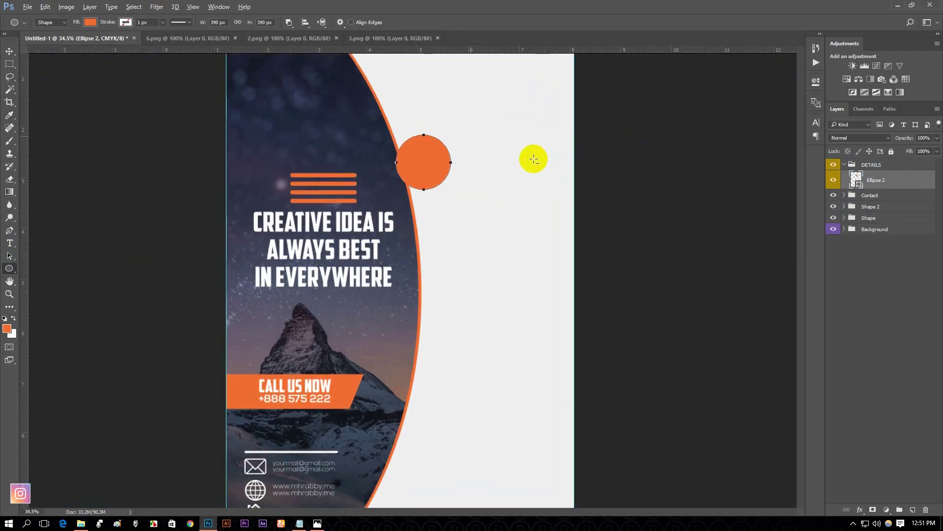
{"action": "scroll", "coordinate": [565, 167], "scroll_direction": "down", "scroll_amount": 1}
{"action": "left_click_drag", "start_coordinate": [565, 167], "coordinate": [538, 204]}
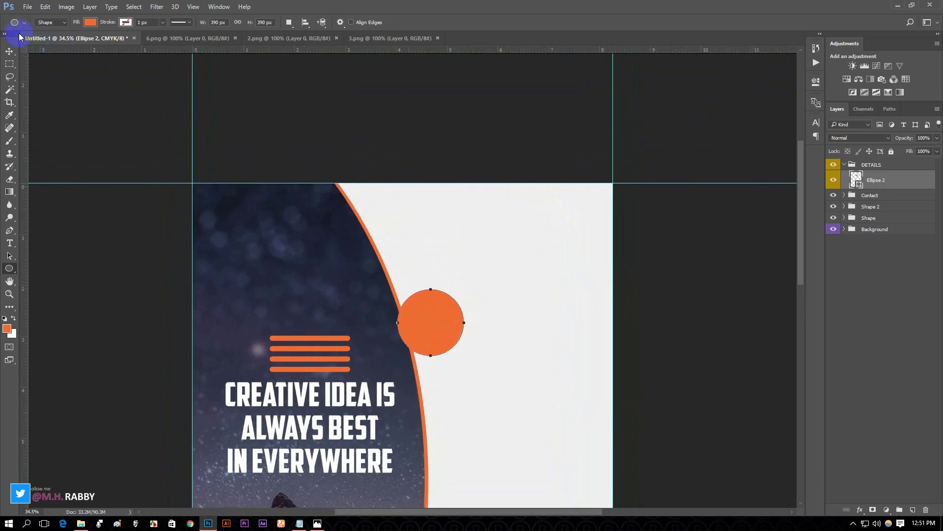
{"action": "left_click", "coordinate": [9, 51]}
{"action": "left_click", "coordinate": [456, 328]}
{"action": "left_click_drag", "start_coordinate": [455, 328], "coordinate": [375, 236]}
{"action": "scroll", "coordinate": [379, 236], "scroll_direction": "up", "scroll_amount": 2}
{"action": "left_click_drag", "start_coordinate": [433, 238], "coordinate": [418, 258]}
{"action": "left_click_drag", "start_coordinate": [338, 260], "coordinate": [352, 259]}
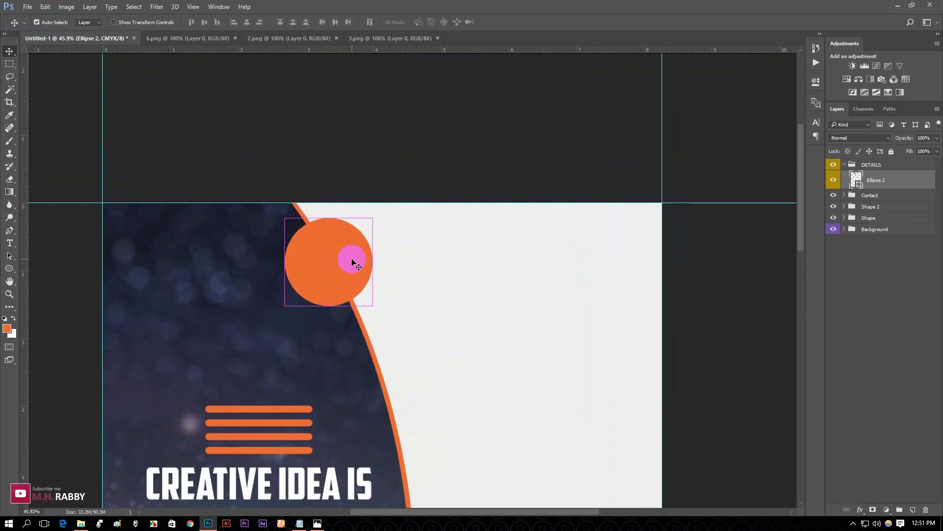
- Scale the orange circle down slightly around its centre
{"action": "key", "text": "ctrl+t"}
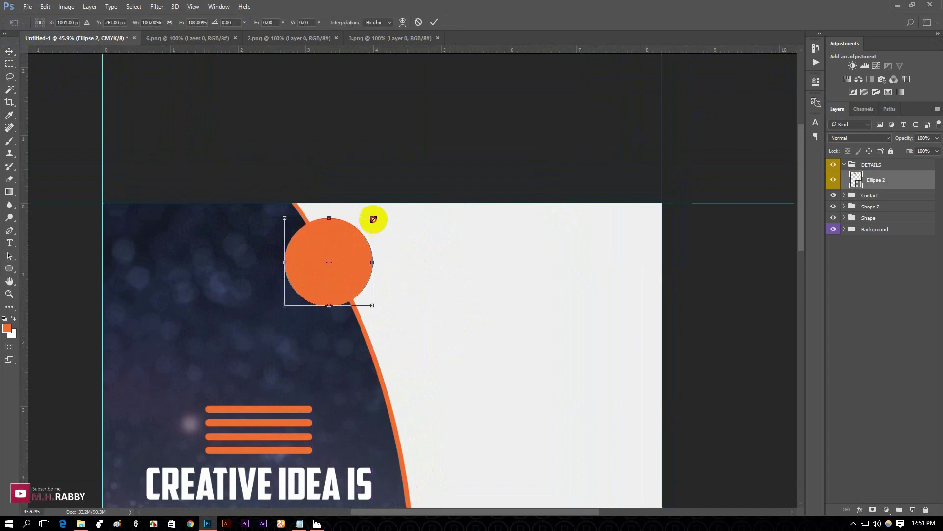
{"action": "left_click_drag", "start_coordinate": [374, 219], "coordinate": [367, 219]}
{"action": "left_click", "coordinate": [434, 22]}
- Copy the light bulb icon from 6.png onto the orange circle and clip it to the Ellipse 2 layer
{"action": "scroll", "coordinate": [336, 254], "scroll_direction": "up", "scroll_amount": 1}
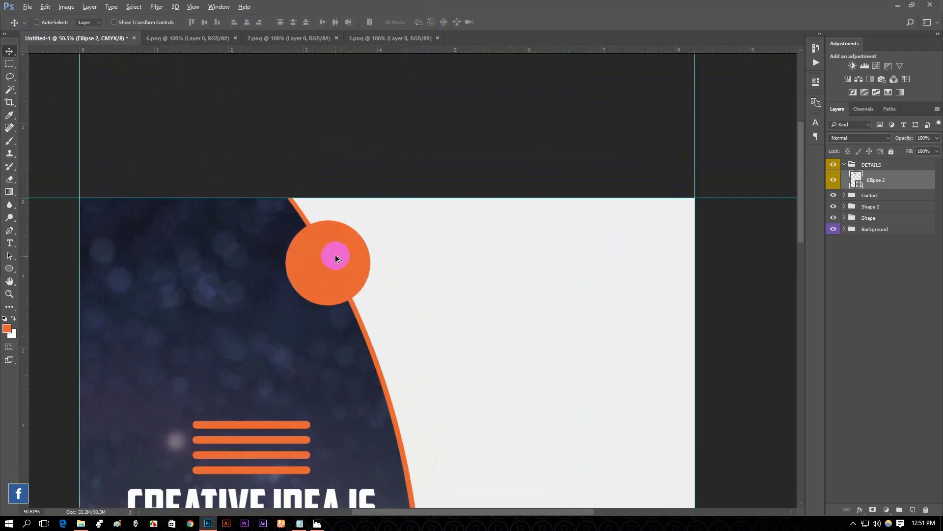
{"action": "scroll", "coordinate": [335, 255], "scroll_direction": "up", "scroll_amount": 1}
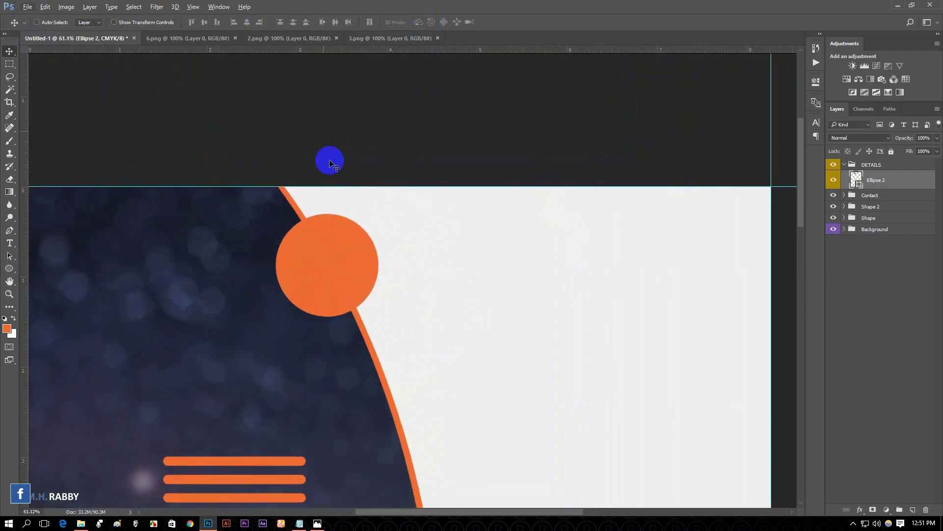
{"action": "left_click", "coordinate": [211, 40]}
{"action": "left_click_drag", "start_coordinate": [463, 236], "coordinate": [334, 233]}
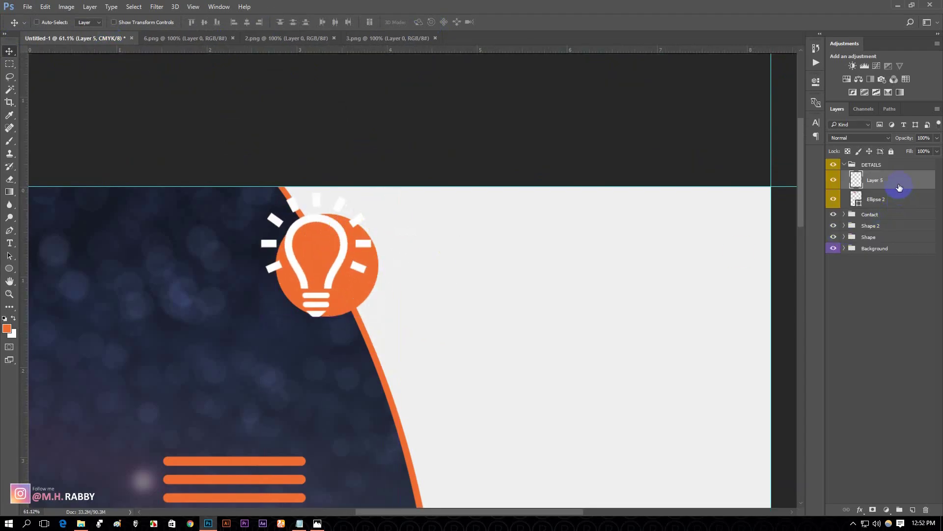
{"action": "right_click", "coordinate": [899, 187]}
{"action": "left_click", "coordinate": [834, 252]}
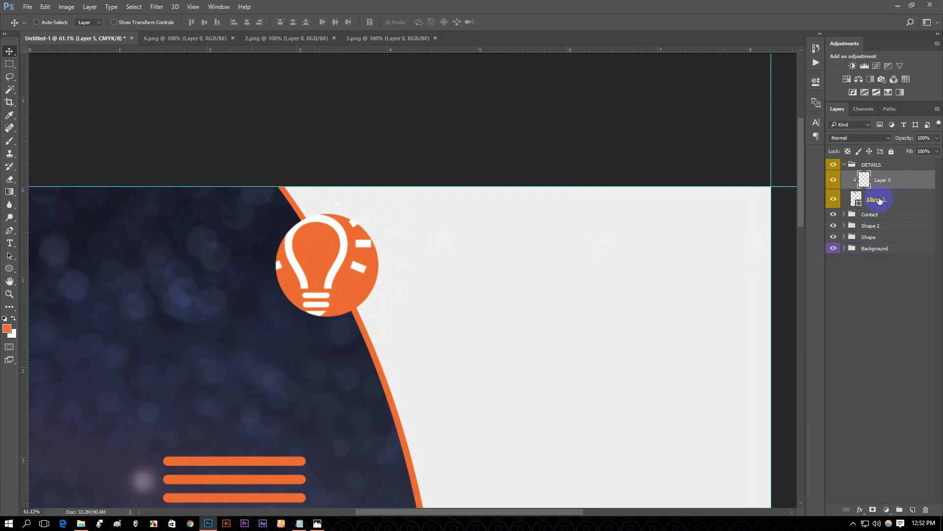
- Scale the light bulb icon to about 56% and place it in the middle of the orange circle
{"action": "key", "text": "ctrl+t"}
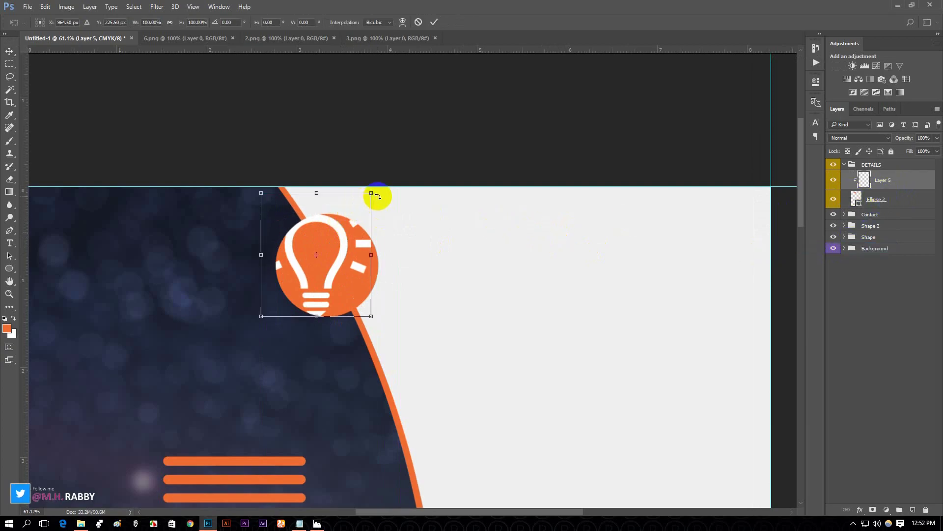
{"action": "left_click_drag", "start_coordinate": [372, 194], "coordinate": [339, 255]}
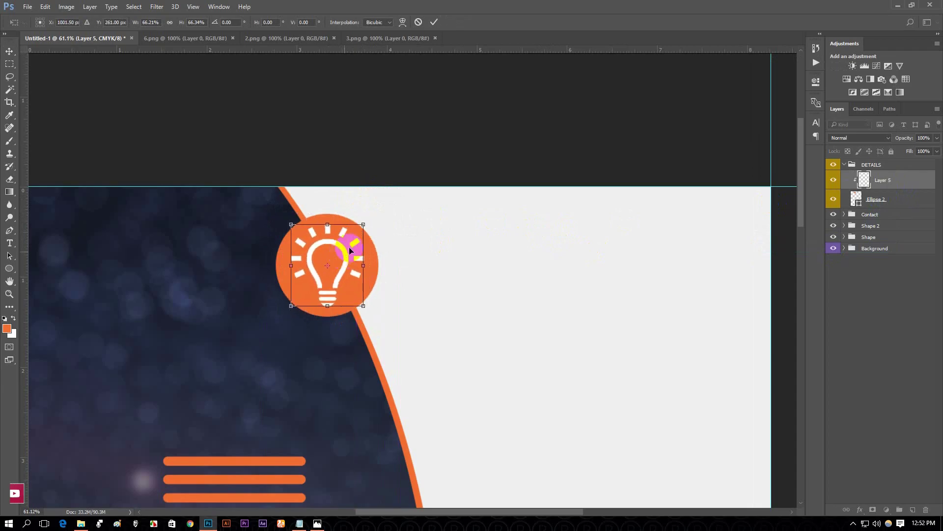
{"action": "left_click_drag", "start_coordinate": [364, 225], "coordinate": [358, 230]}
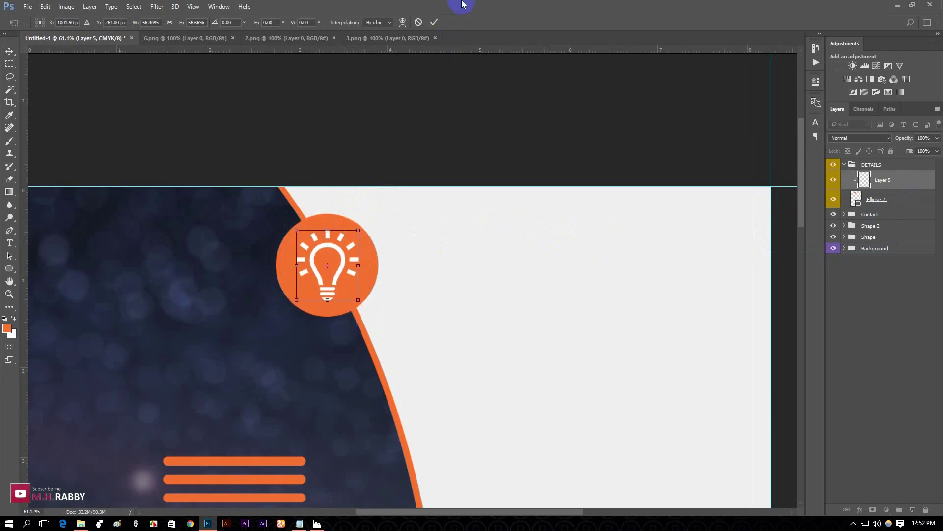
{"action": "left_click", "coordinate": [433, 22]}
- Load the circle's outline as a selection, align the light bulb icon to its centre, and deselect
{"action": "scroll", "coordinate": [327, 273], "scroll_direction": "up", "scroll_amount": 4}
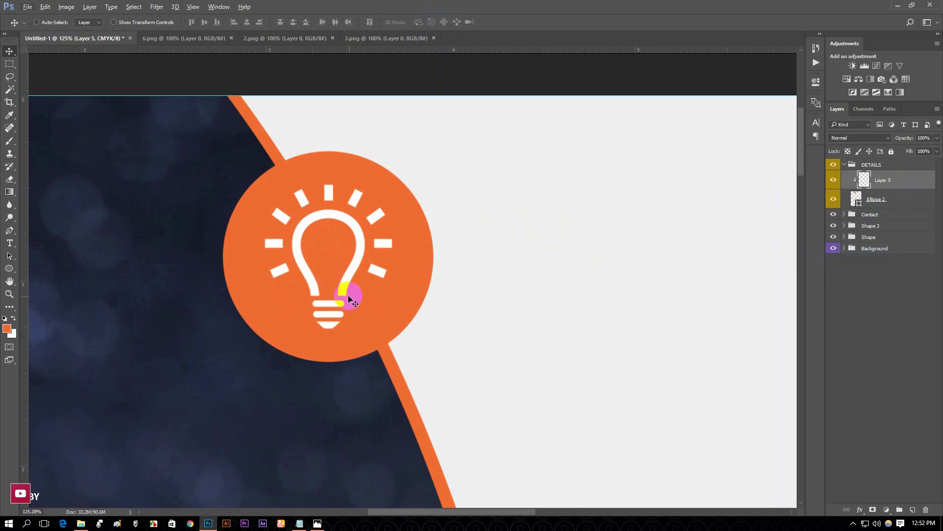
{"action": "left_click_drag", "start_coordinate": [413, 256], "coordinate": [412, 274]}
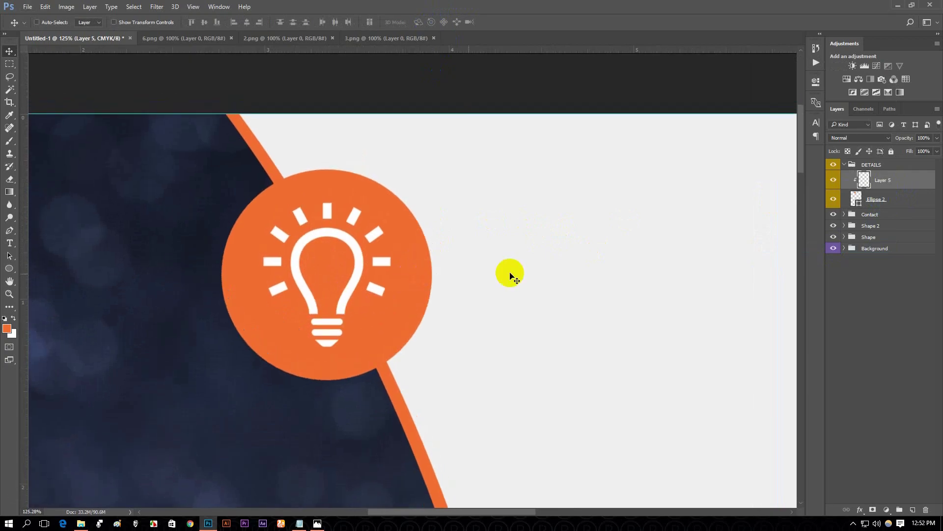
{"action": "left_click", "coordinate": [857, 198], "text": "ctrl"}
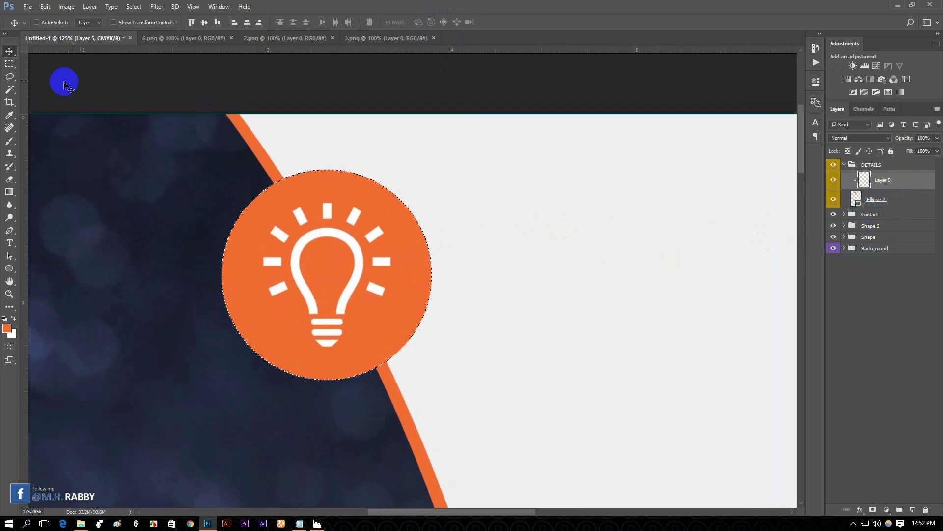
{"action": "left_click", "coordinate": [205, 23]}
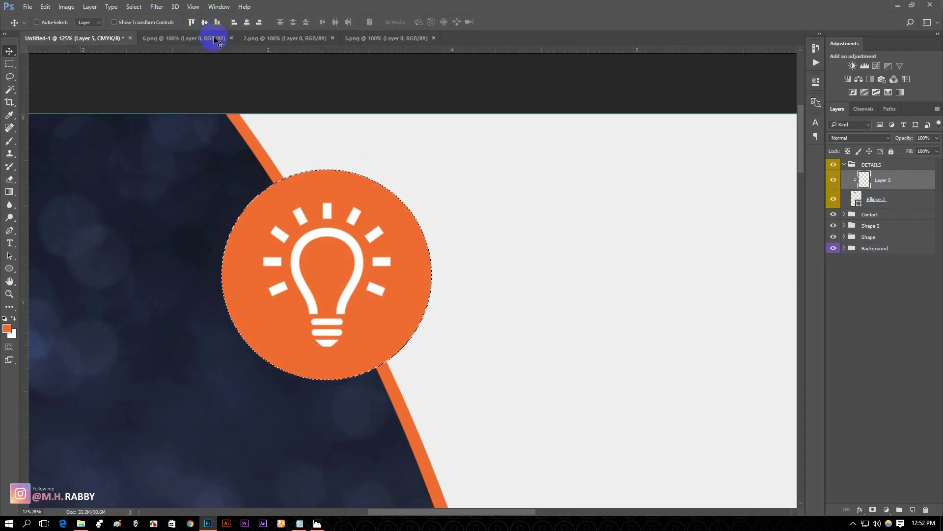
{"action": "key", "text": "ctrl+f"}
{"action": "key", "text": "Escape"}
{"action": "key", "text": "ctrl+d"}
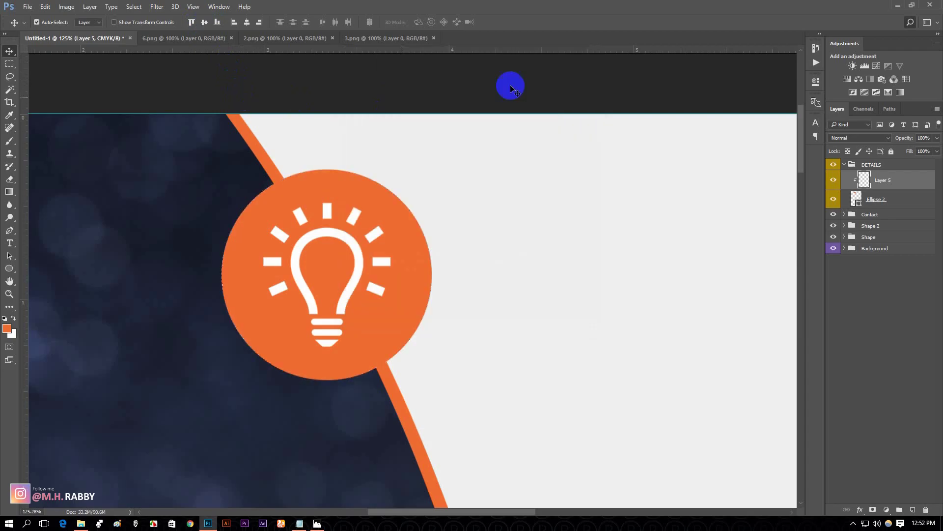
- Add a Multiply drop shadow to the light bulb icon with 43% opacity, 4 px distance and 8 px size
{"action": "scroll", "coordinate": [280, 202], "scroll_direction": "up", "scroll_amount": 2}
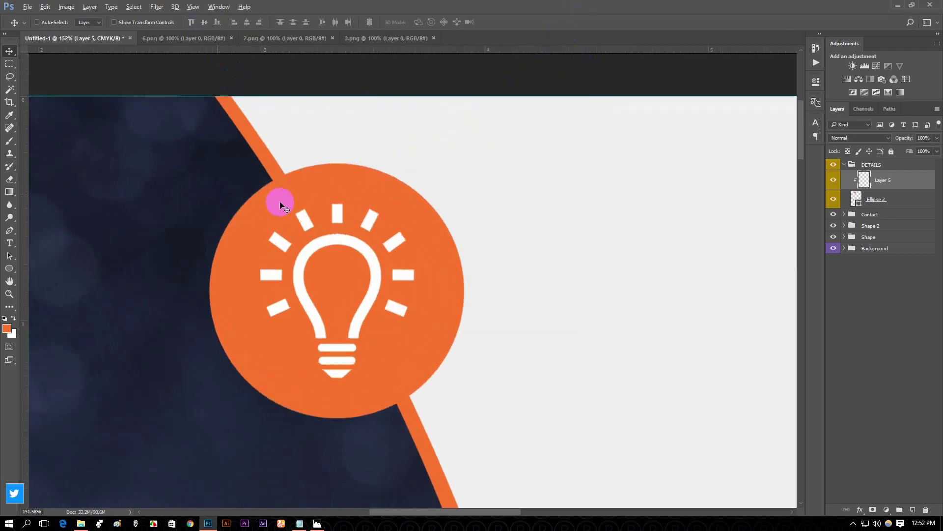
{"action": "right_click", "coordinate": [890, 182]}
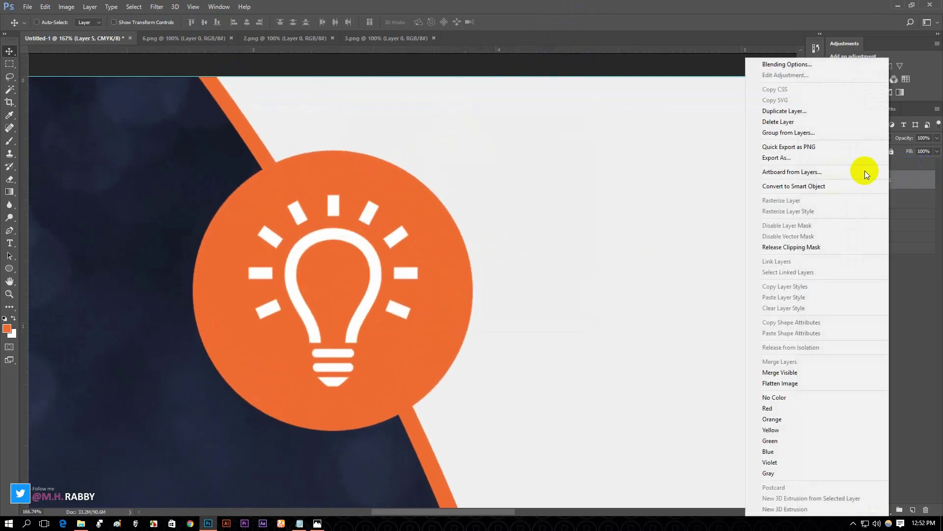
{"action": "left_click", "coordinate": [809, 63]}
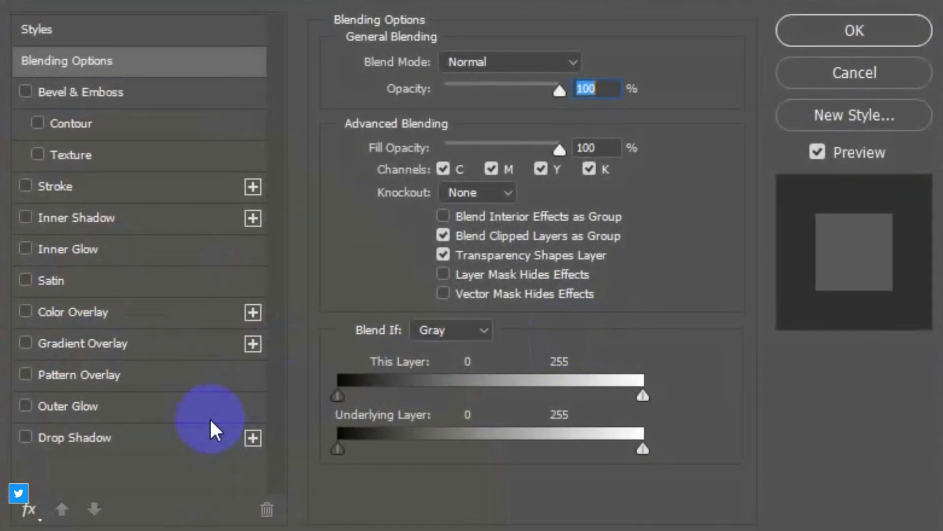
{"action": "left_click", "coordinate": [341, 282]}
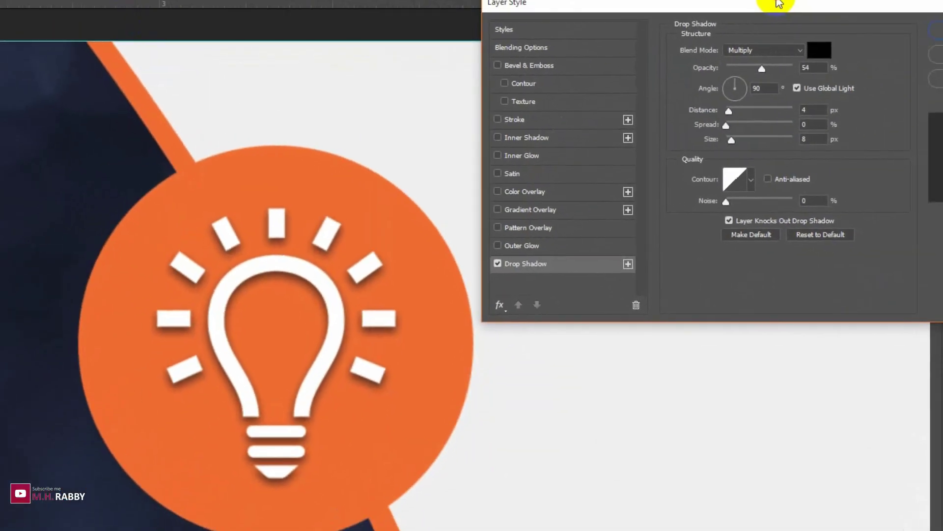
{"action": "mouse_move", "coordinate": [771, 49]}
{"action": "left_mouse_down"}
{"action": "mouse_move", "coordinate": [743, 55]}
{"action": "mouse_move", "coordinate": [754, 51]}
{"action": "left_mouse_up"}
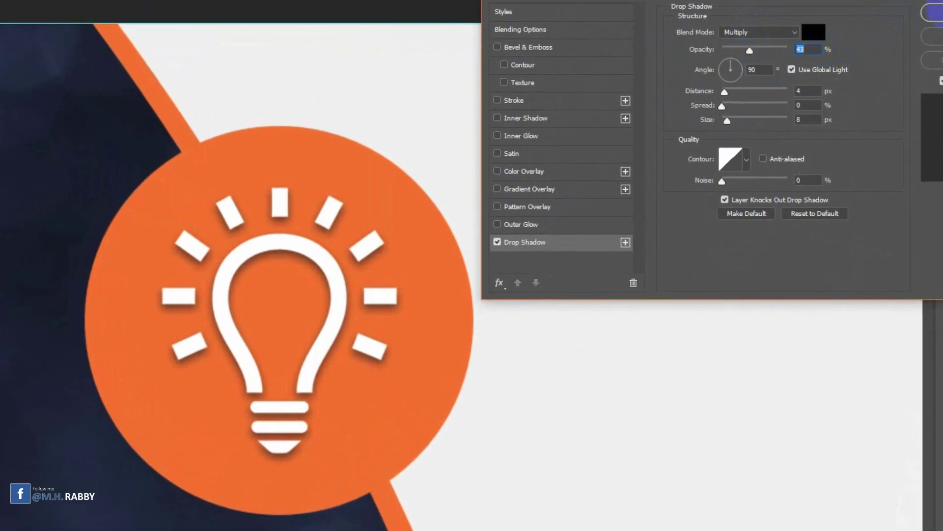
{"action": "left_click", "coordinate": [935, 12]}
- Shrink the Ellipse 2 circle slightly around its centre, leaving the light bulb icon at its current size
{"action": "scroll", "coordinate": [464, 219], "scroll_direction": "down", "scroll_amount": 1}
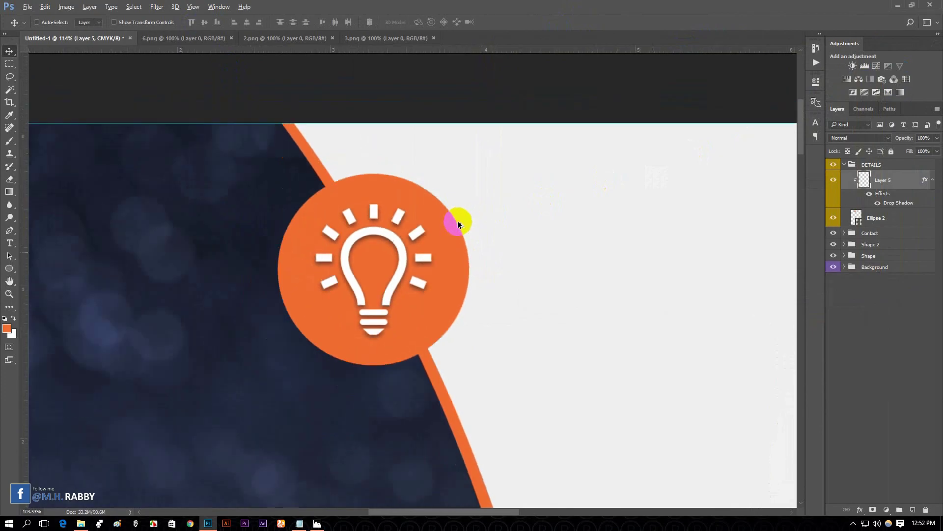
{"action": "scroll", "coordinate": [460, 225], "scroll_direction": "down", "scroll_amount": 5}
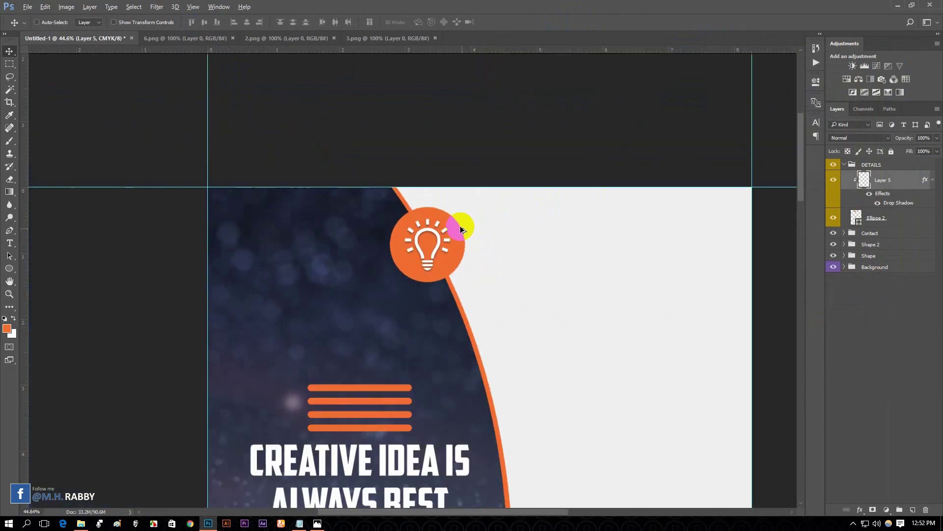
{"action": "scroll", "coordinate": [393, 94], "scroll_direction": "up", "scroll_amount": 3}
{"action": "scroll", "coordinate": [395, 92], "scroll_direction": "up", "scroll_amount": 4}
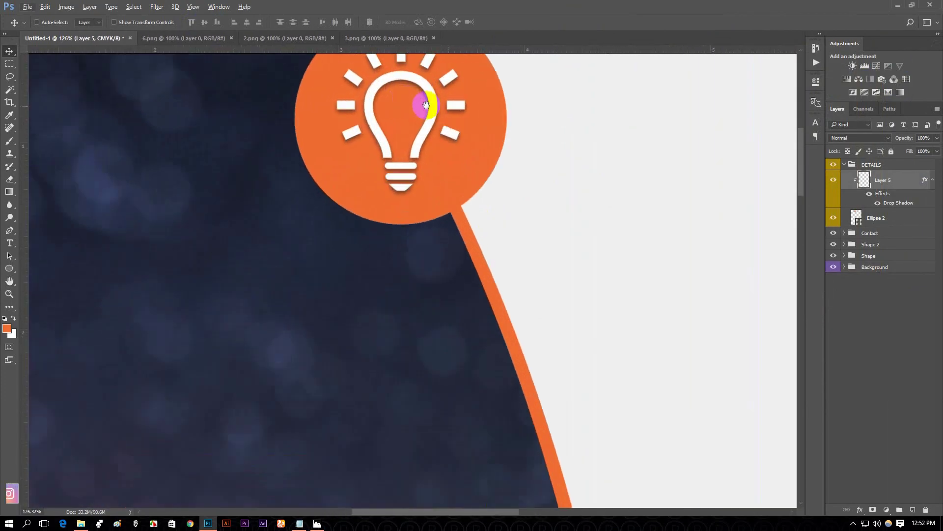
{"action": "left_click", "coordinate": [844, 220]}
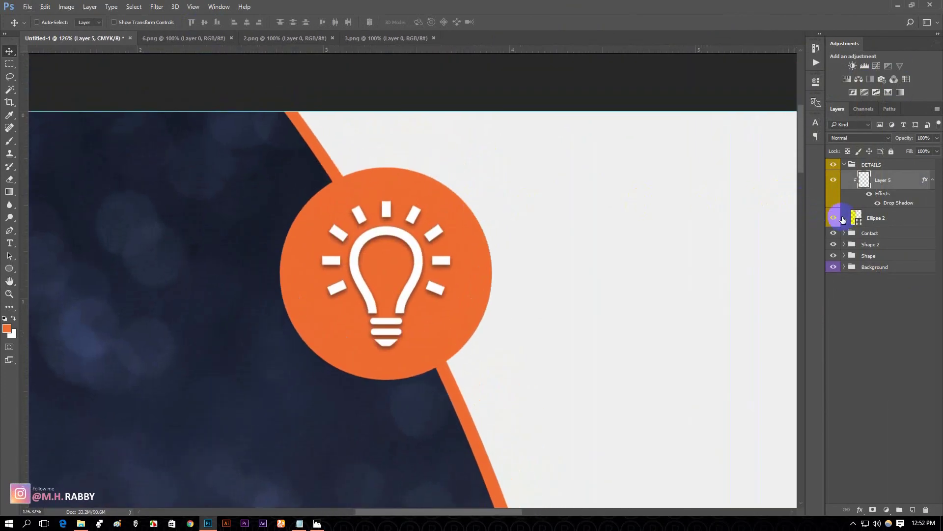
{"action": "left_click", "coordinate": [876, 220]}
{"action": "key", "text": "ctrl+t"}
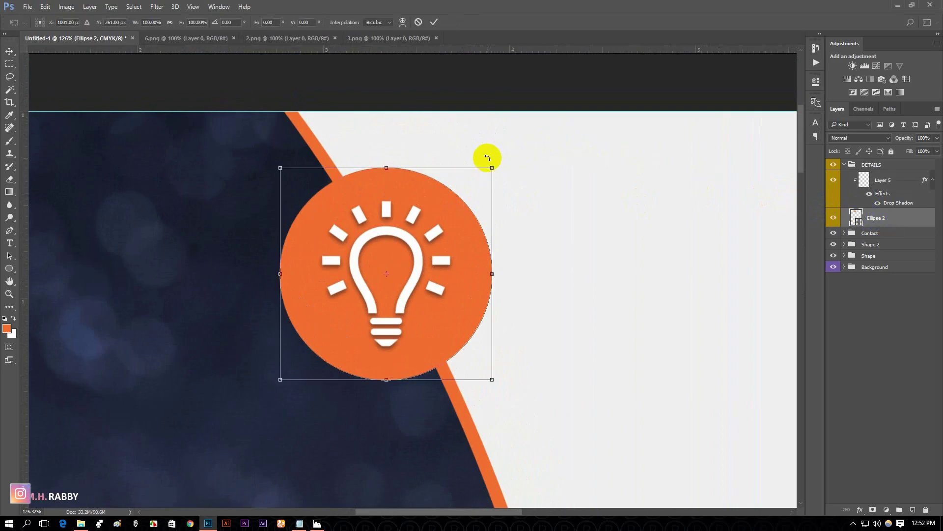
{"action": "left_click_drag", "start_coordinate": [493, 169], "coordinate": [489, 166]}
{"action": "left_click", "coordinate": [433, 22]}
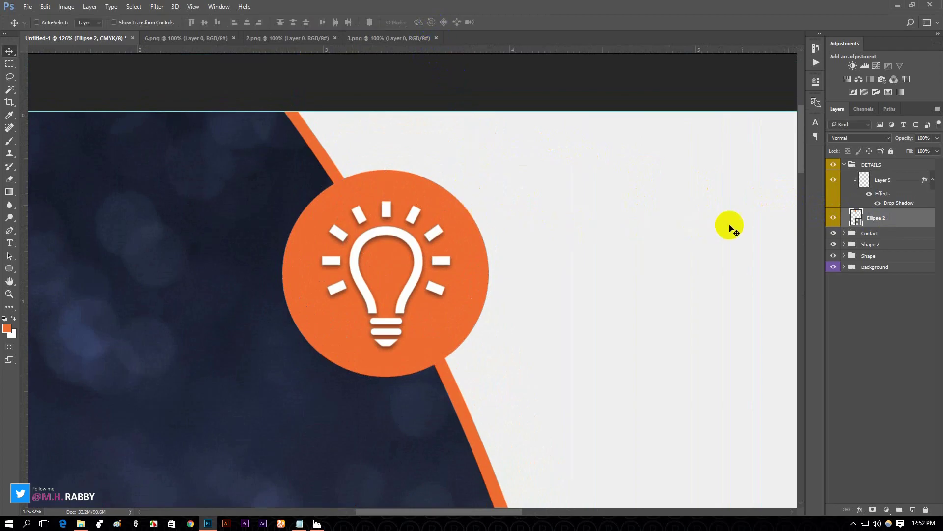
- Realign the light bulb icon to the centre of the resized circle using the circle's outline as the selection, then deselect
{"action": "left_click", "coordinate": [855, 218], "text": "ctrl"}
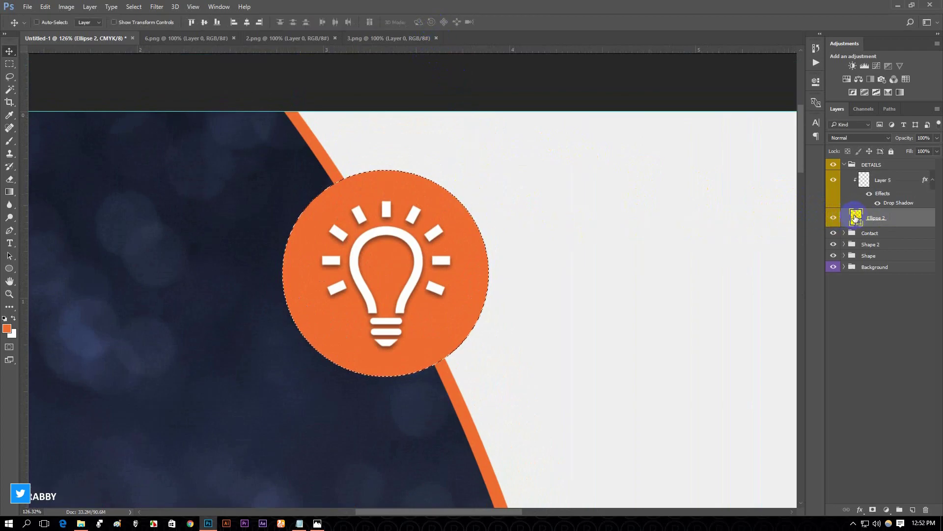
{"action": "left_click", "coordinate": [865, 181]}
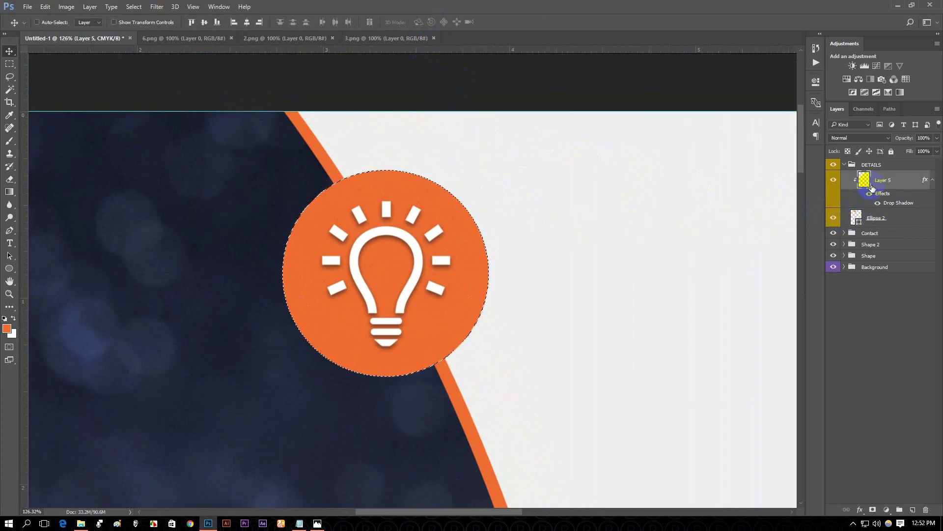
{"action": "left_click", "coordinate": [205, 25]}
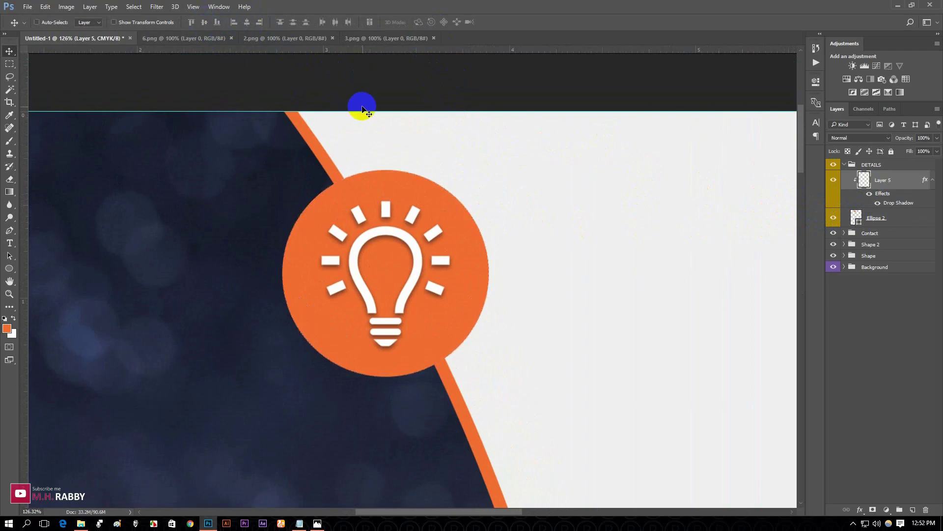
- Add a white outside stroke of 10 px to the Ellipse 2 circle
{"action": "left_click", "coordinate": [884, 218]}
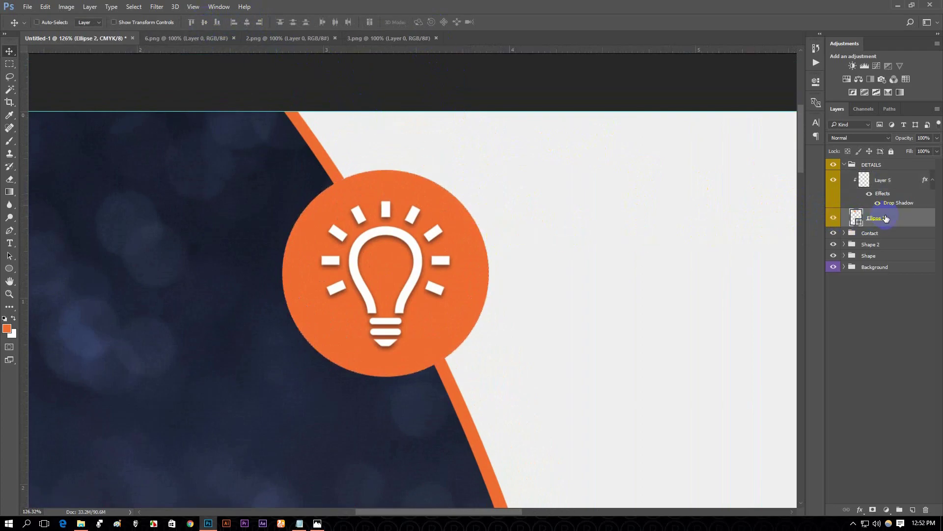
{"action": "right_click", "coordinate": [885, 218]}
{"action": "left_click", "coordinate": [783, 66]}
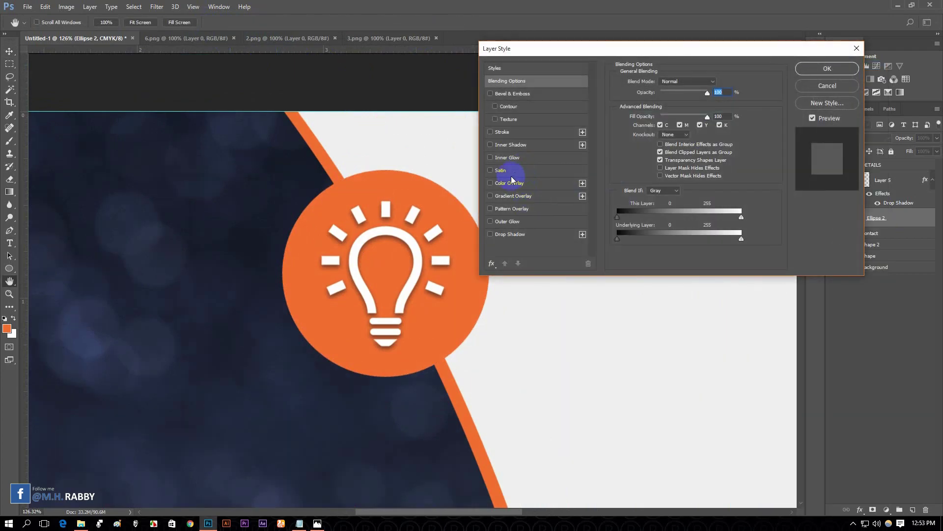
{"action": "left_click", "coordinate": [509, 132]}
{"action": "left_click", "coordinate": [640, 154]}
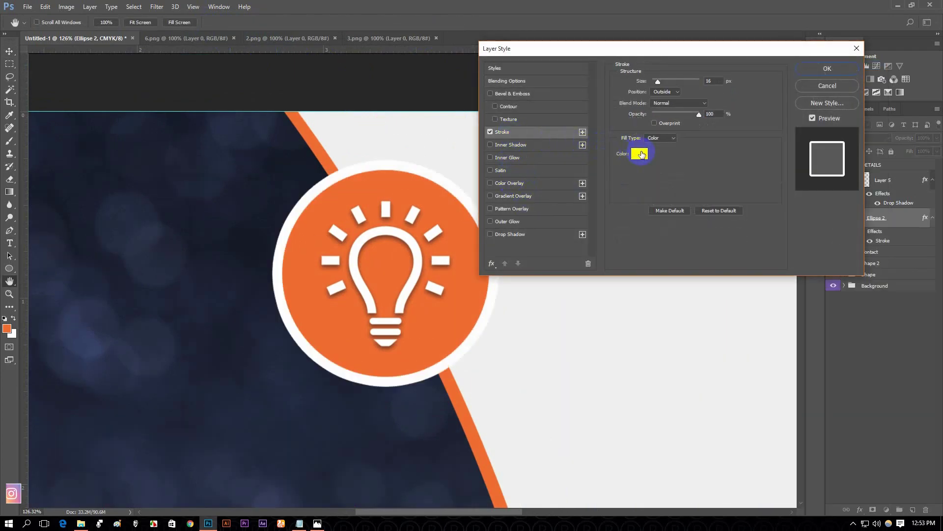
{"action": "left_click", "coordinate": [706, 80]}
{"action": "type", "text": "10"}
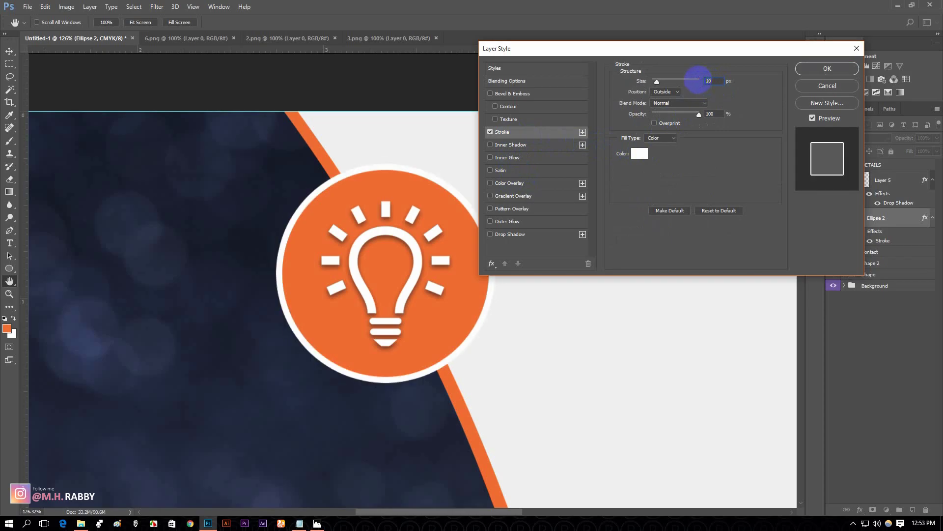
{"action": "left_click", "coordinate": [829, 69]}
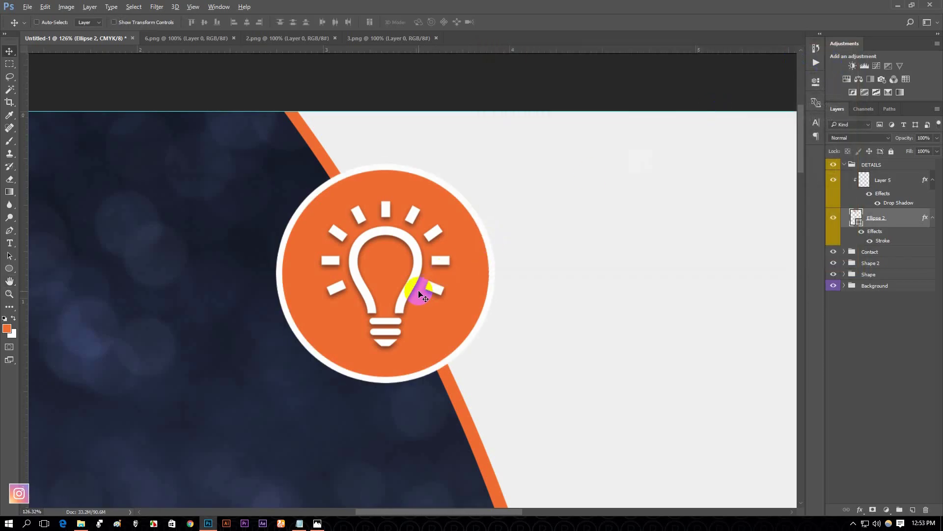
- Group the light bulb layer and the Ellipse 2 circle inside DETAILS and name the group Creative Idea
{"action": "scroll", "coordinate": [422, 314], "scroll_direction": "down", "scroll_amount": 8}
{"action": "scroll", "coordinate": [403, 148], "scroll_direction": "up", "scroll_amount": 5}
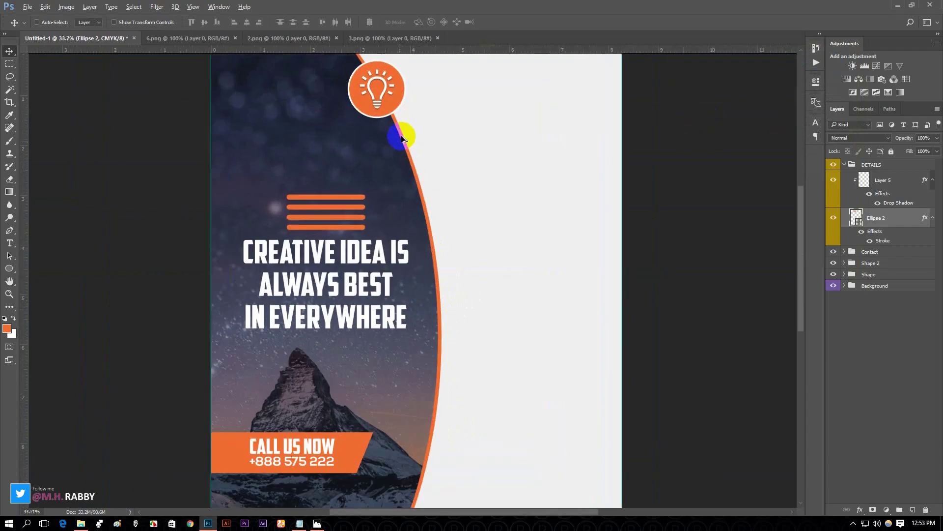
{"action": "left_click_drag", "start_coordinate": [479, 154], "coordinate": [490, 175]}
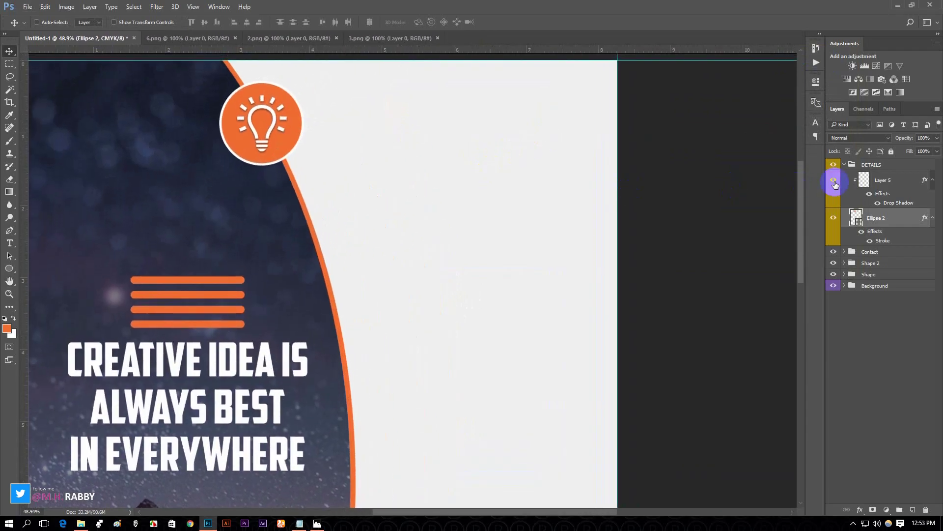
{"action": "left_click", "coordinate": [883, 179]}
{"action": "left_click", "coordinate": [884, 219], "text": "shift"}
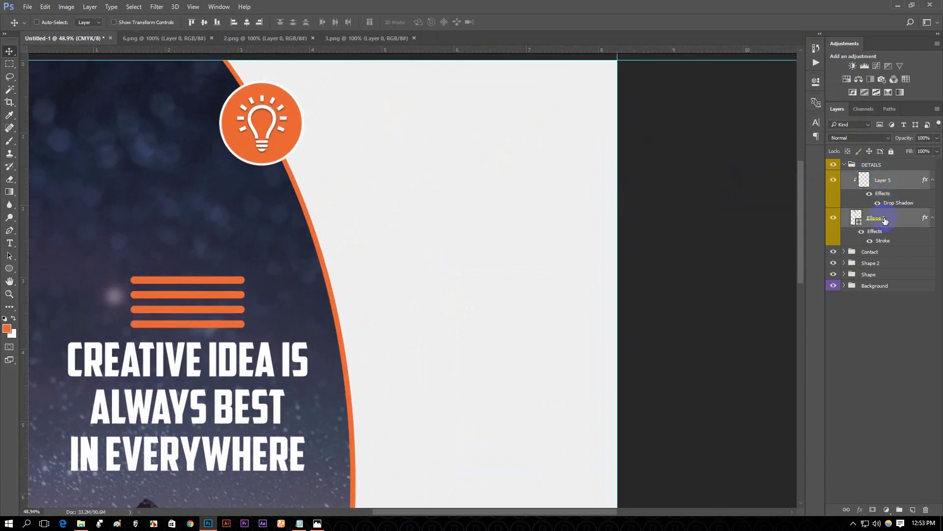
{"action": "left_click_drag", "start_coordinate": [885, 219], "coordinate": [900, 509]}
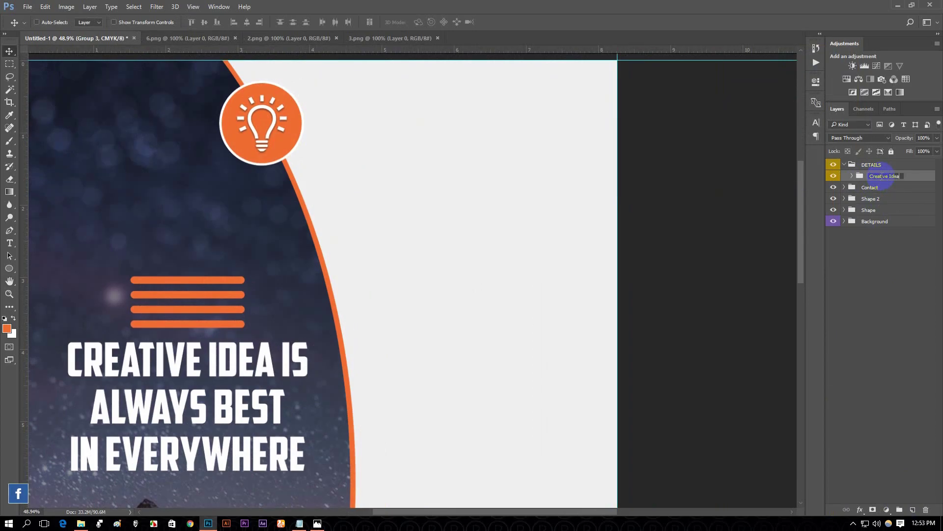
{"action": "key", "text": "Return"}
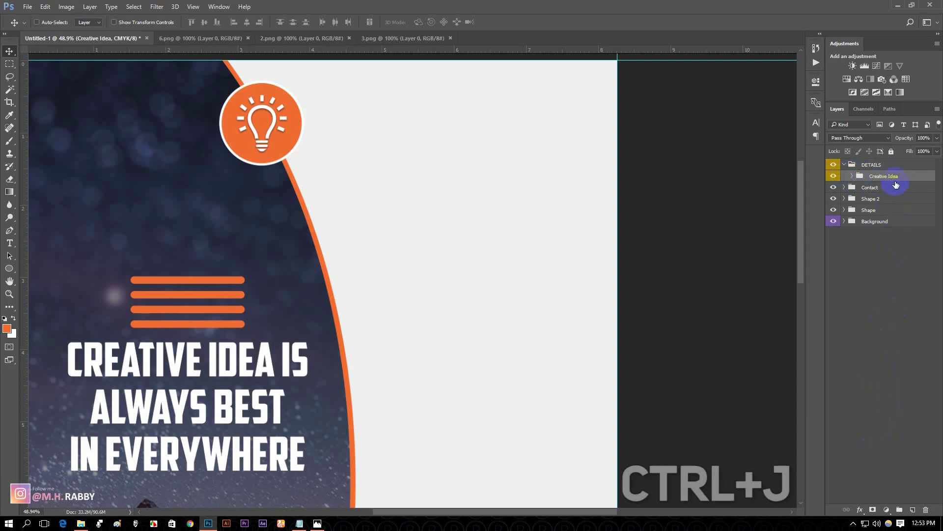
- Duplicate the Creative Idea group three times
{"action": "key", "text": "ctrl+j"}
{"action": "key", "text": "ctrl+j"}
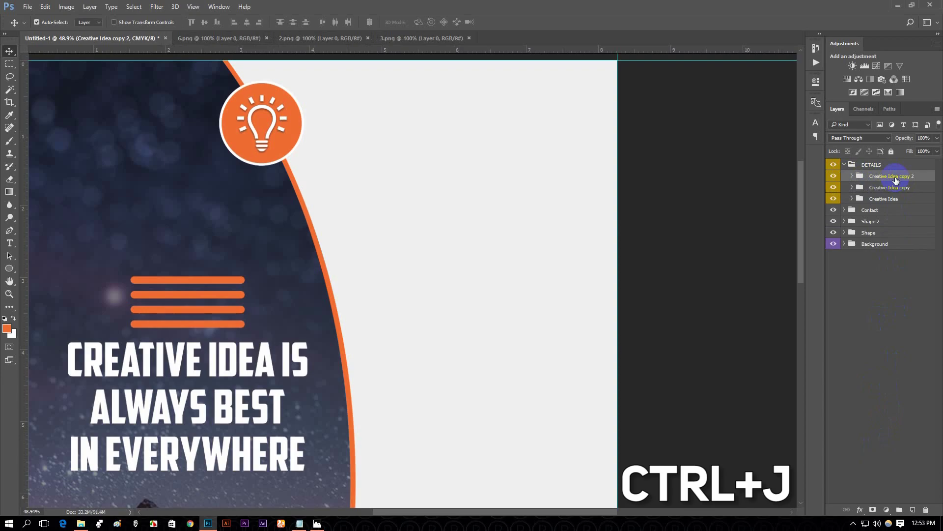
{"action": "key", "text": "ctrl+j"}
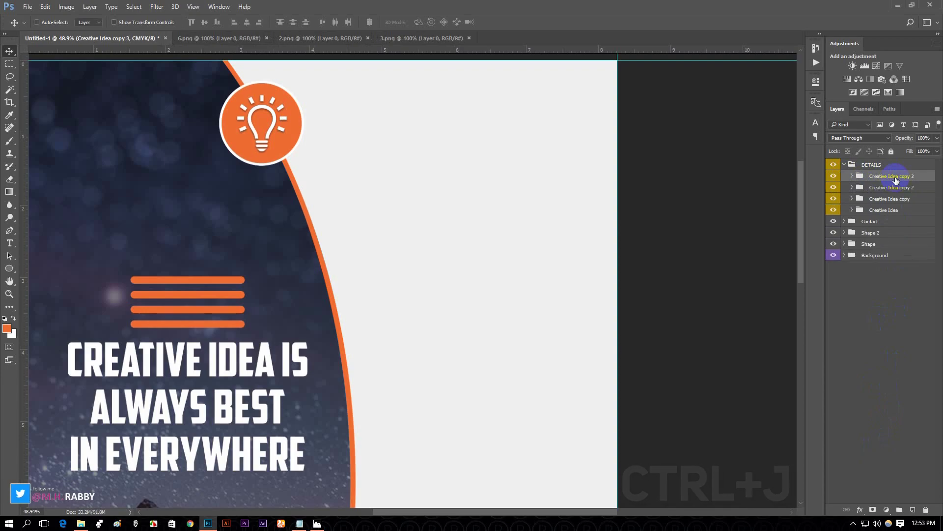
- Rename the copies HIGH RESULATION, CMYK COLOR MOOD and WHO WE ARE ?, and give the detail groups violet, yellow, green and orange colour labels
{"action": "double_click", "coordinate": [889, 199]}
{"action": "type", "text": "HIGH RESUA"}
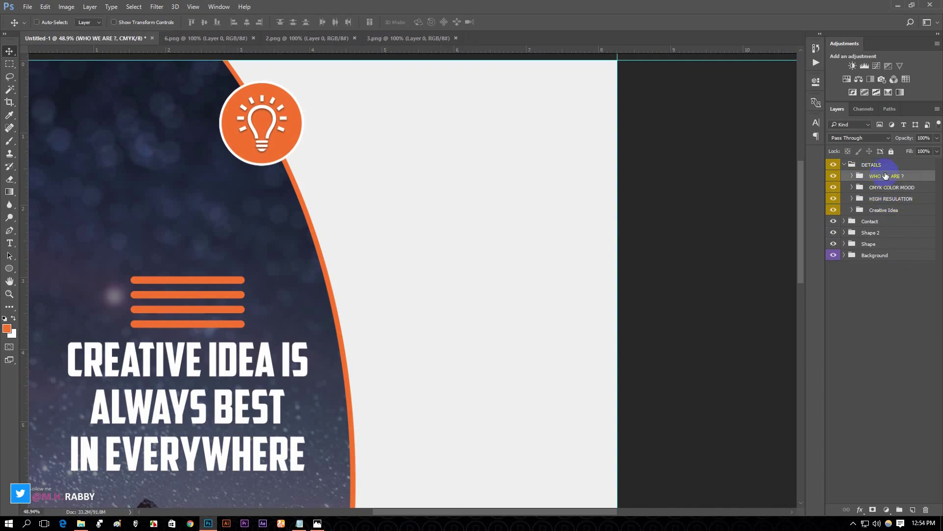
{"action": "right_click", "coordinate": [833, 211]}
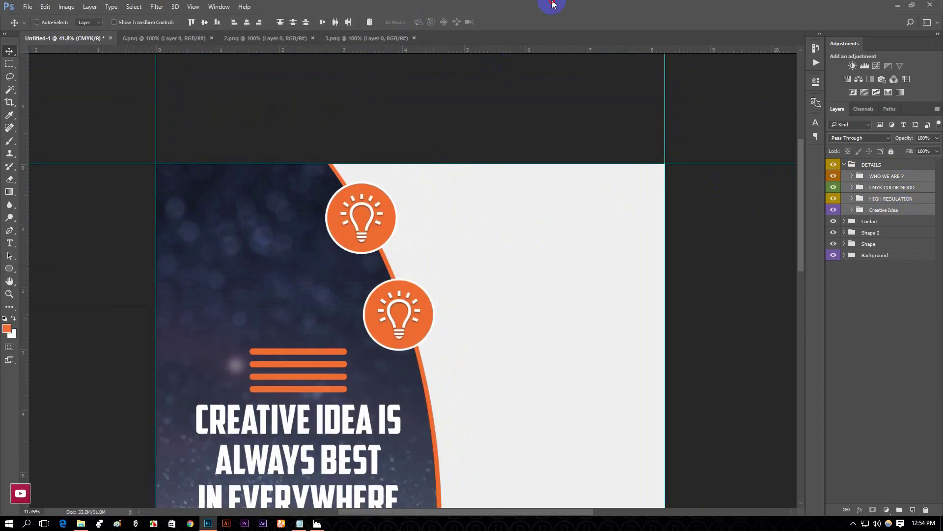
- Scale the four icon circles down together and space them out down the orange curve
{"action": "key", "text": "ctrl+t"}
{"action": "key", "text": "Return"}
{"action": "left_click_drag", "start_coordinate": [358, 200], "coordinate": [422, 285]}
{"action": "scroll", "coordinate": [421, 284], "scroll_direction": "down", "scroll_amount": 2}
{"action": "left_click_drag", "start_coordinate": [375, 173], "coordinate": [412, 312]}
{"action": "scroll", "coordinate": [366, 152], "scroll_direction": "up", "scroll_amount": 4, "text": "alt"}
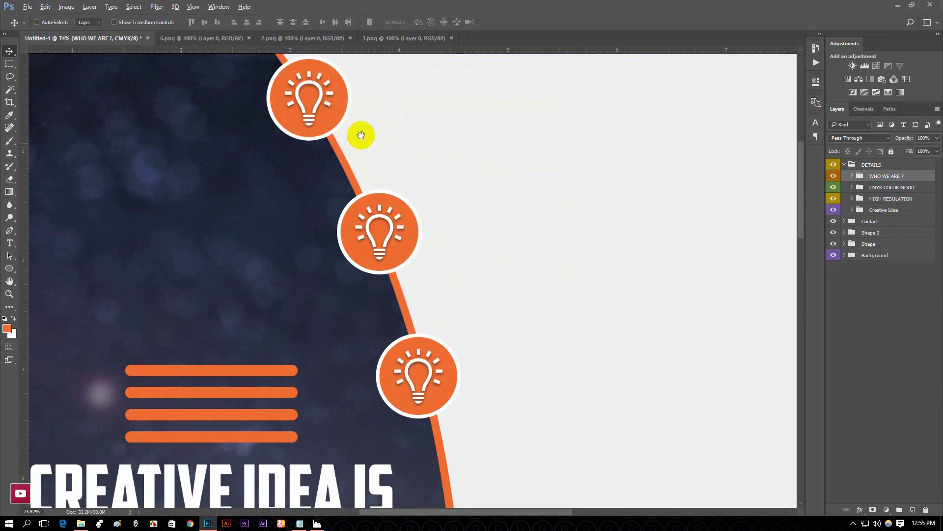
- Add the orange heading text CREATIVE IDEAS beside the first circle, above Layer 5 in the Creative Idea group
{"action": "scroll", "coordinate": [403, 289], "scroll_direction": "right", "scroll_amount": 2}
{"action": "scroll", "coordinate": [403, 289], "scroll_direction": "down", "scroll_amount": 1}
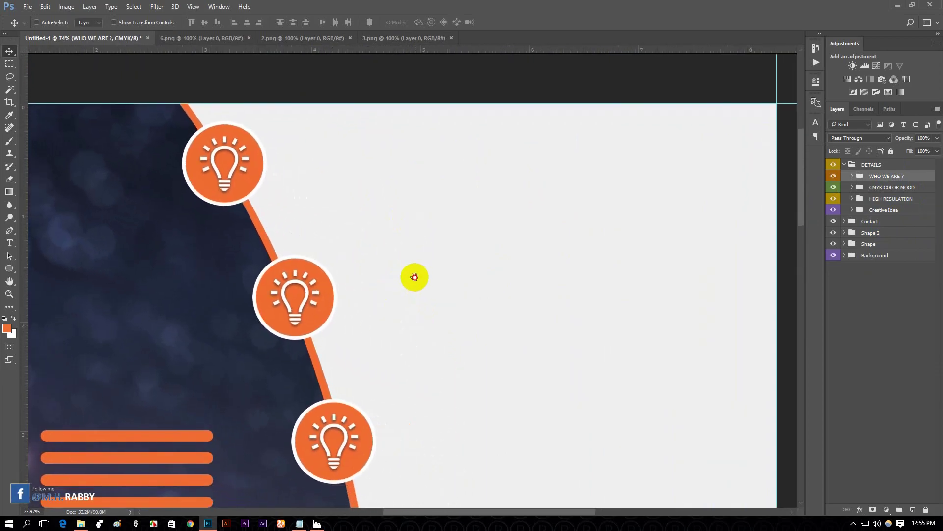
{"action": "scroll", "coordinate": [362, 237], "scroll_direction": "down", "scroll_amount": 1, "text": "alt"}
{"action": "scroll", "coordinate": [344, 194], "scroll_direction": "down", "scroll_amount": 1, "text": "alt"}
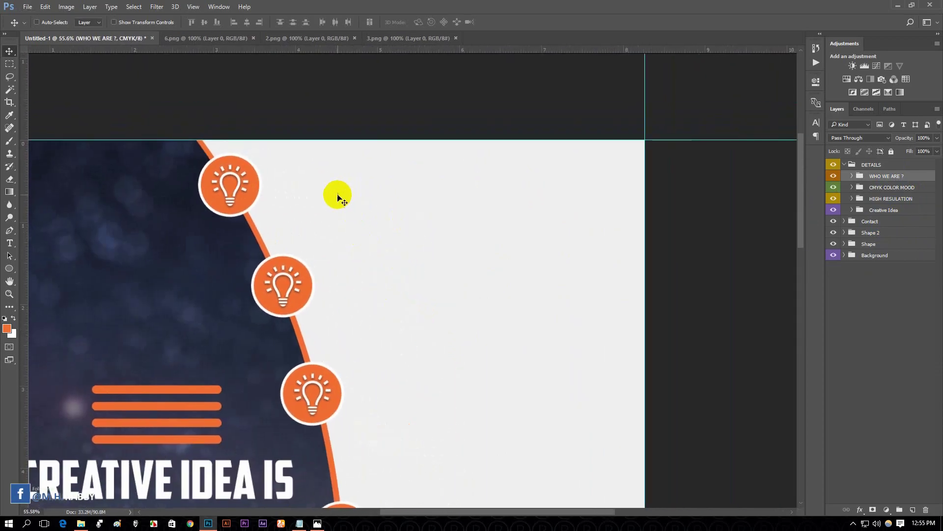
{"action": "left_click", "coordinate": [853, 209]}
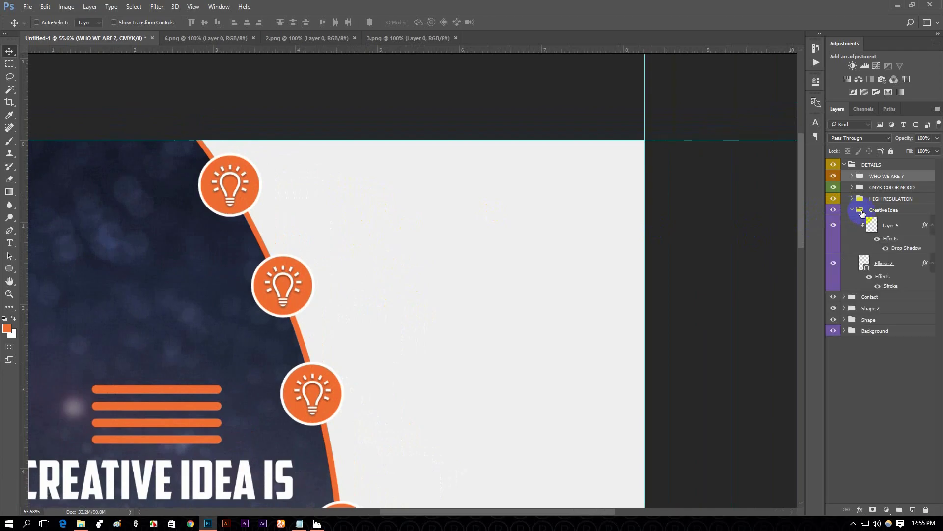
{"action": "left_click", "coordinate": [887, 225]}
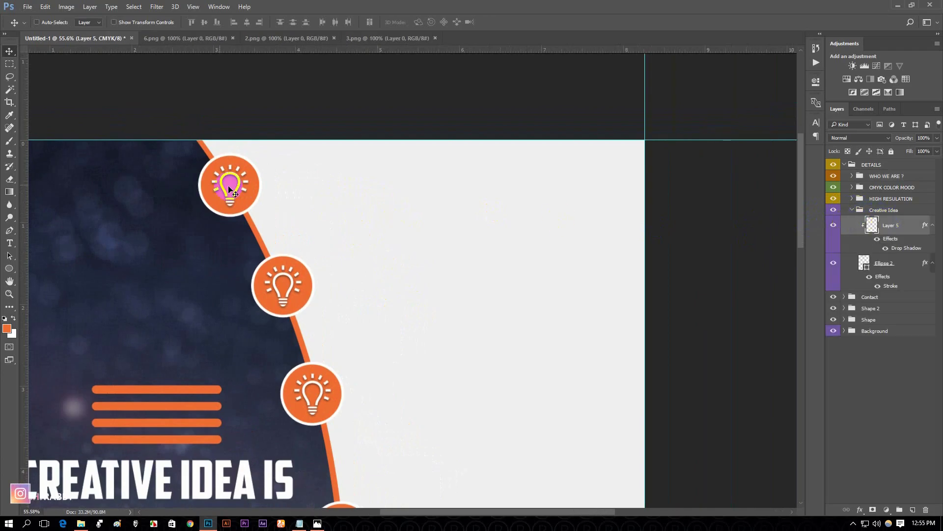
{"action": "left_click", "coordinate": [9, 243]}
{"action": "left_click", "coordinate": [300, 185]}
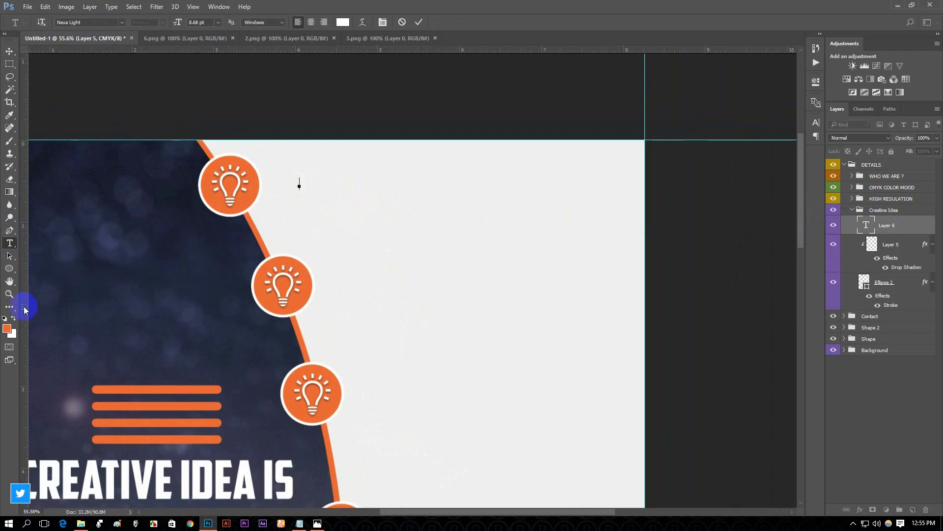
{"action": "left_click", "coordinate": [343, 23]}
{"action": "key", "text": "Return"}
{"action": "type", "text": "CREATIVE IDEAS"}
- Set the CREATIVE IDEAS heading to Nexa Bold at 13.32 pt and move it up beside the first circle
{"action": "key", "text": "ctrl+a"}
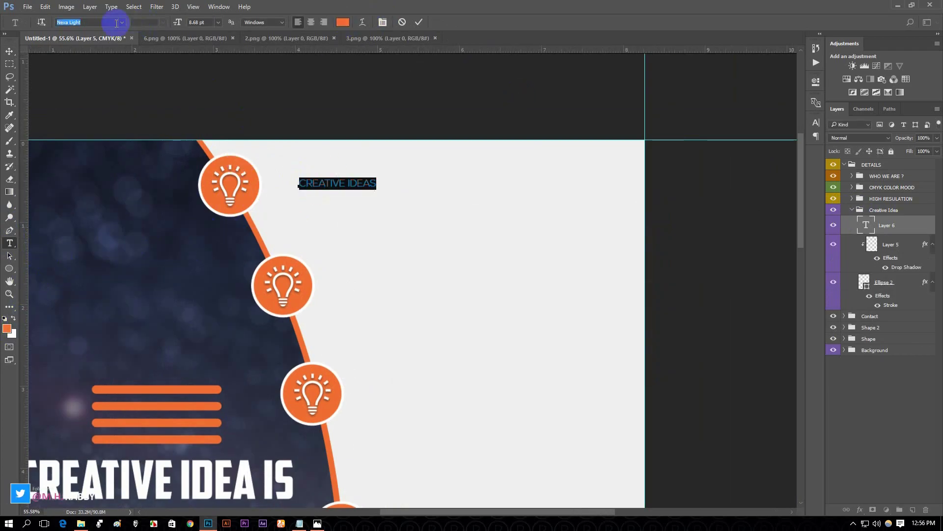
{"action": "left_click_drag", "start_coordinate": [177, 22], "coordinate": [389, 29]}
{"action": "left_click", "coordinate": [418, 22]}
{"action": "key", "text": "v"}
{"action": "left_click_drag", "start_coordinate": [347, 185], "coordinate": [337, 168]}
{"action": "scroll", "coordinate": [348, 164], "scroll_direction": "up", "scroll_amount": 3}
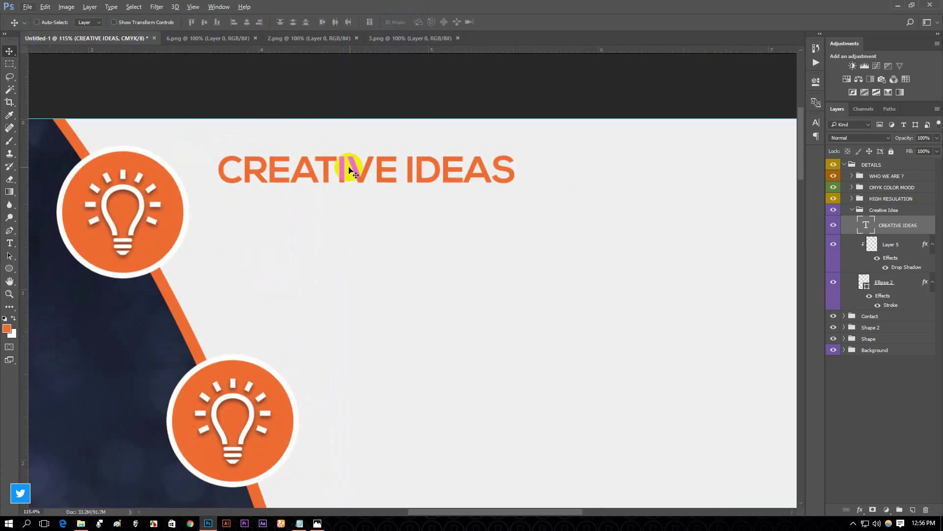
- Add a Lorem ipsum paragraph as a separate text layer below the CREATIVE IDEAS heading
{"action": "scroll", "coordinate": [484, 160], "scroll_direction": "down", "scroll_amount": 4}
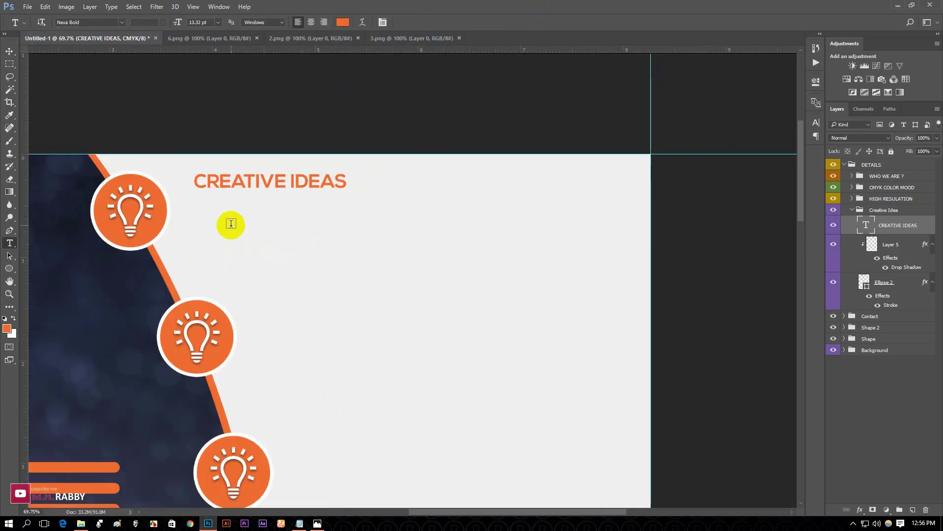
{"action": "left_click", "coordinate": [231, 223]}
{"action": "type", "text": "Lorem ipsum dolor sit amet, consectetuer adipiscing elit. Aenean commodo ligula eget dolor. Aenean massa. Cum sociis natoque penatibus et magnis dis parturient montes, nascetur ridiculus mus. Donec quam felis, ultricies nec, pellentesque eu, pretium quis, sem. Nulla consequat massa quis enim."}
- Format the paragraph in black Nexa Light, 8.01 pt with 8 pt leading, and align it under the CREATIVE IDEAS heading
{"action": "key", "text": "ctrl+a"}
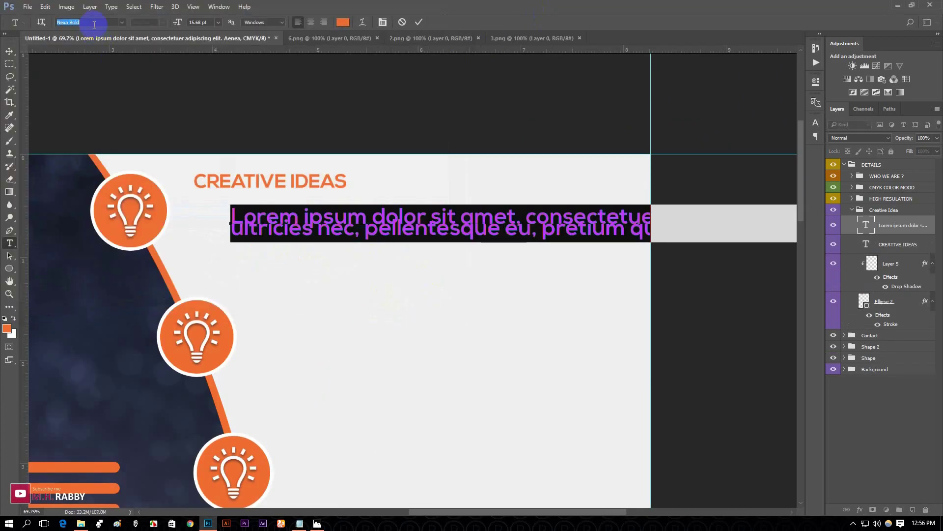
{"action": "left_click", "coordinate": [383, 22]}
{"action": "left_click_drag", "start_coordinate": [704, 148], "coordinate": [674, 226]}
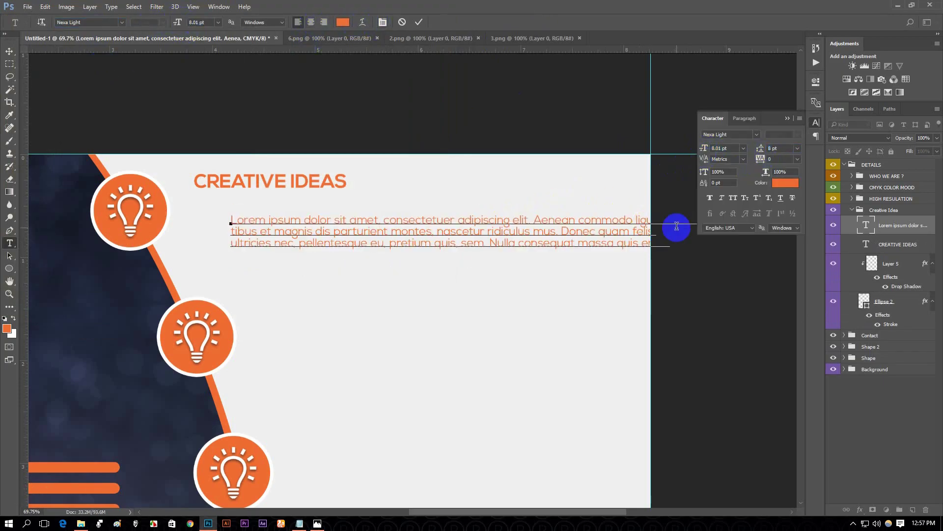
{"action": "left_click", "coordinate": [9, 52]}
{"action": "scroll", "coordinate": [284, 243], "scroll_direction": "down", "scroll_amount": 5}
{"action": "scroll", "coordinate": [284, 242], "scroll_direction": "up", "scroll_amount": 5}
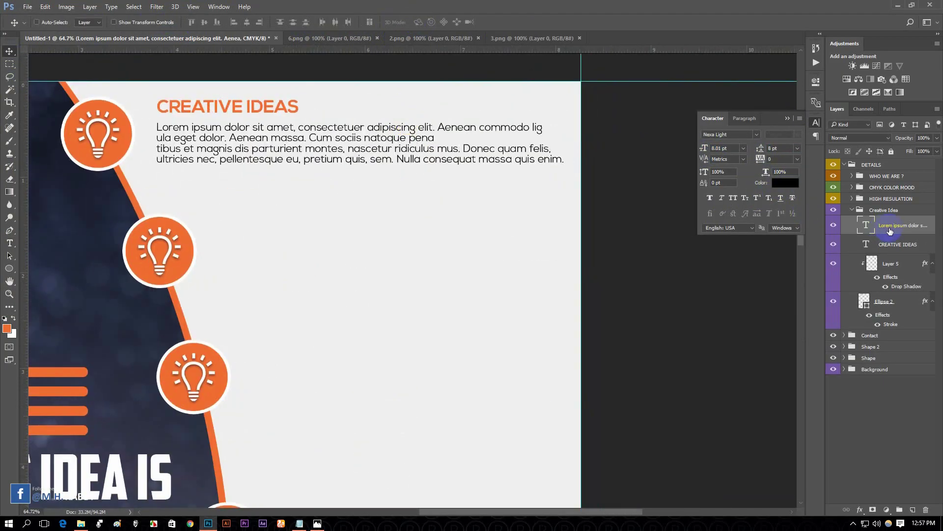
- Copy the heading and paragraph beside the other circles, re-breaking the copied paragraph into three shorter lines
{"action": "left_click_drag", "start_coordinate": [305, 162], "coordinate": [349, 278]}
{"action": "key", "text": "t"}
{"action": "scroll", "coordinate": [294, 245], "scroll_direction": "right", "scroll_amount": 3}
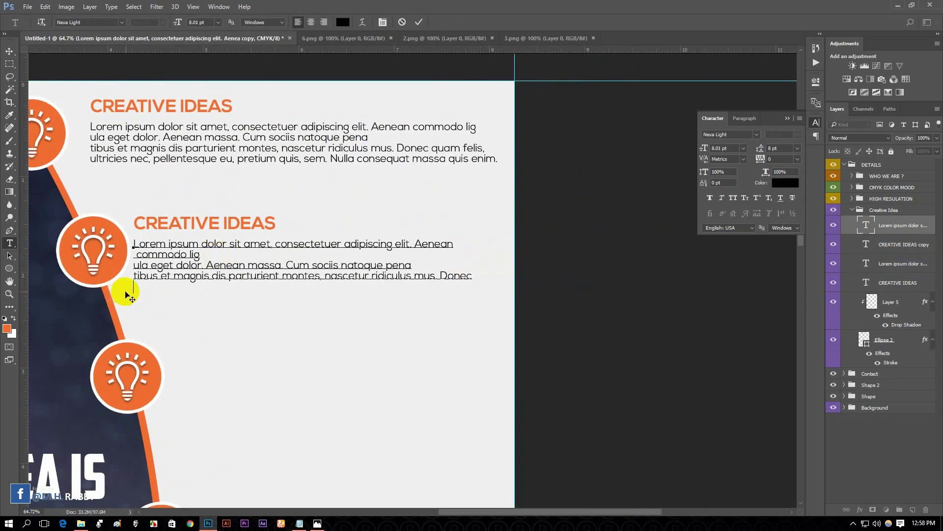
{"action": "left_click", "coordinate": [139, 250]}
{"action": "key", "text": "ctrl+a"}
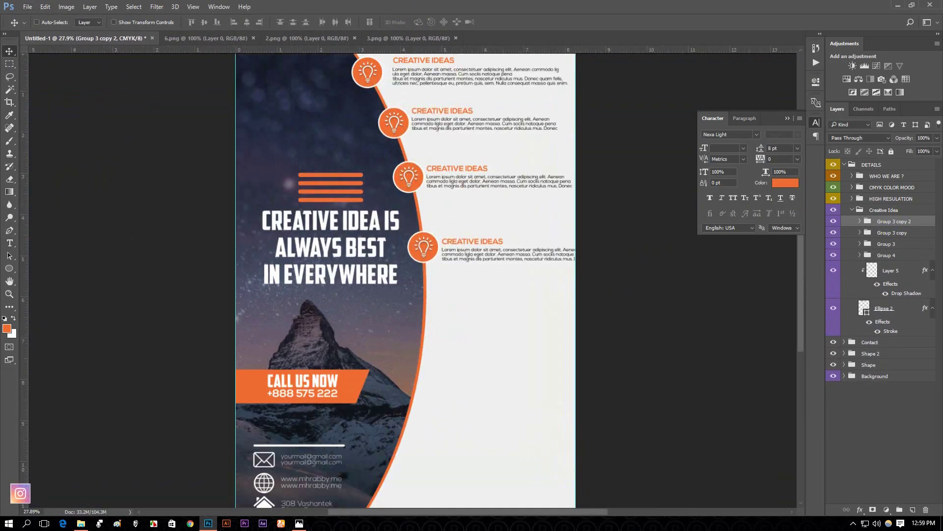
- Change the copied headings to HIGH RESULATION, CMYK COLOR MOOD and WHO WE ARE?, and add three more paragraphs under the last one
{"action": "scroll", "coordinate": [351, 285], "scroll_direction": "up", "scroll_amount": 3}
{"action": "left_click", "coordinate": [861, 244]}
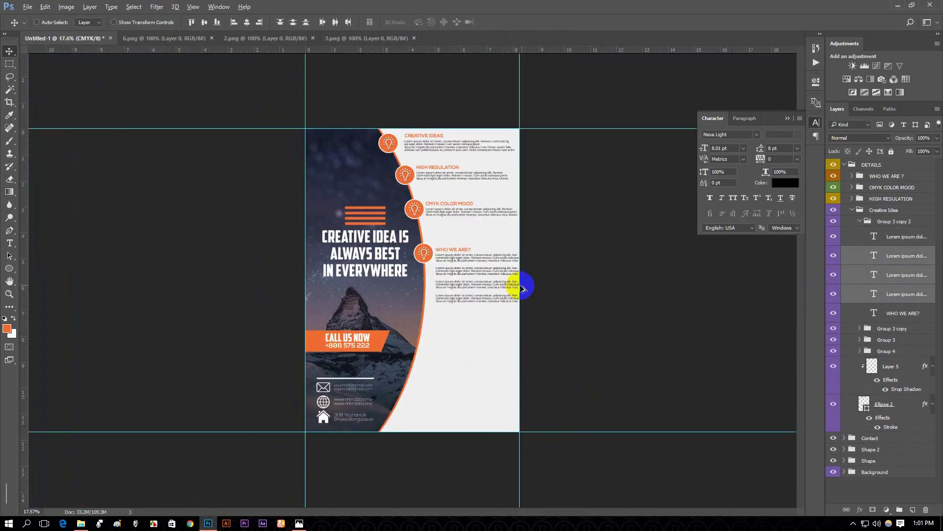
{"action": "scroll", "coordinate": [516, 284], "scroll_direction": "up", "scroll_amount": 4}
{"action": "scroll", "coordinate": [415, 242], "scroll_direction": "up", "scroll_amount": 2}
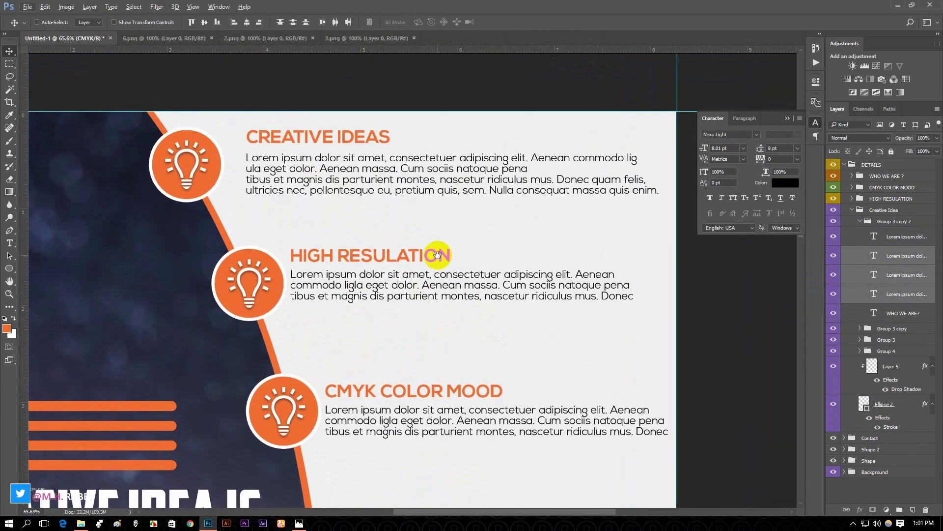
- Collapse Group 3 copy 2 and toggle layer and group visibility to check which circle and icon each one holds
{"action": "left_click", "coordinate": [860, 222]}
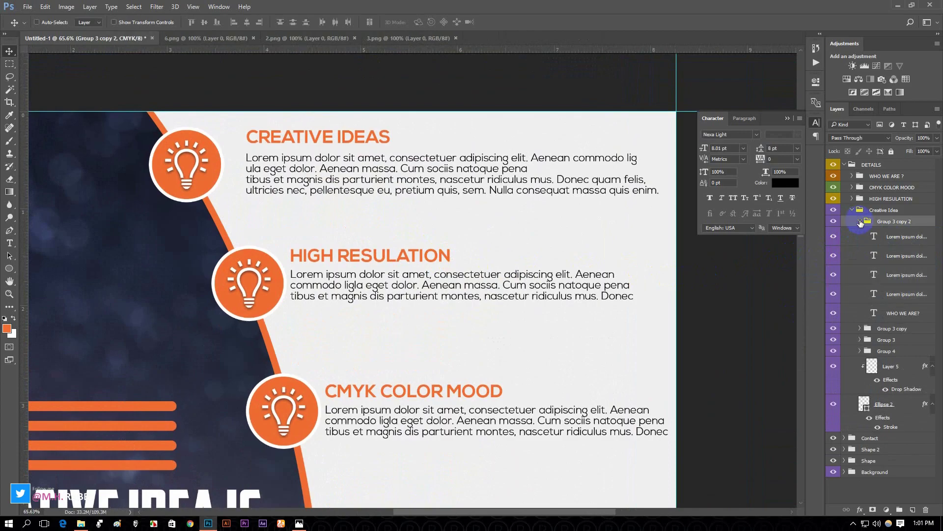
{"action": "left_click", "coordinate": [834, 256]}
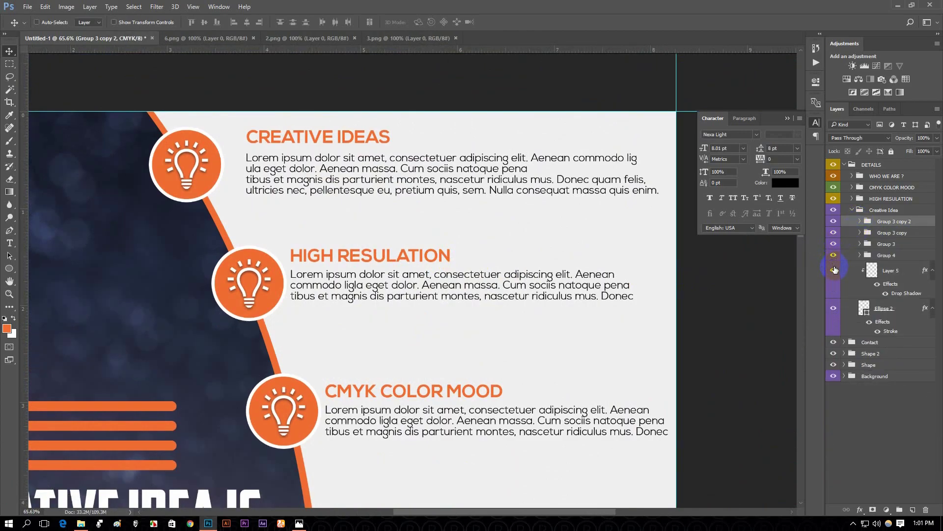
{"action": "left_click", "coordinate": [834, 270]}
{"action": "left_click", "coordinate": [834, 270]}
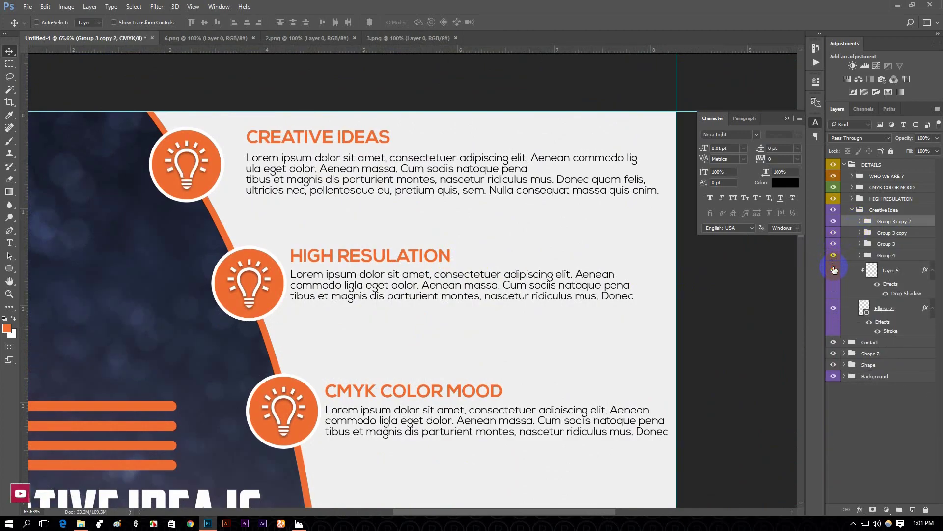
{"action": "left_click", "coordinate": [832, 309]}
{"action": "left_click", "coordinate": [833, 309]}
{"action": "left_click", "coordinate": [834, 271]}
{"action": "left_click", "coordinate": [834, 271]}
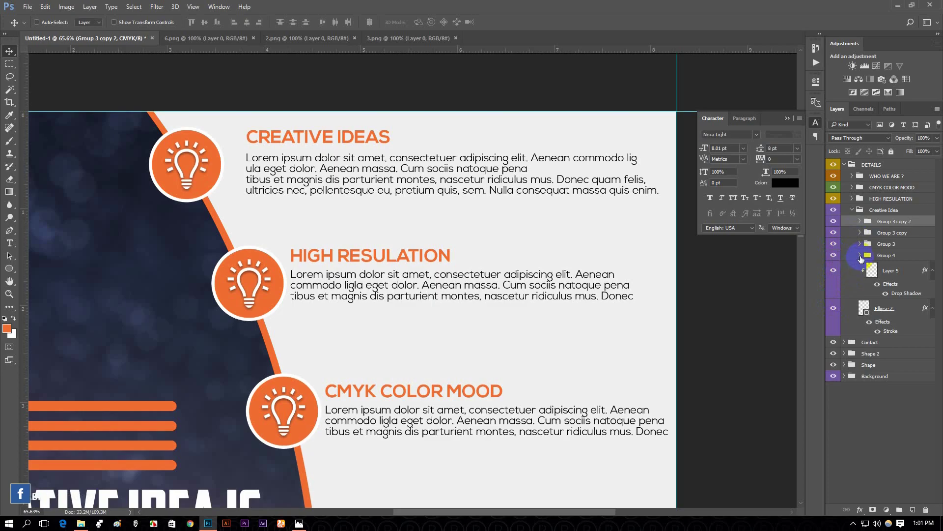
{"action": "left_click", "coordinate": [833, 198]}
{"action": "left_click", "coordinate": [833, 200]}
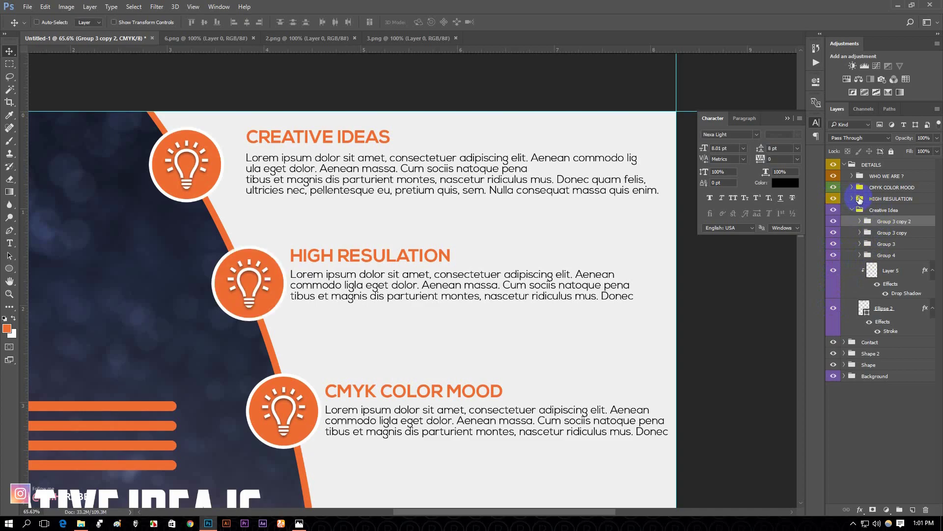
- Bring the megaphone icon from 3.png into the flyer above the bulb icon layer in the HIGH RESULATION group
{"action": "left_click", "coordinate": [854, 199]}
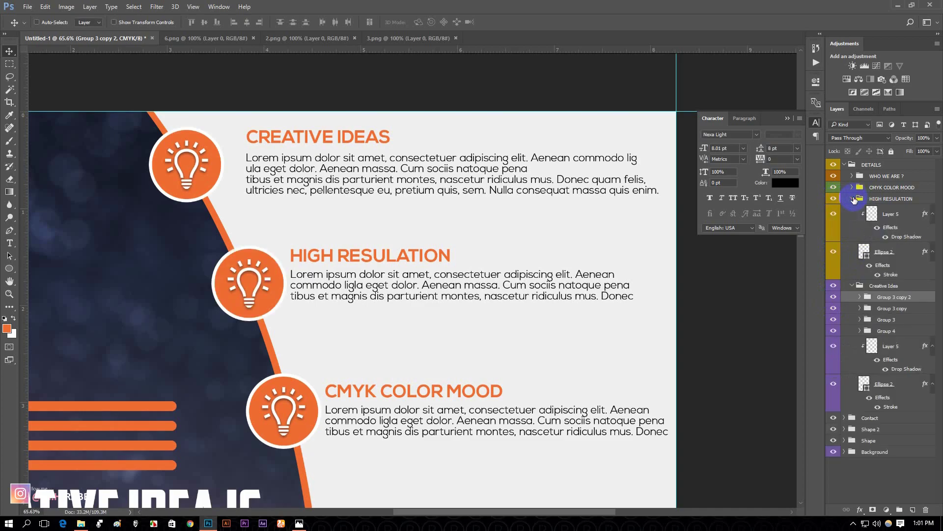
{"action": "left_click", "coordinate": [834, 215]}
{"action": "left_click", "coordinate": [907, 212]}
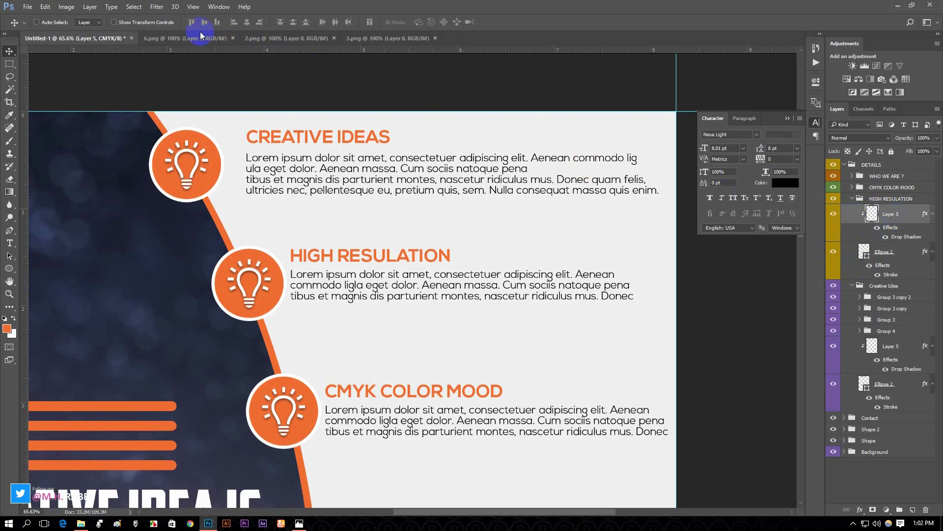
{"action": "left_click", "coordinate": [185, 39]}
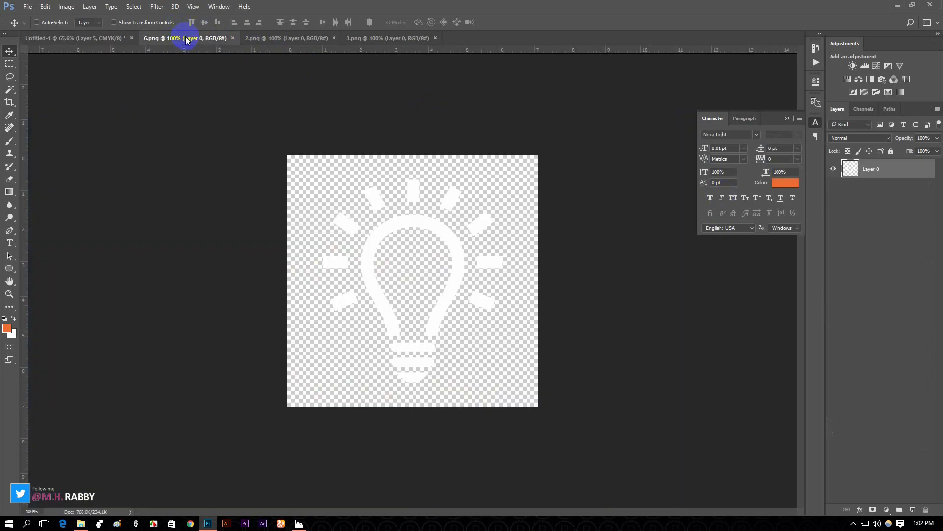
{"action": "left_click", "coordinate": [275, 38]}
{"action": "left_click", "coordinate": [363, 38]}
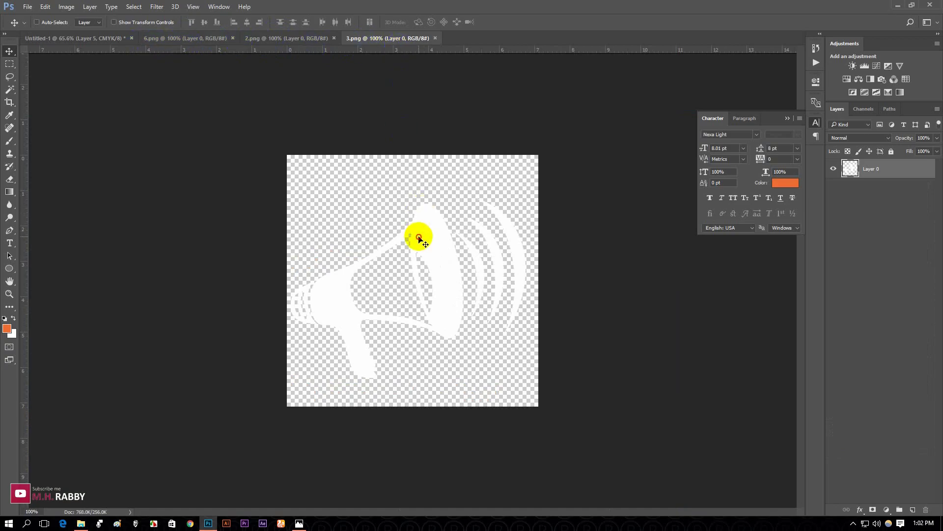
{"action": "left_click_drag", "start_coordinate": [419, 236], "coordinate": [266, 248]}
- Clip the megaphone layer to the HIGH RESULATION circle and hide the bulb icon layer in that group
{"action": "right_click", "coordinate": [902, 210]}
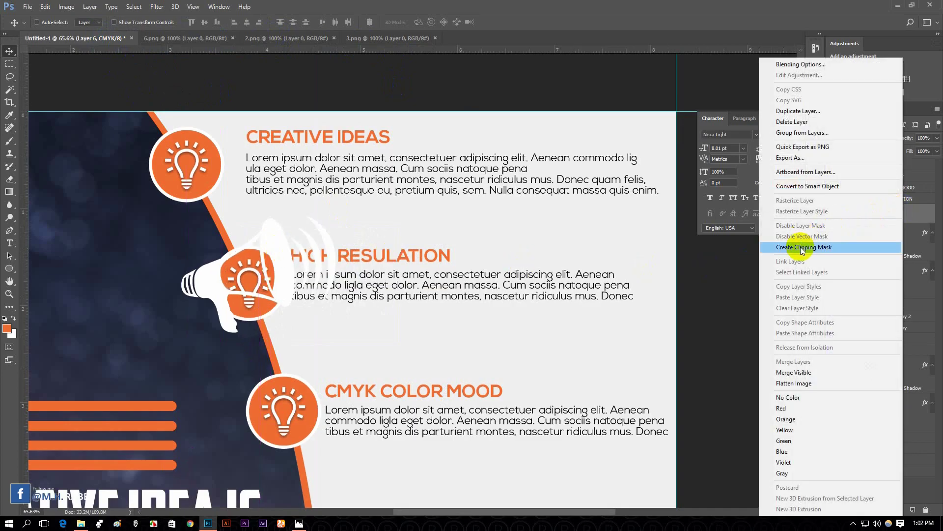
{"action": "left_click", "coordinate": [855, 247]}
{"action": "left_click", "coordinate": [833, 232]}
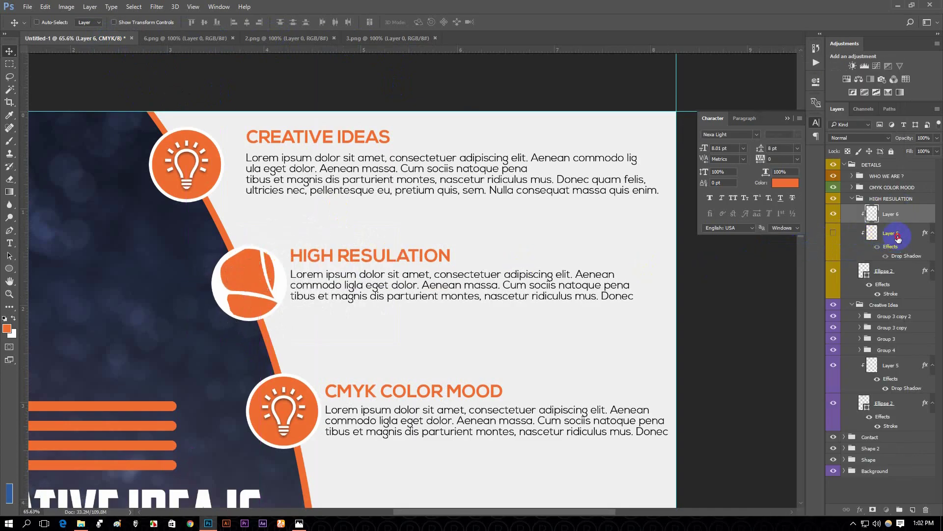
- Scale the megaphone down to fit centered inside its circle, and fine-tune it by enlarging it about 111%
{"action": "left_click_drag", "start_coordinate": [244, 258], "coordinate": [265, 284]}
{"action": "key", "text": "ctrl+t"}
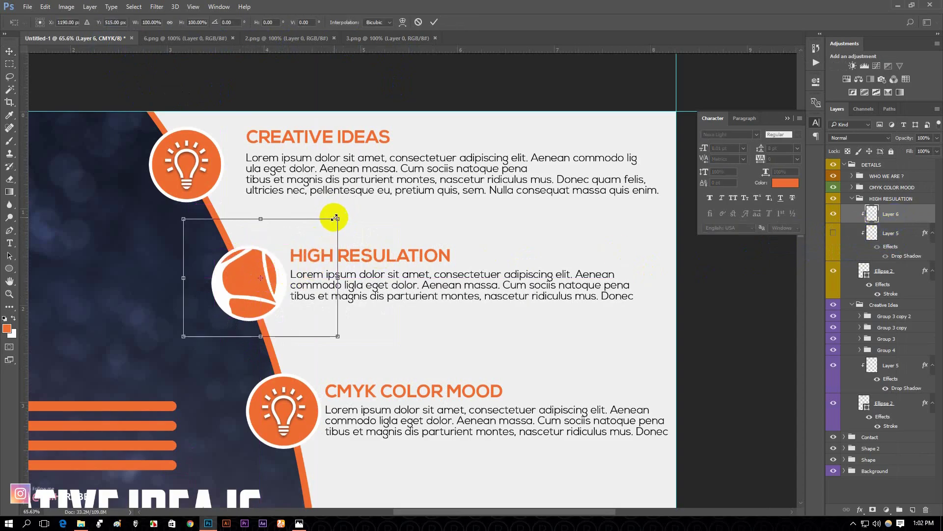
{"action": "left_click_drag", "start_coordinate": [337, 216], "coordinate": [257, 279]}
{"action": "left_click", "coordinate": [434, 21]}
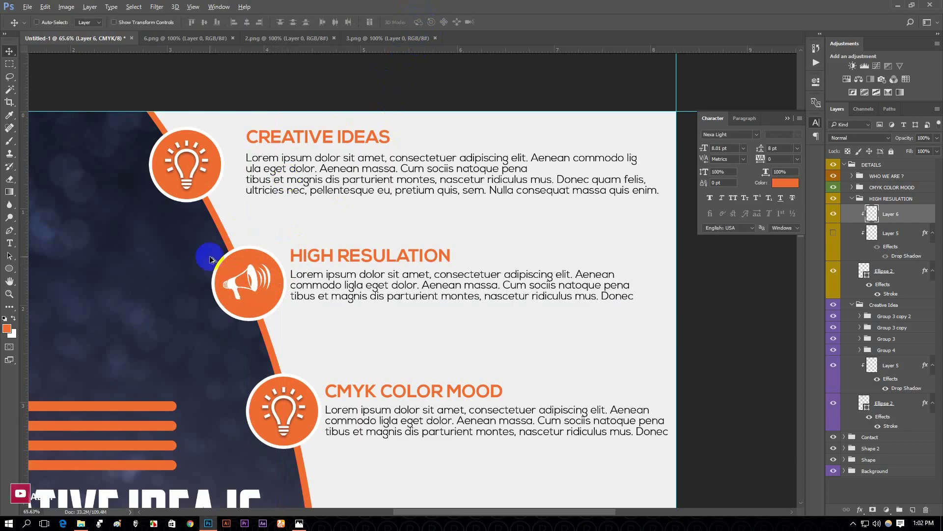
{"action": "left_click_drag", "start_coordinate": [206, 257], "coordinate": [326, 273]}
{"action": "key", "text": "ctrl+t"}
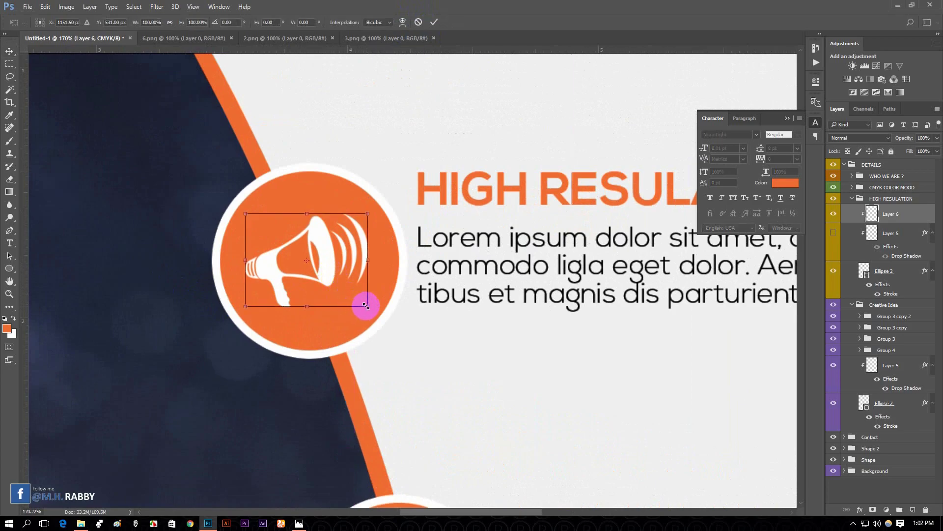
{"action": "left_click_drag", "start_coordinate": [367, 305], "coordinate": [375, 311]}
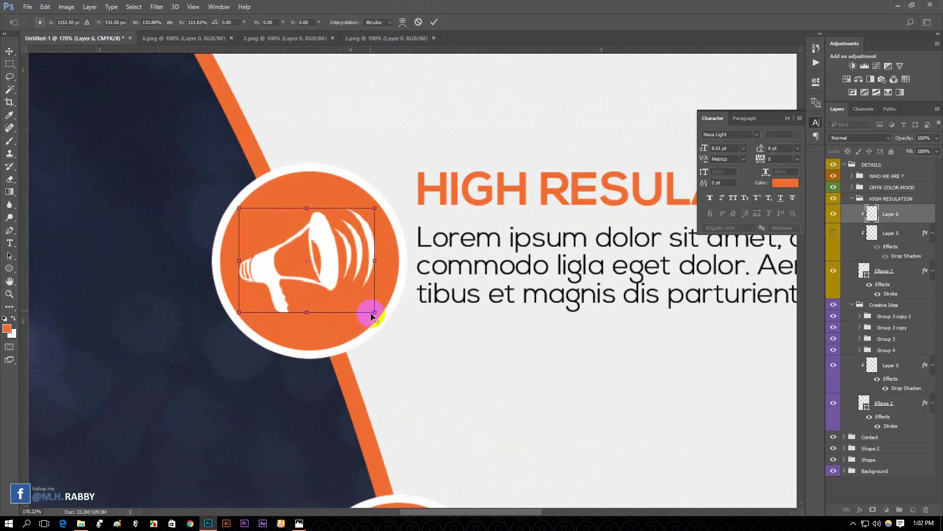
{"action": "left_click", "coordinate": [434, 26]}
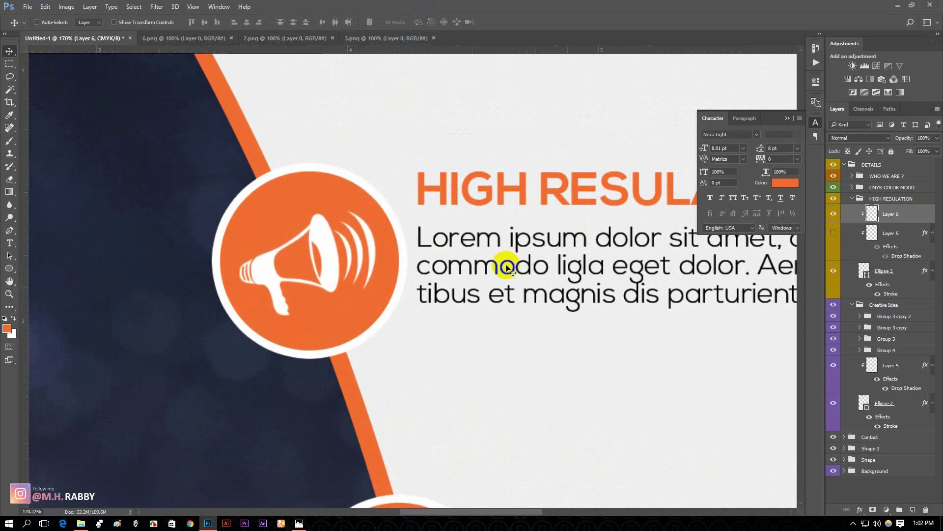
- Copy the bulb icon layer's drop shadow effect onto the megaphone layer
{"action": "left_click", "coordinate": [926, 235]}
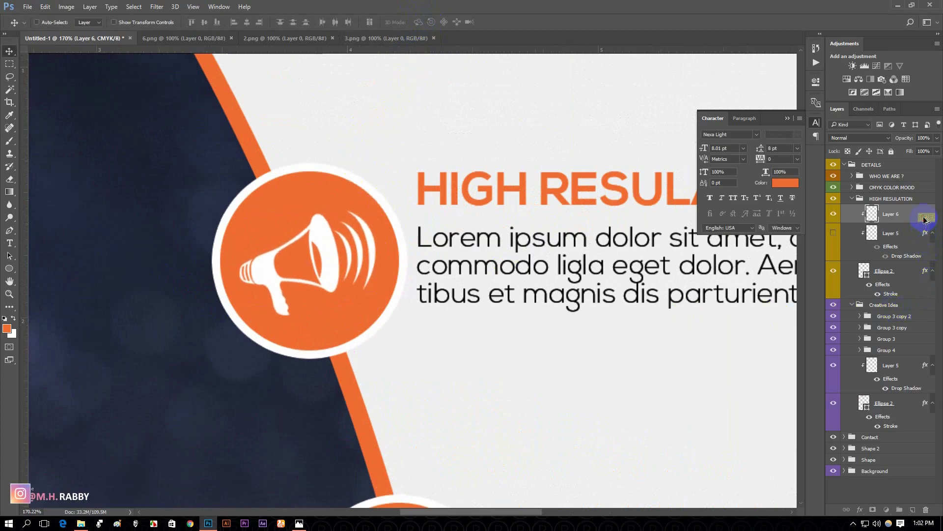
{"action": "left_click_drag", "start_coordinate": [925, 220], "coordinate": [925, 216]}
{"action": "scroll", "coordinate": [339, 304], "scroll_direction": "down", "scroll_amount": 5}
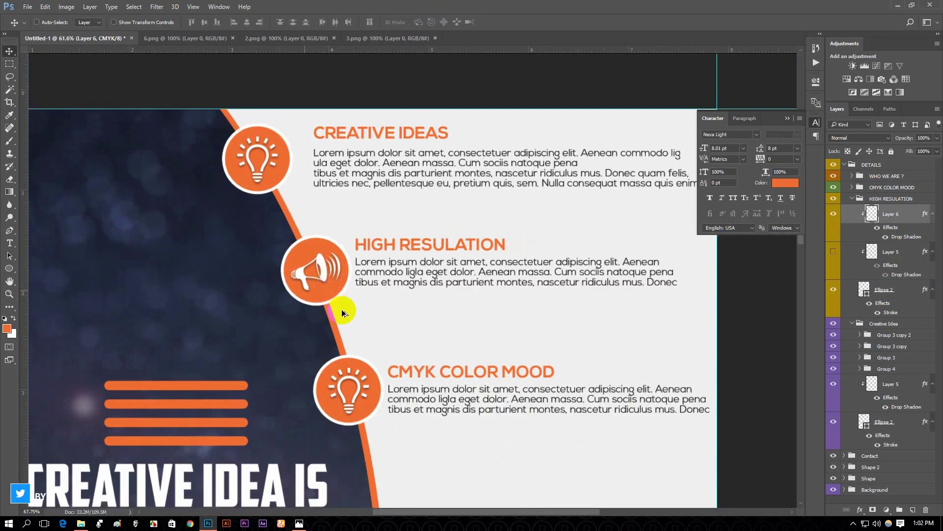
- Replace the bulb in the CMYK COLOR MOOD circle with the icon-cmyk.png icon scaled to 26.43%, with a color overlay and drop shadow
{"action": "scroll", "coordinate": [343, 313], "scroll_direction": "up", "scroll_amount": 2}
{"action": "scroll", "coordinate": [352, 320], "scroll_direction": "down", "scroll_amount": 5}
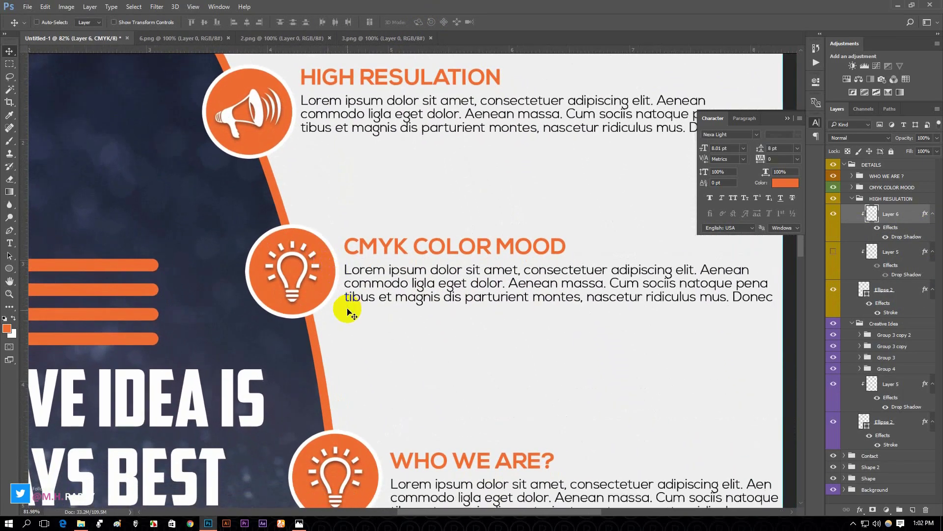
{"action": "left_click_drag", "start_coordinate": [348, 313], "coordinate": [337, 288]}
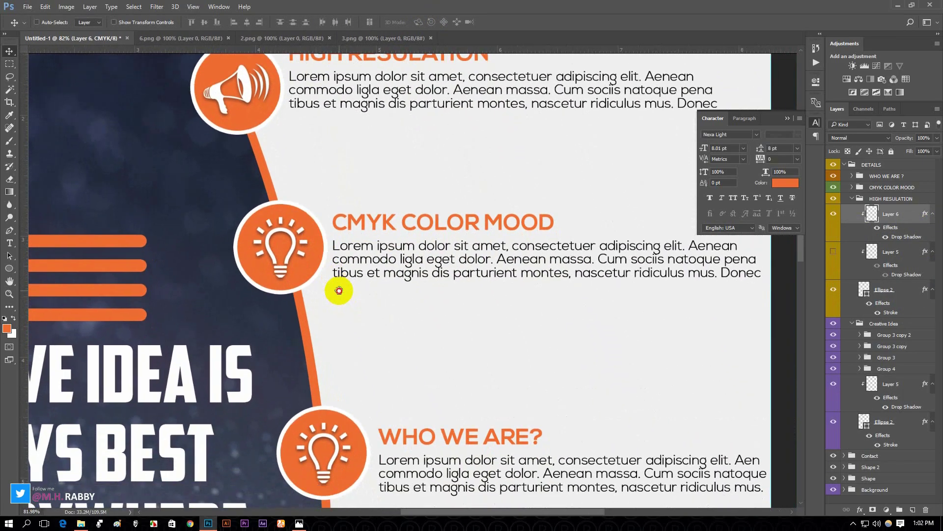
{"action": "left_click", "coordinate": [852, 198]}
{"action": "left_click", "coordinate": [851, 188]}
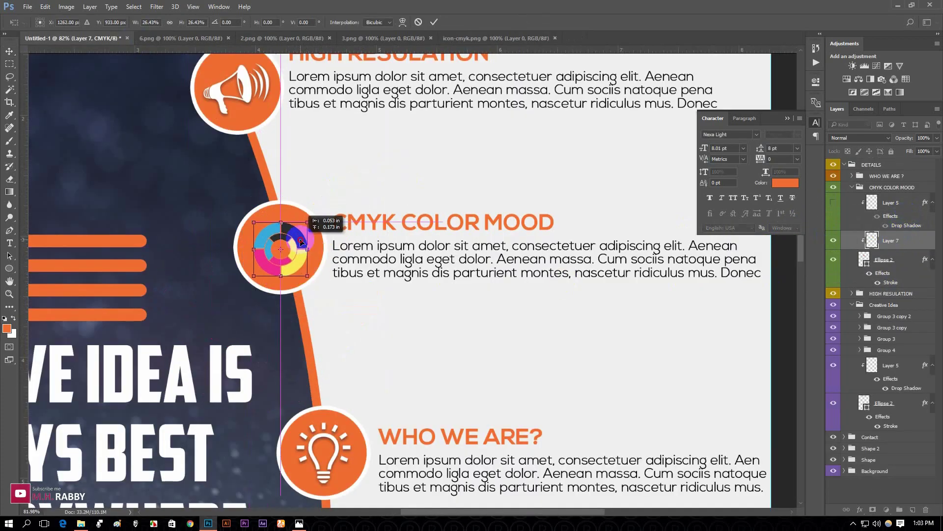
{"action": "scroll", "coordinate": [312, 216], "scroll_direction": "up", "scroll_amount": 3}
{"action": "right_click", "coordinate": [893, 240]}
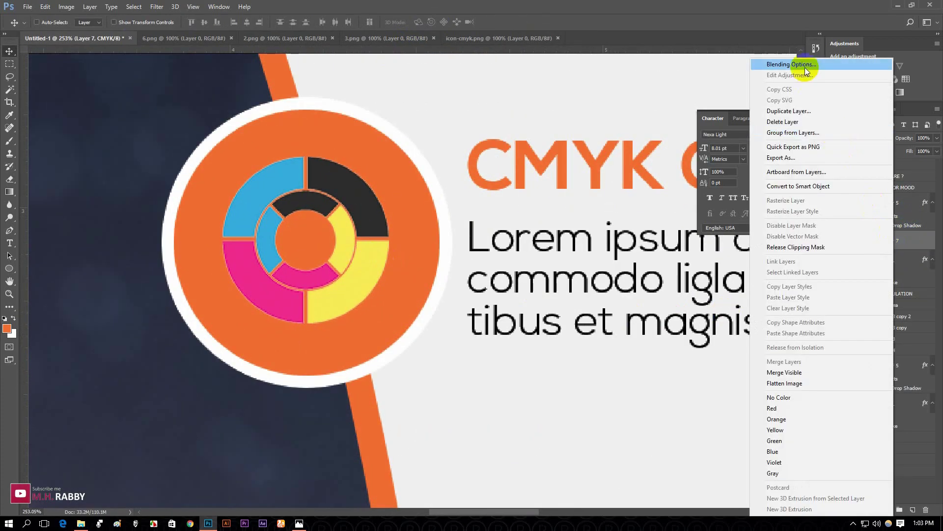
{"action": "left_click", "coordinate": [791, 64]}
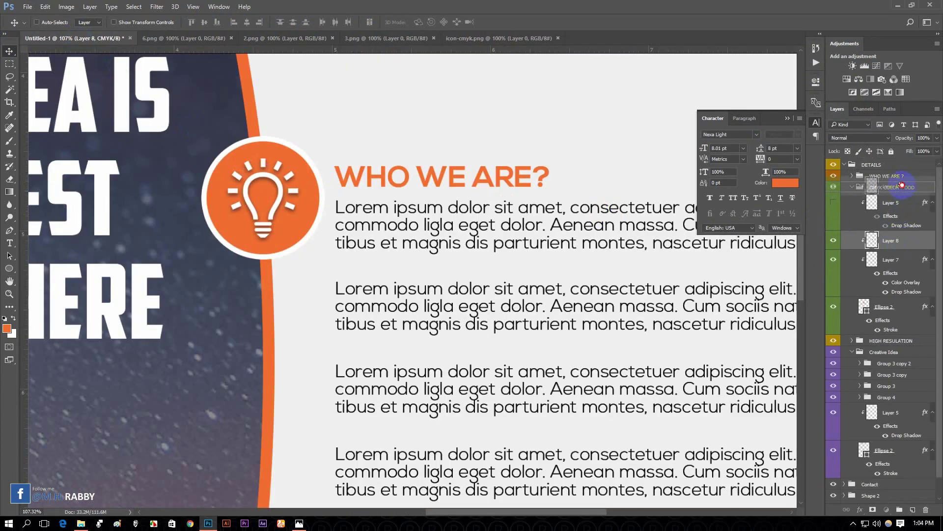
- Move the Layer 8 icon layer up out of the CMYK COLOR MOOD group toward the WHO WE ARE ? group
{"action": "left_click_drag", "start_coordinate": [902, 186], "coordinate": [835, 195]}
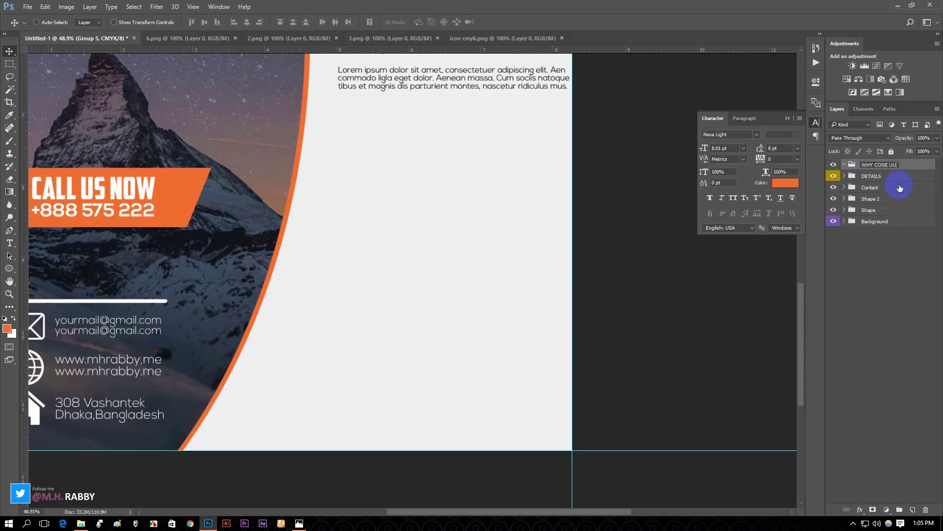
- Name the new top-level layer group WHY COSE UU and give it a green color label
{"action": "key", "text": "Return"}
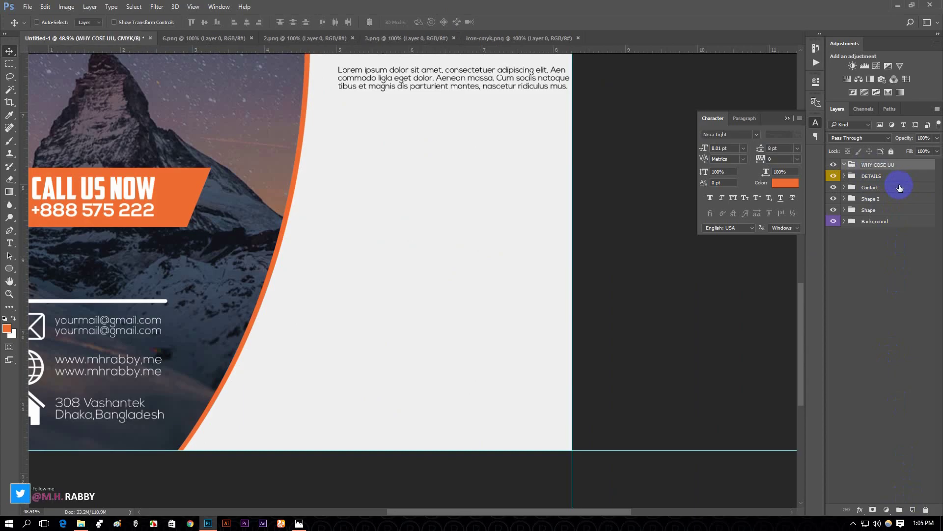
{"action": "right_click", "coordinate": [833, 165]}
{"action": "left_click", "coordinate": [832, 239]}
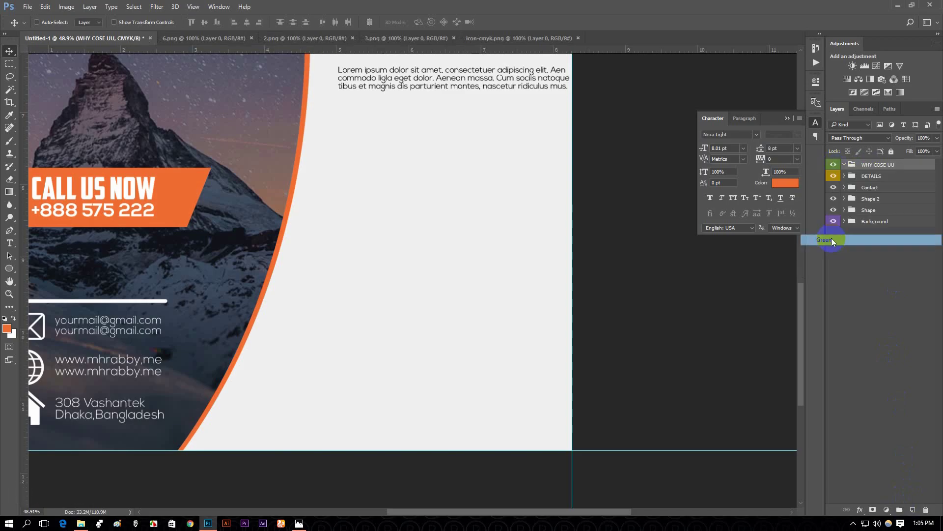
- Add the text WHAY YOU CHOOSE US? in the empty light area below the last paragraph, inside the WHY COSE UU group
{"action": "left_click", "coordinate": [366, 182]}
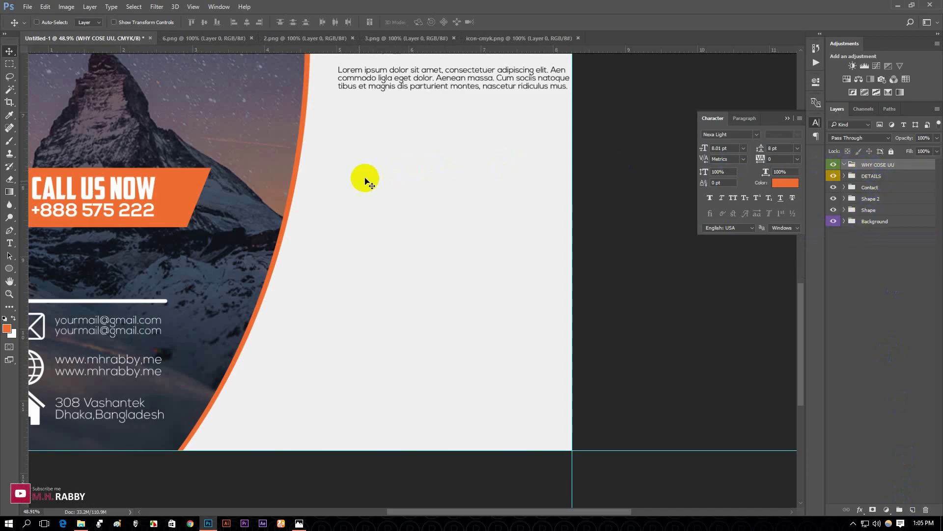
{"action": "left_click", "coordinate": [9, 243]}
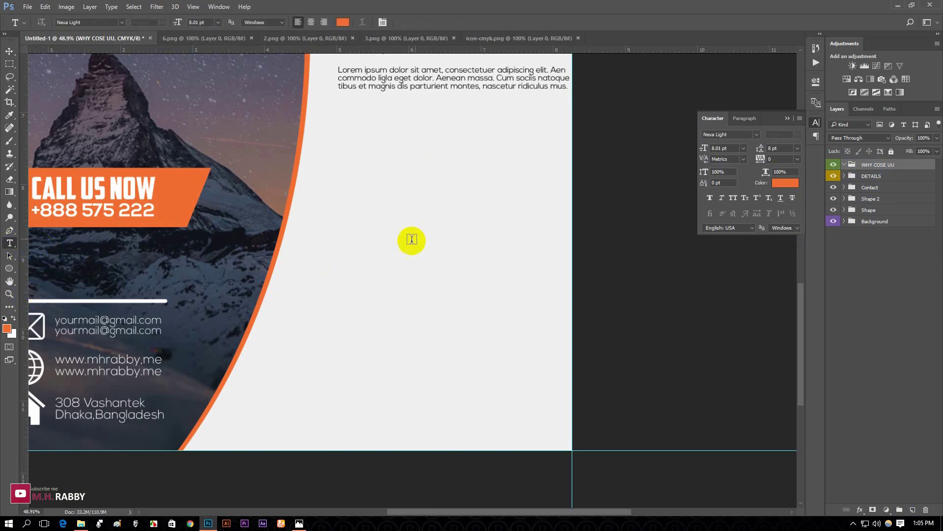
{"action": "left_click", "coordinate": [409, 220]}
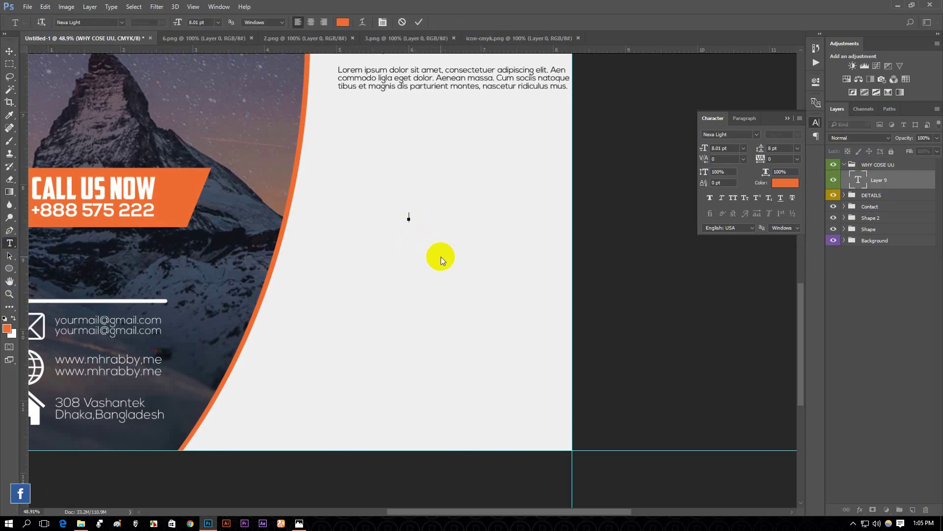
{"action": "type", "text": "WHAY YOU"}
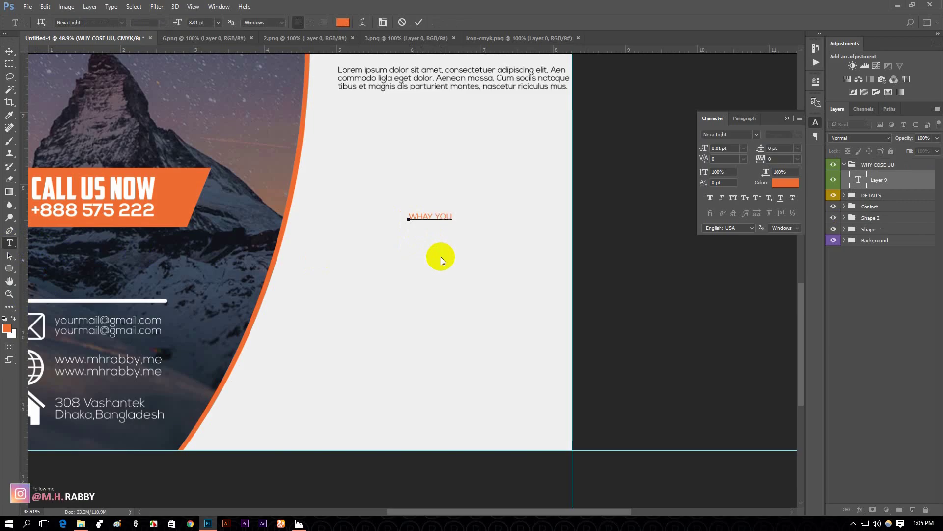
{"action": "type", "text": " CHOOS"}
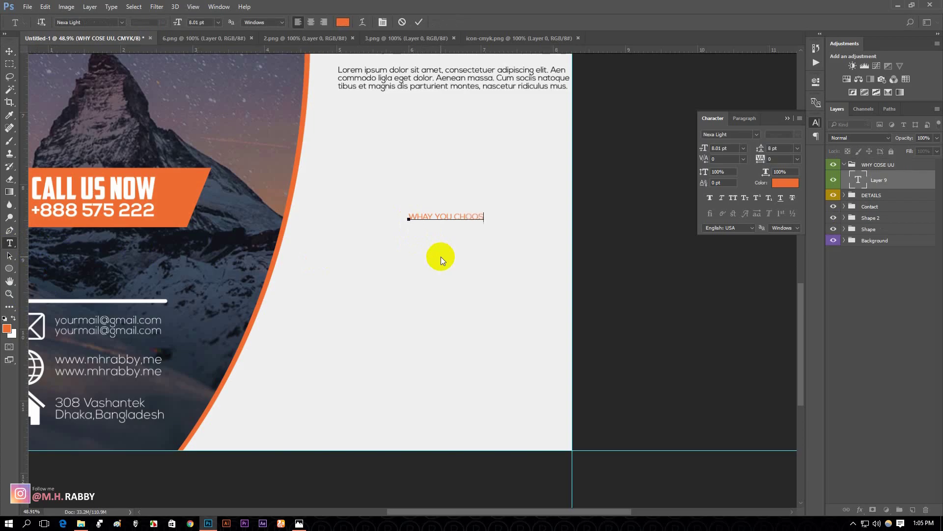
{"action": "type", "text": "E "}
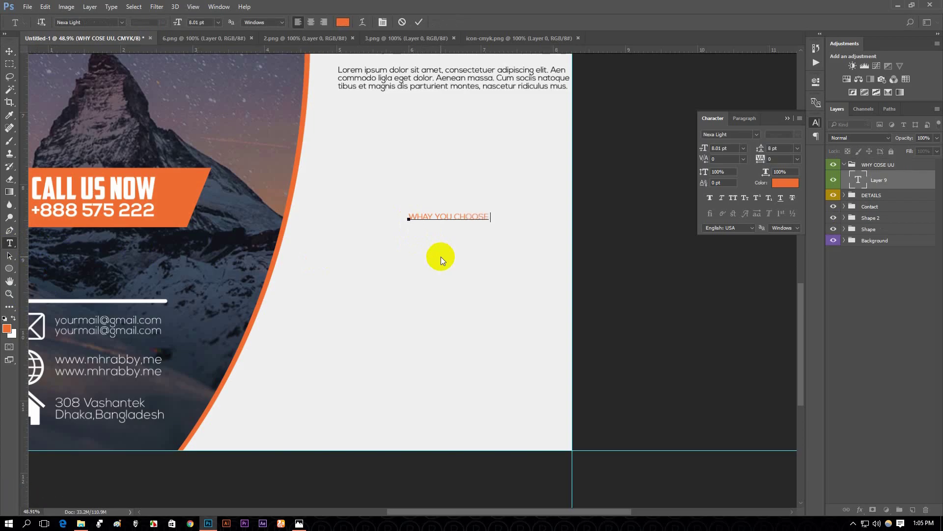
{"action": "type", "text": "US"}
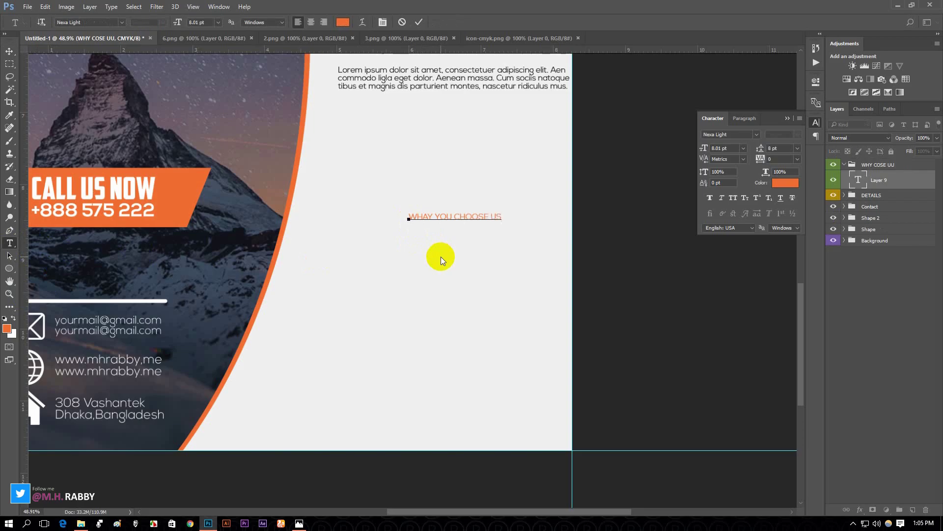
{"action": "type", "text": "?"}
- Format the WHAY YOU CHOOSE US? heading in Nexa Bold at 17.01 pt with centered alignment
{"action": "key", "text": "ctrl+a"}
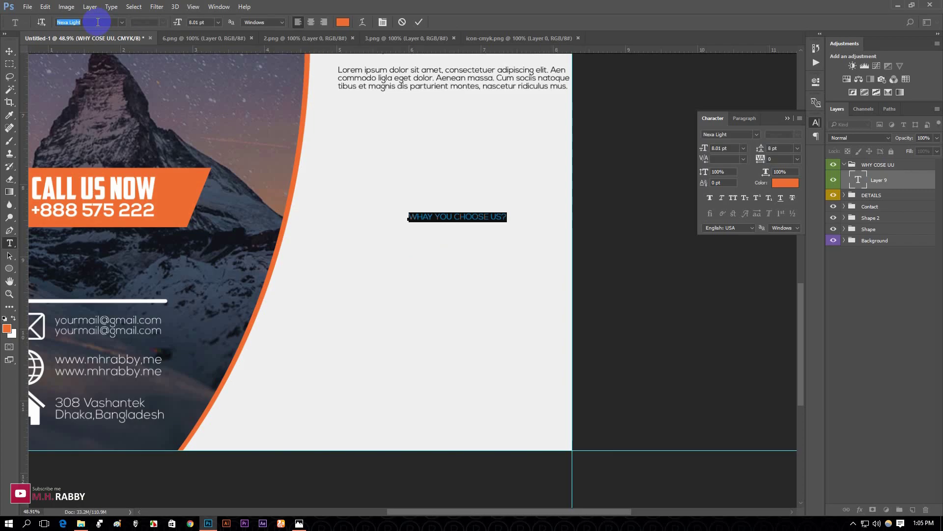
{"action": "type", "text": "nexa"}
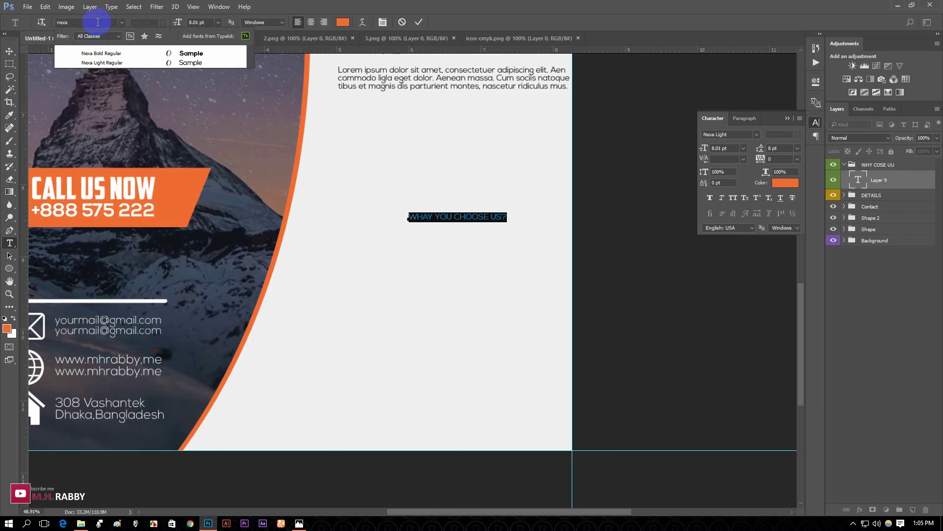
{"action": "left_click", "coordinate": [92, 55]}
{"action": "key", "text": "Return"}
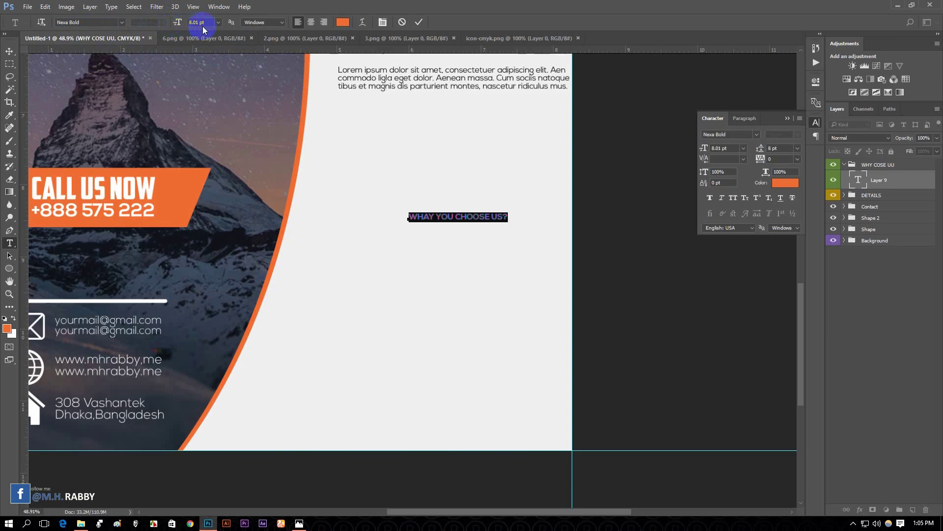
{"action": "left_click", "coordinate": [311, 22]}
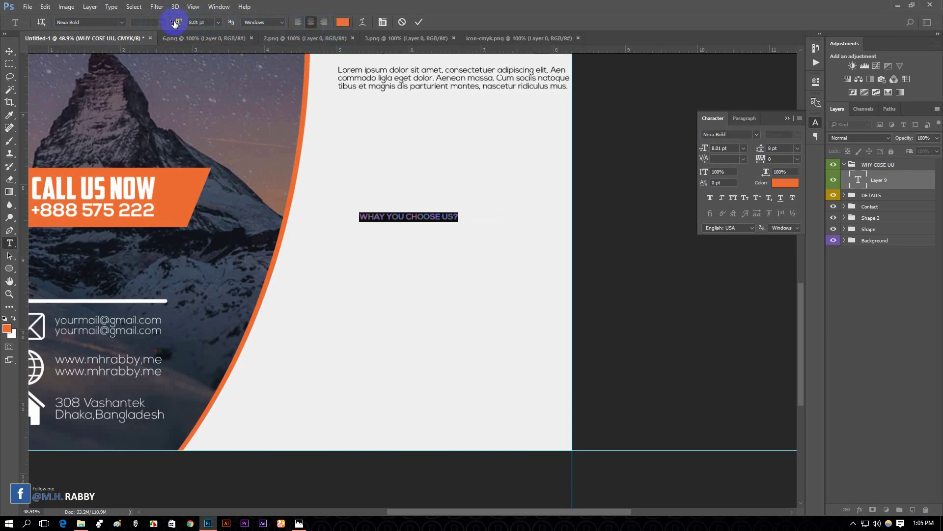
{"action": "left_click_drag", "start_coordinate": [175, 23], "coordinate": [179, 24]}
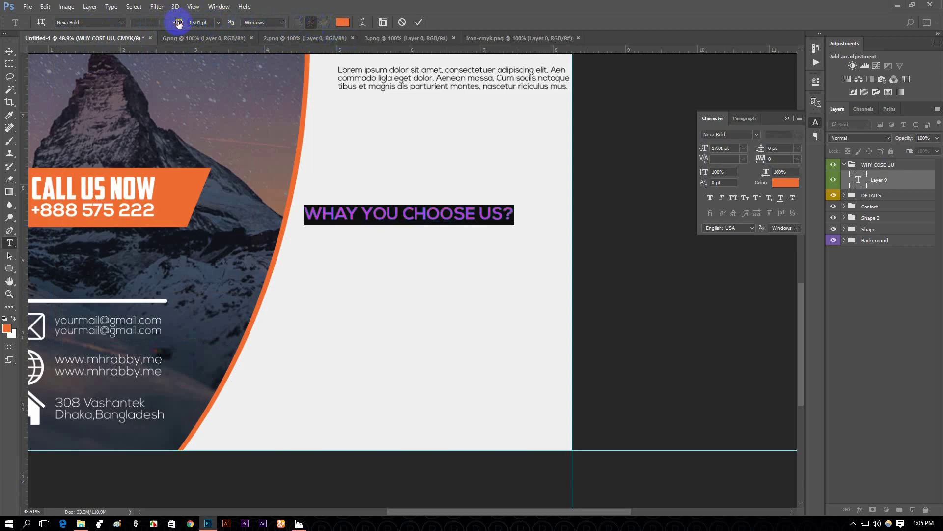
{"action": "left_click", "coordinate": [419, 22]}
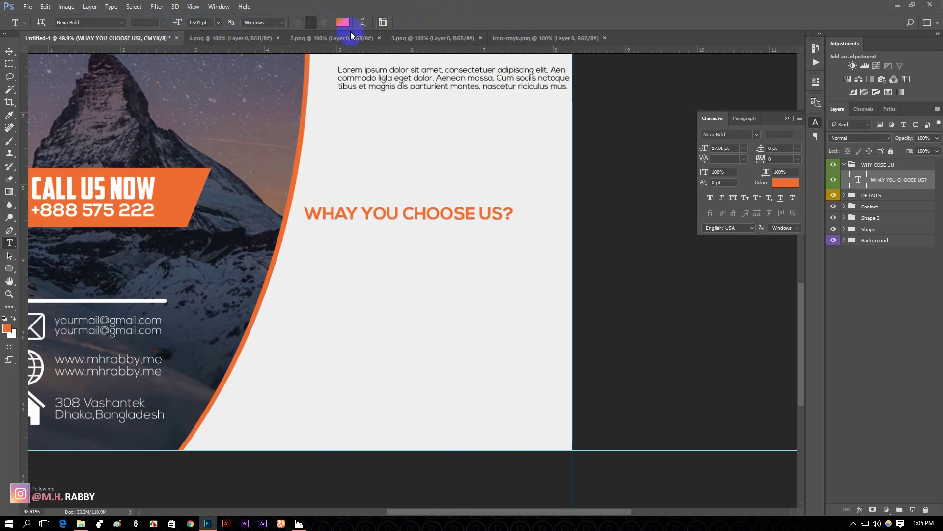
{"action": "left_click", "coordinate": [9, 51]}
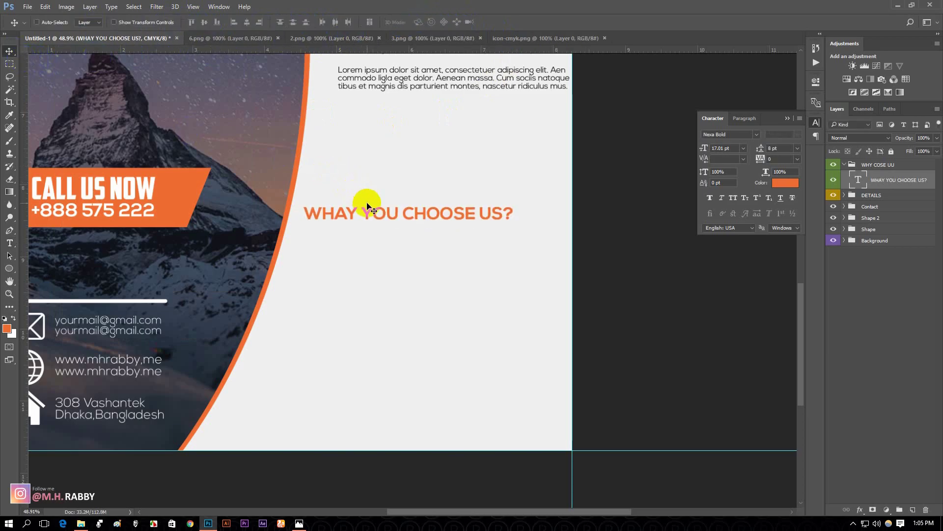
- Move the WHAY YOU CHOOSE US? heading up and further right, centering it in the light area beside the curved photo panel
{"action": "left_click_drag", "start_coordinate": [385, 212], "coordinate": [413, 195]}
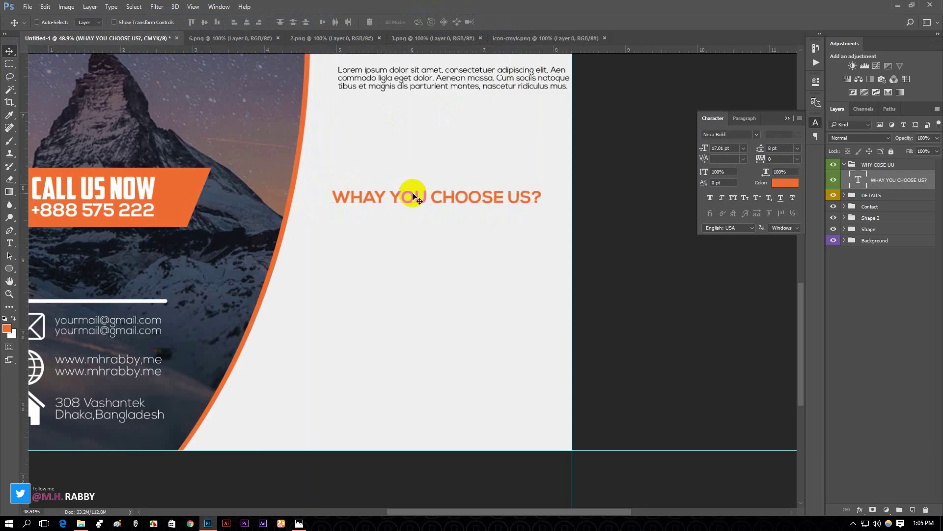
{"action": "scroll", "coordinate": [413, 201], "scroll_direction": "down", "scroll_amount": 5}
{"action": "scroll", "coordinate": [465, 349], "scroll_direction": "up", "scroll_amount": 5}
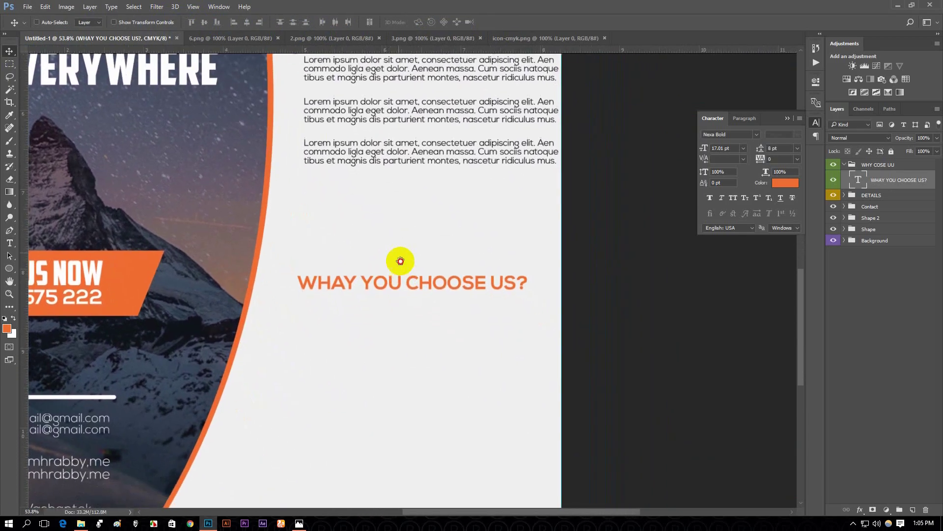
{"action": "left_click_drag", "start_coordinate": [400, 260], "coordinate": [393, 172]}
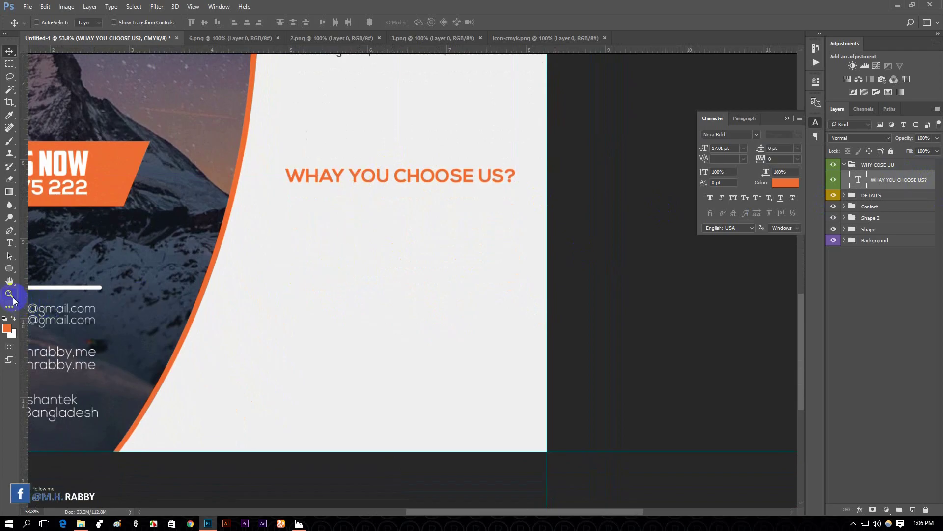
- Create a layer group named shape inside the WHY COSE UU group and give it a yellow color label
{"action": "left_click_drag", "start_coordinate": [8, 269], "coordinate": [48, 280]}
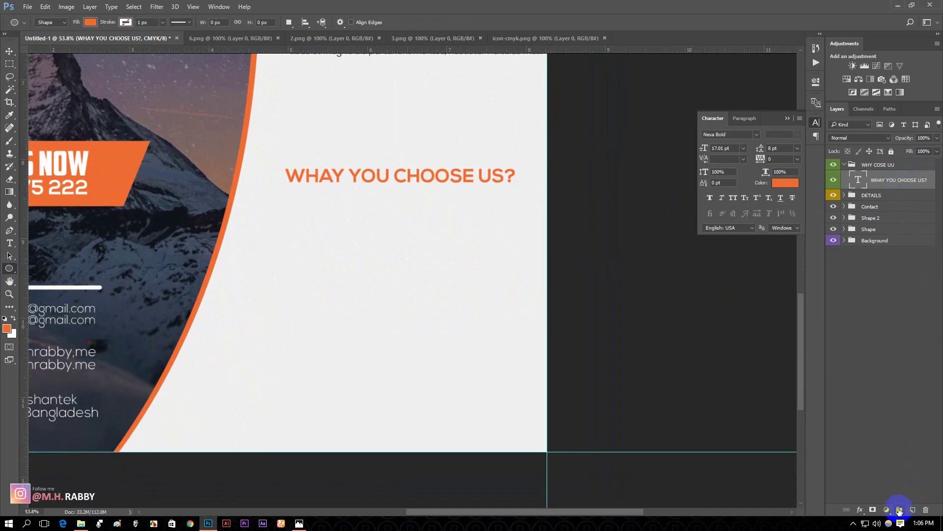
{"action": "left_click", "coordinate": [899, 510]}
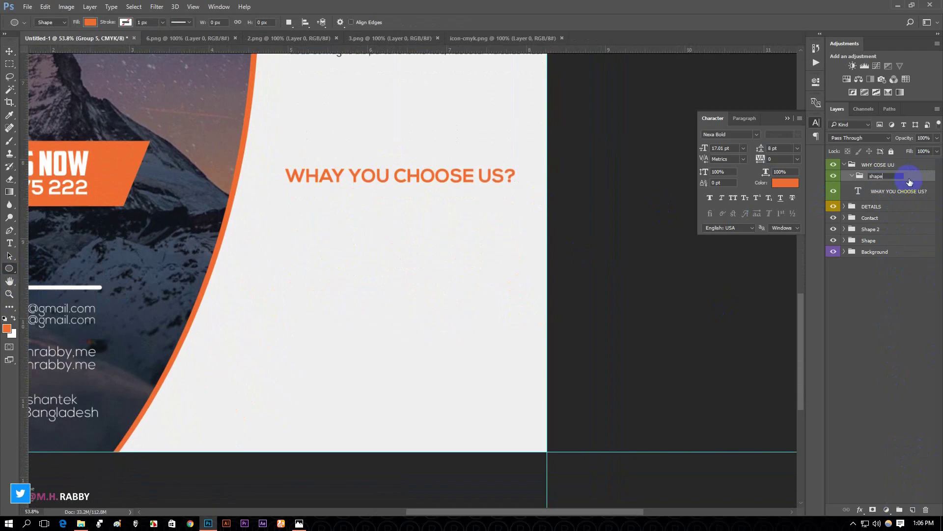
{"action": "key", "text": "Return"}
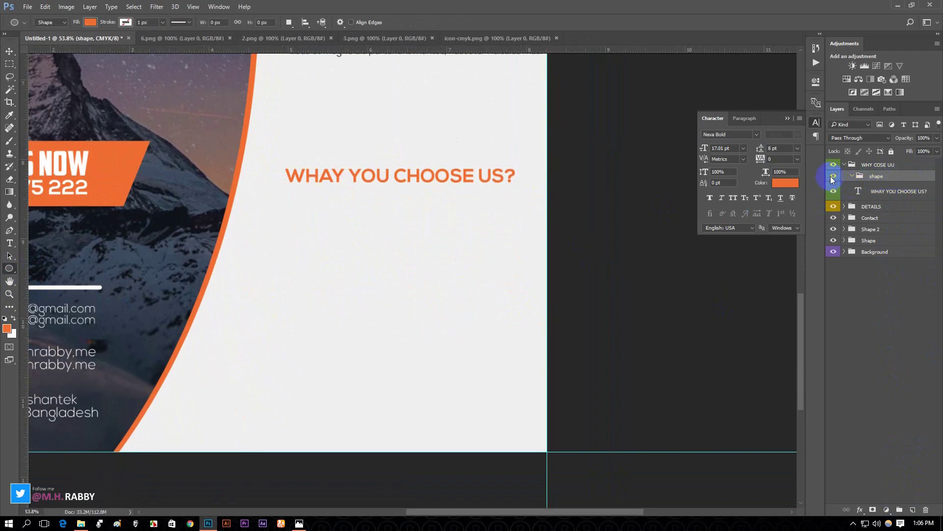
{"action": "right_click", "coordinate": [830, 176]}
{"action": "left_click", "coordinate": [815, 243]}
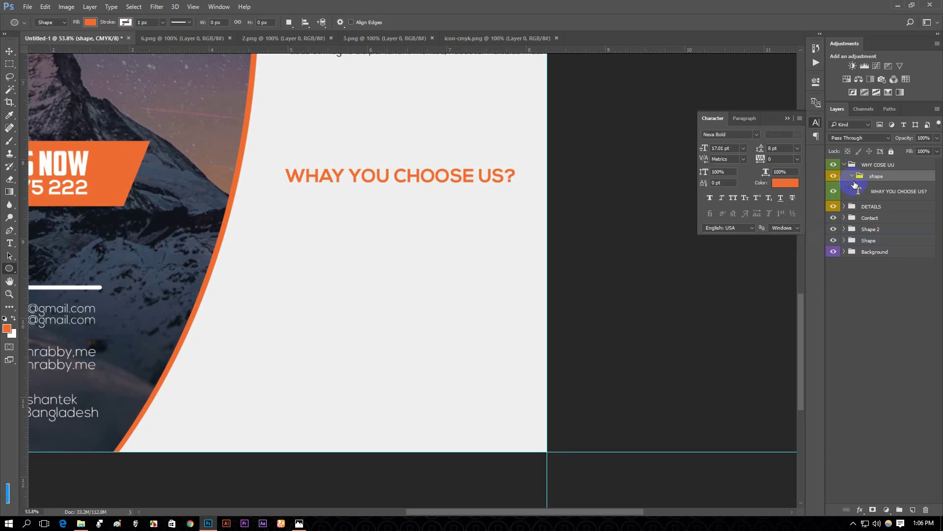
- Draw an orange circle below the start of the WHAY YOU CHOOSE US? heading and scale it down to about 117 px across
{"action": "left_click_drag", "start_coordinate": [295, 248], "coordinate": [338, 287]}
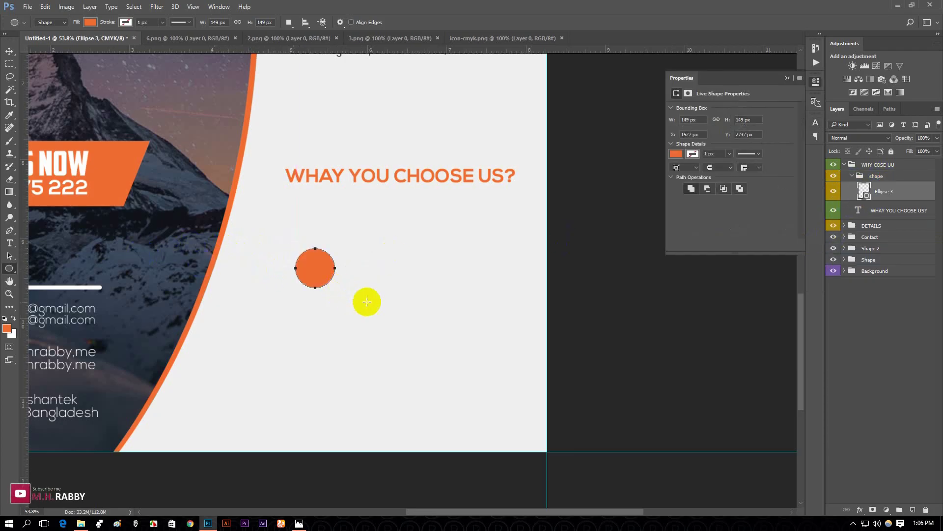
{"action": "left_click", "coordinate": [786, 78]}
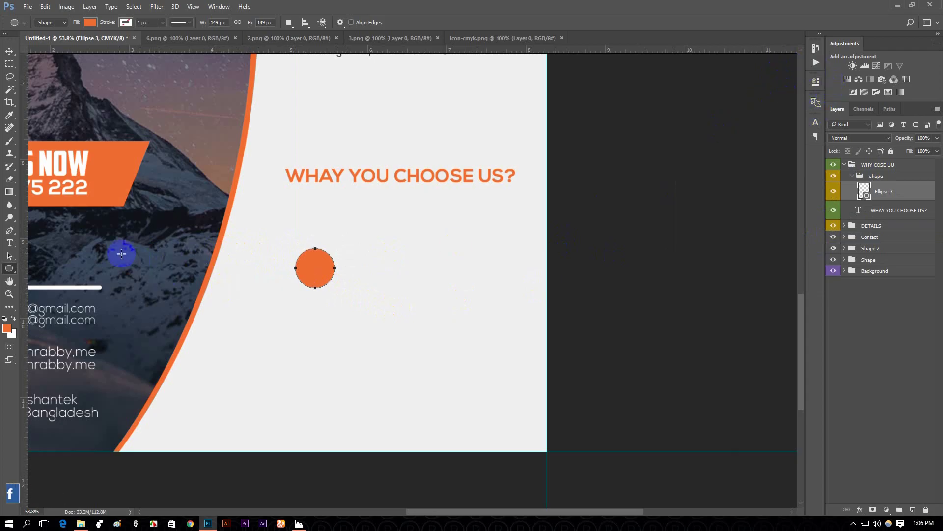
{"action": "left_click", "coordinate": [9, 50]}
{"action": "left_click", "coordinate": [324, 261]}
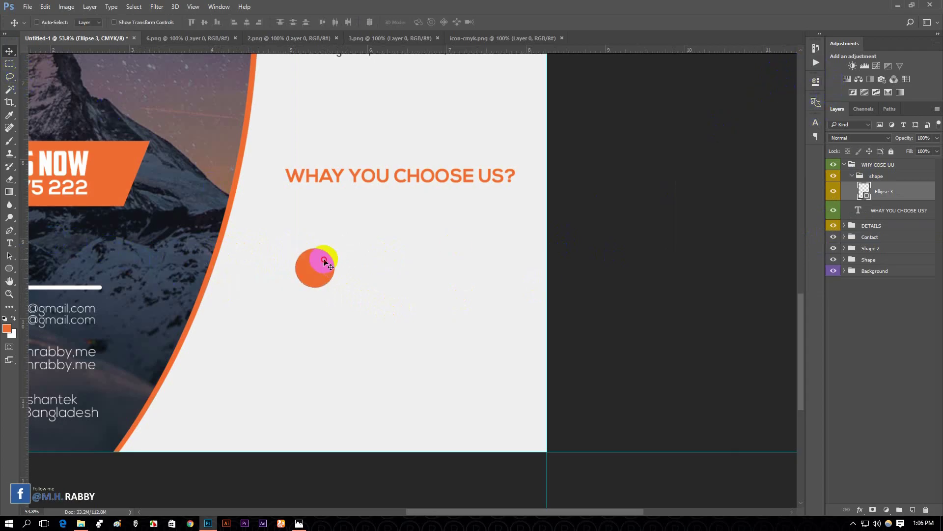
{"action": "key", "text": "ctrl+t"}
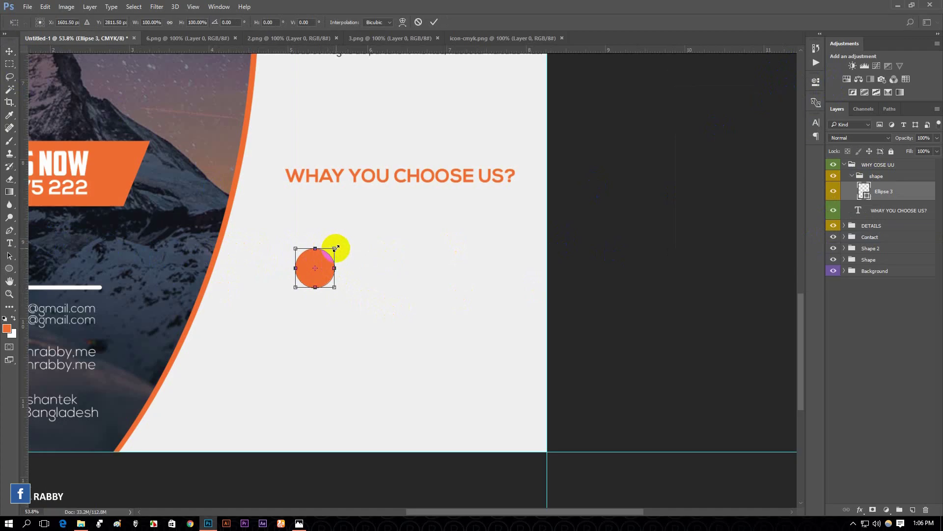
{"action": "left_click_drag", "start_coordinate": [335, 248], "coordinate": [333, 252]}
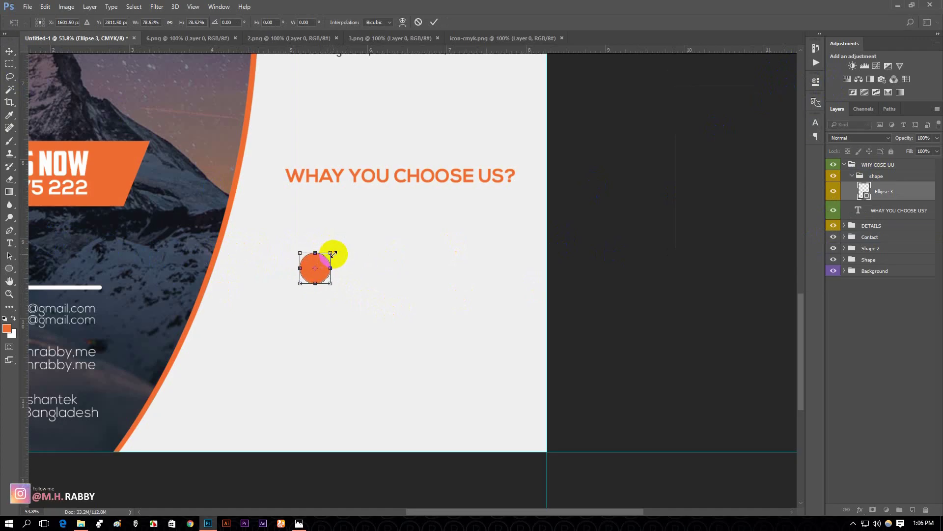
{"action": "left_click", "coordinate": [434, 22]}
- Draw a checkmark custom shape about 46 px wide and 45 px high above the orange circle
{"action": "scroll", "coordinate": [339, 265], "scroll_direction": "up", "scroll_amount": 5}
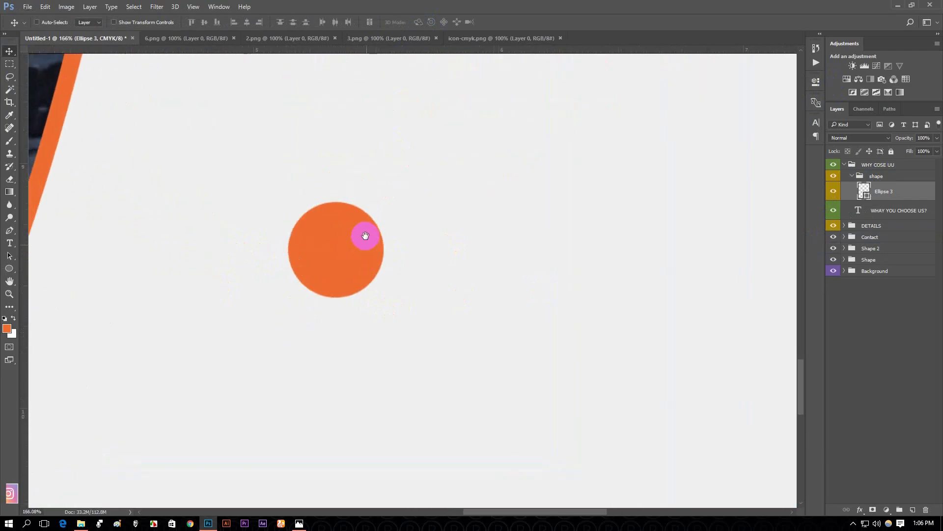
{"action": "left_click_drag", "start_coordinate": [365, 236], "coordinate": [369, 249]}
{"action": "left_click", "coordinate": [10, 268]}
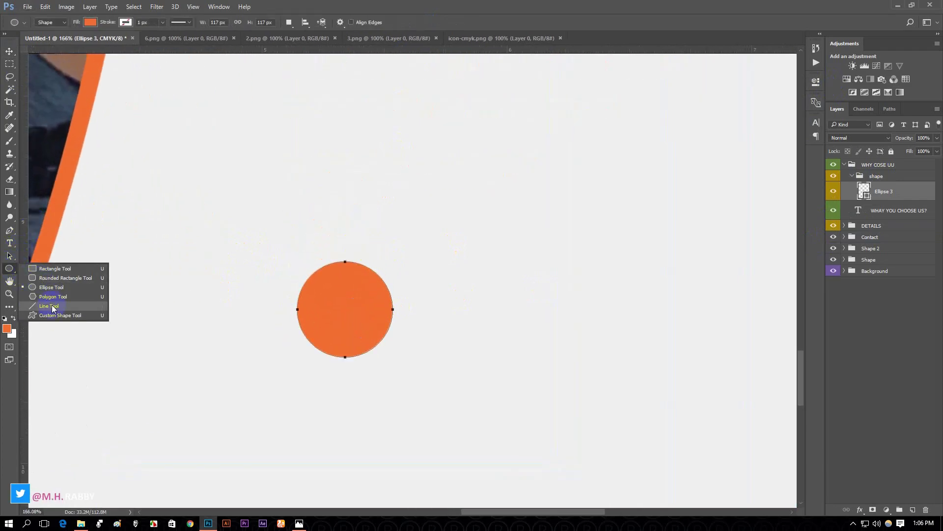
{"action": "left_click", "coordinate": [53, 314]}
{"action": "left_click", "coordinate": [375, 22]}
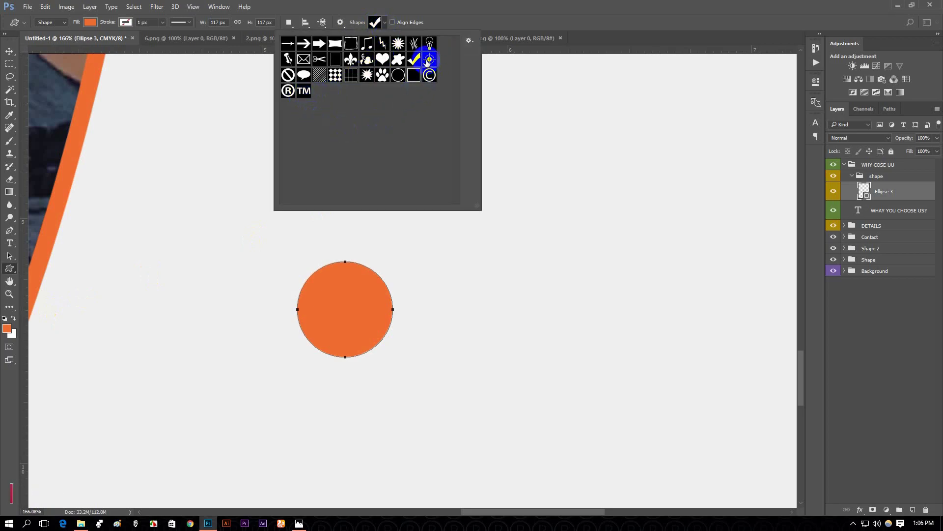
{"action": "double_click", "coordinate": [408, 61]}
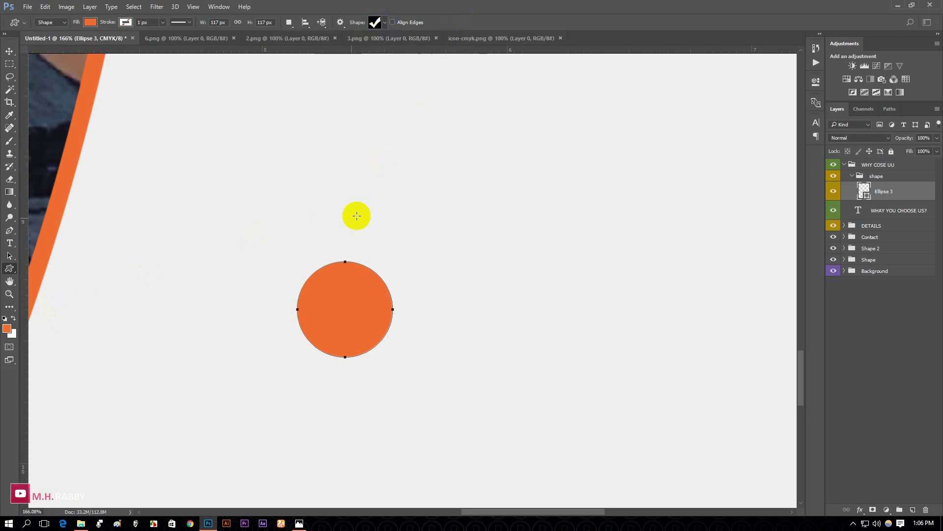
{"action": "left_click_drag", "start_coordinate": [281, 146], "coordinate": [322, 182]}
{"action": "left_click_drag", "start_coordinate": [321, 182], "coordinate": [321, 183]}
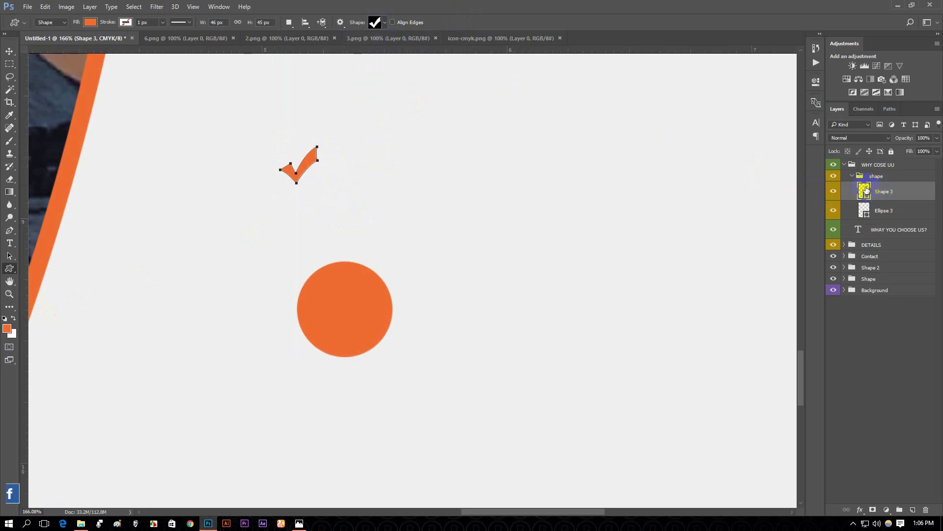
- Move the checkmark onto the orange circle and change its fill color to white
{"action": "left_click", "coordinate": [9, 51]}
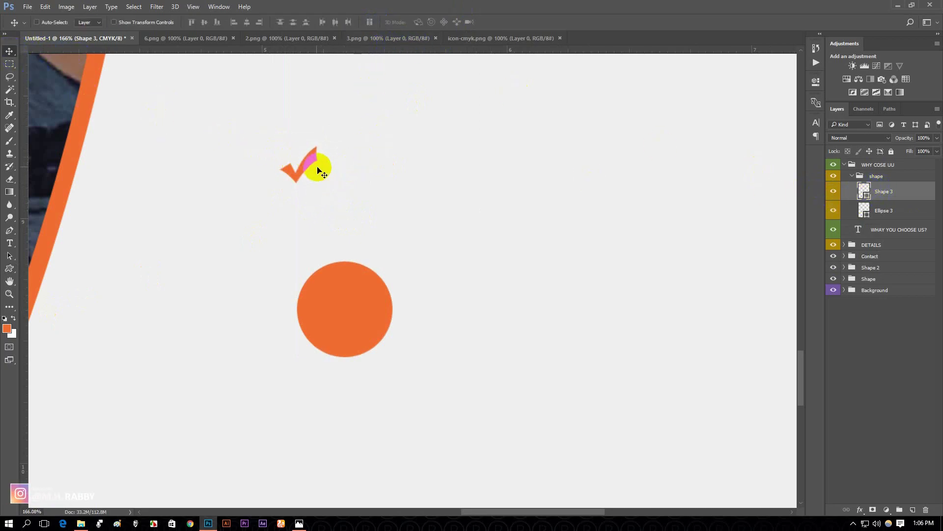
{"action": "left_click_drag", "start_coordinate": [318, 172], "coordinate": [349, 306]}
{"action": "left_click", "coordinate": [860, 222]}
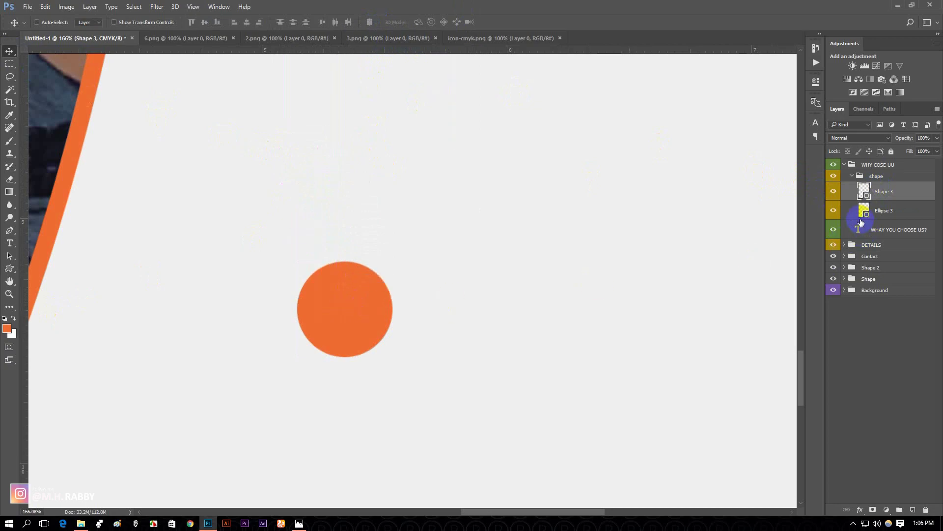
{"action": "double_click", "coordinate": [865, 189]}
{"action": "left_click_drag", "start_coordinate": [500, 268], "coordinate": [403, 225]}
{"action": "left_click", "coordinate": [609, 222]}
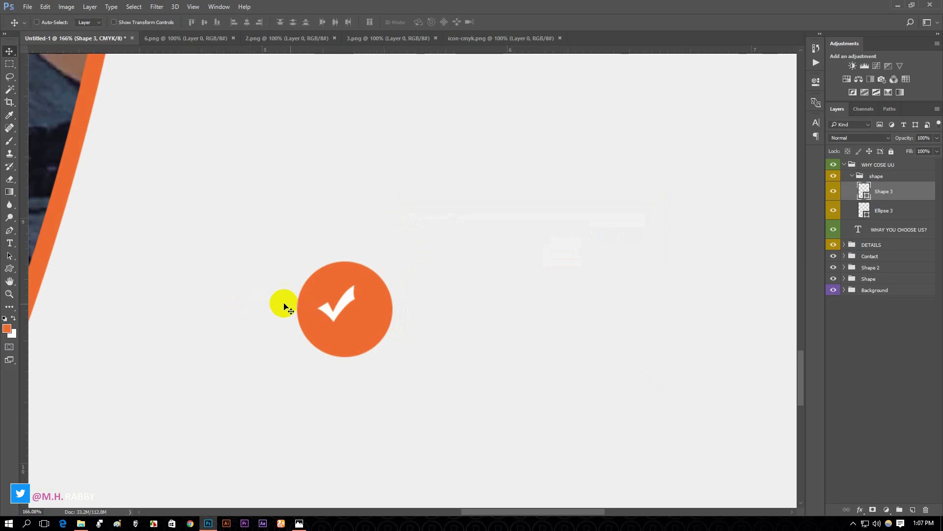
- Load the circle's outline as a selection, center the checkmark within it horizontally and vertically, and clear the selection
{"action": "left_click", "coordinate": [346, 301]}
{"action": "scroll", "coordinate": [346, 300], "scroll_direction": "up", "scroll_amount": 4}
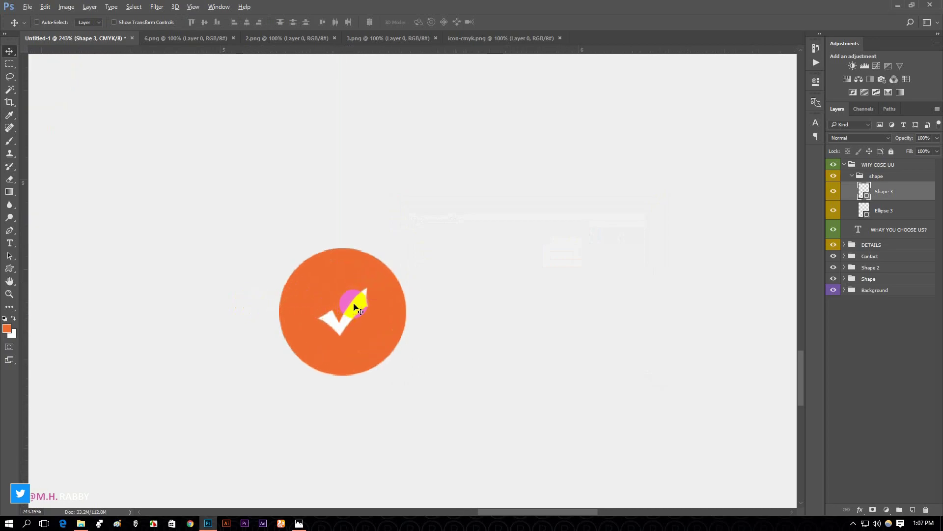
{"action": "left_click", "coordinate": [863, 210], "text": "ctrl"}
{"action": "left_click", "coordinate": [37, 22]}
{"action": "left_click", "coordinate": [259, 22]}
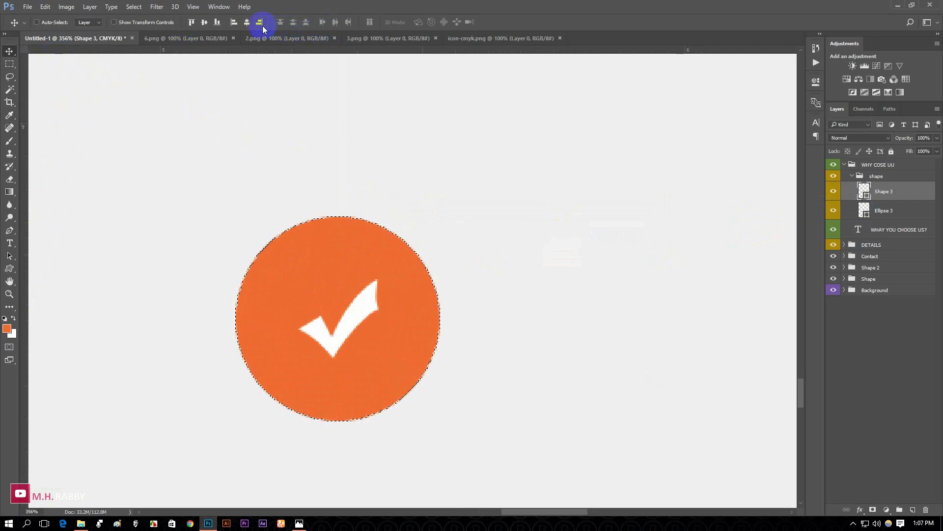
{"action": "left_click", "coordinate": [205, 23]}
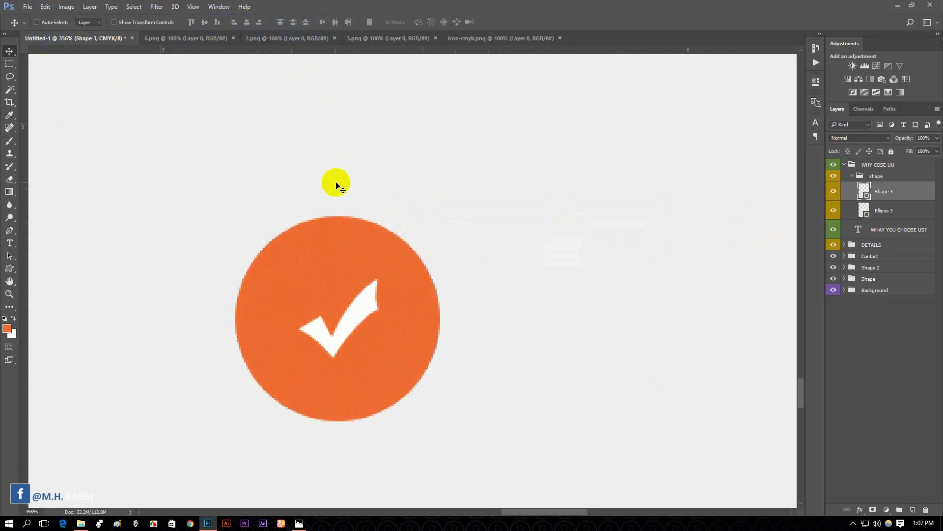
- Enlarge the white checkmark to about 150% and nudge it slightly left inside the circle
{"action": "key", "text": "ctrl+t"}
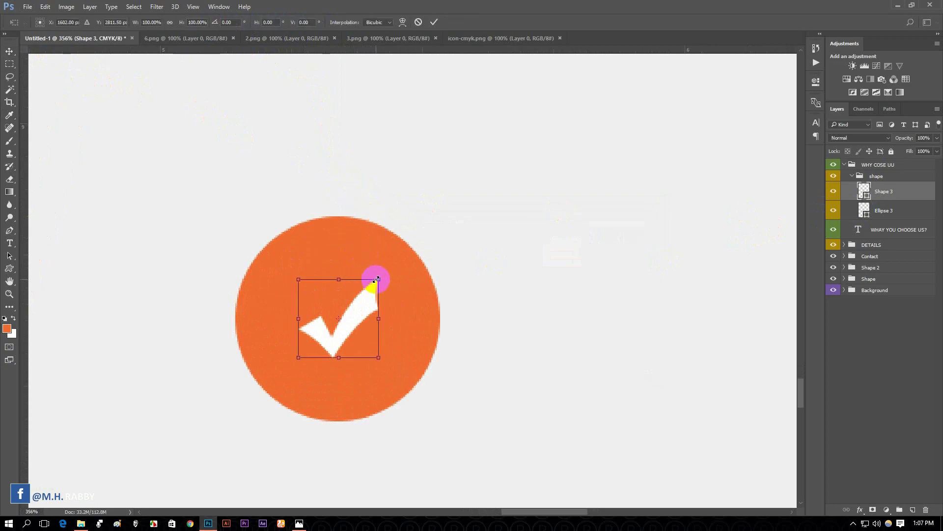
{"action": "left_click_drag", "start_coordinate": [376, 279], "coordinate": [400, 259]}
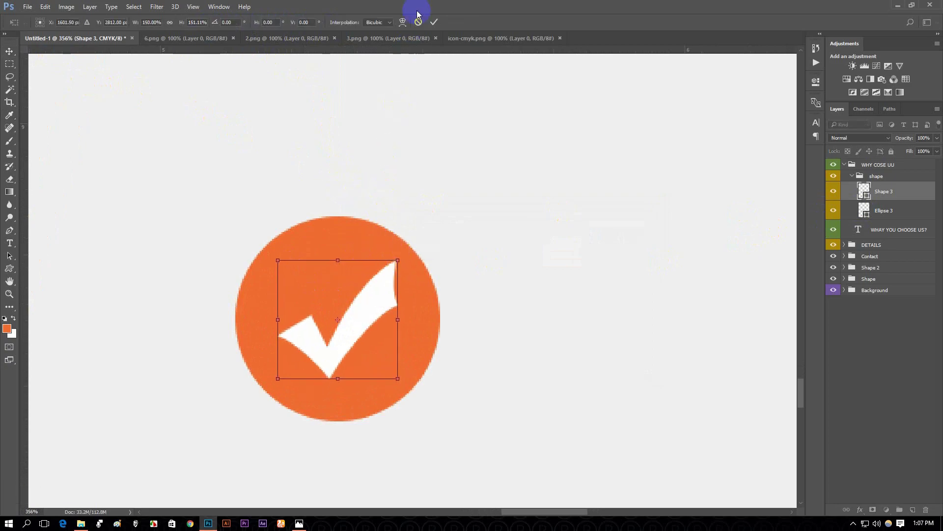
{"action": "left_click", "coordinate": [433, 22]}
{"action": "left_click_drag", "start_coordinate": [375, 289], "coordinate": [371, 292]}
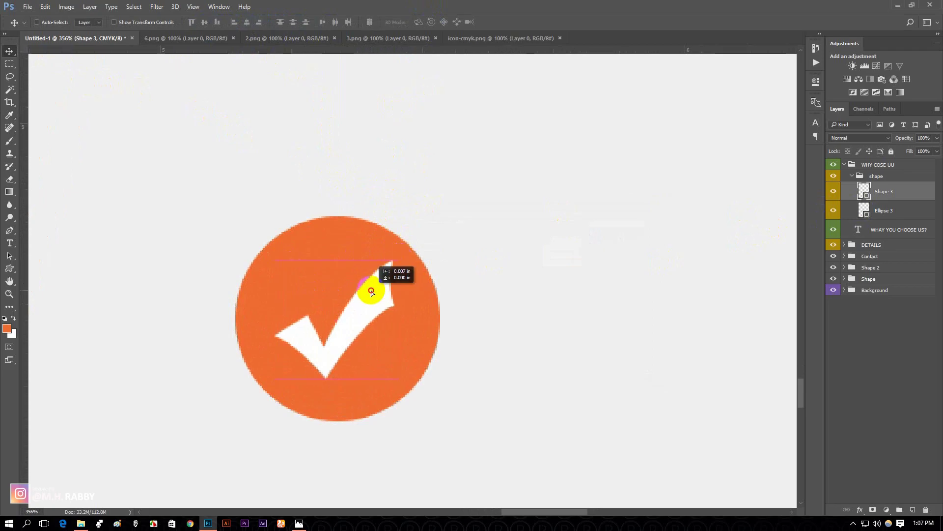
- Add a drop shadow to the checkmark layer with Multiply blending, 40% opacity, 4 px distance and 8 px size
{"action": "right_click", "coordinate": [882, 194]}
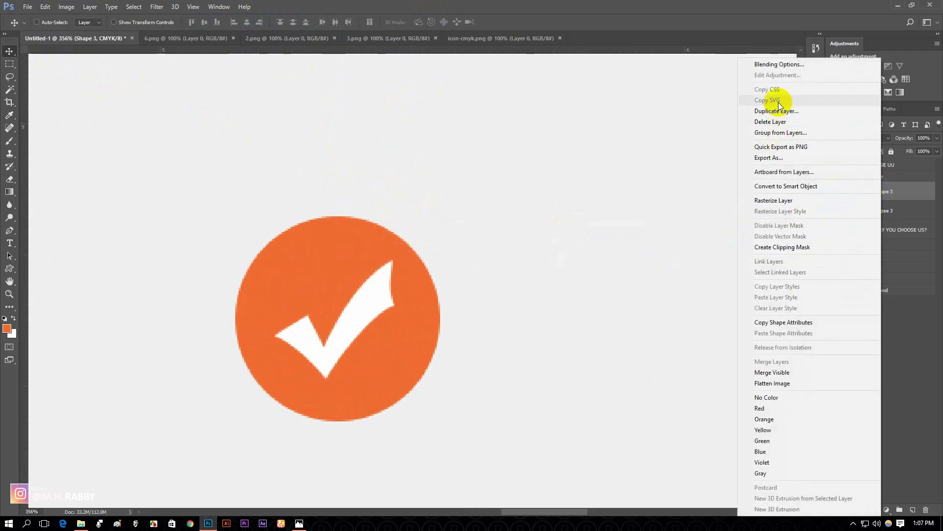
{"action": "left_click", "coordinate": [659, 175]}
{"action": "key", "text": "space"}
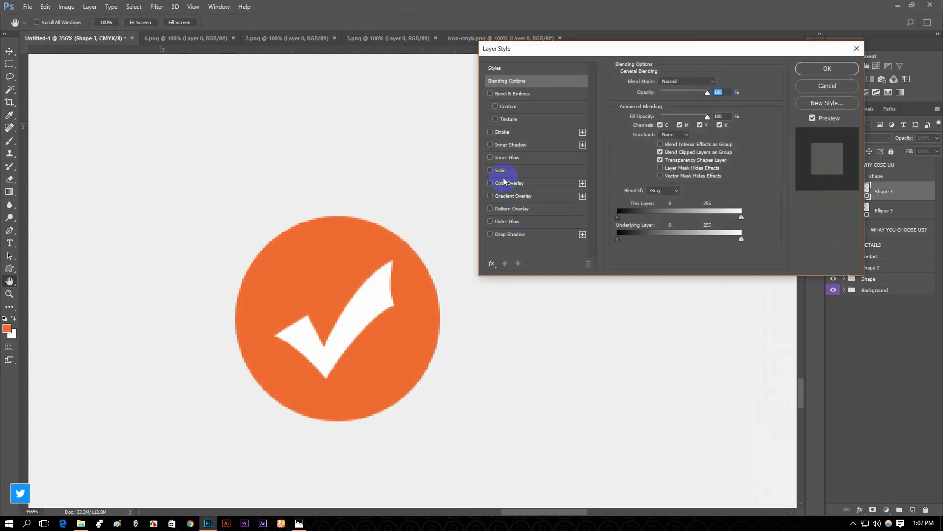
{"action": "left_click", "coordinate": [511, 235]}
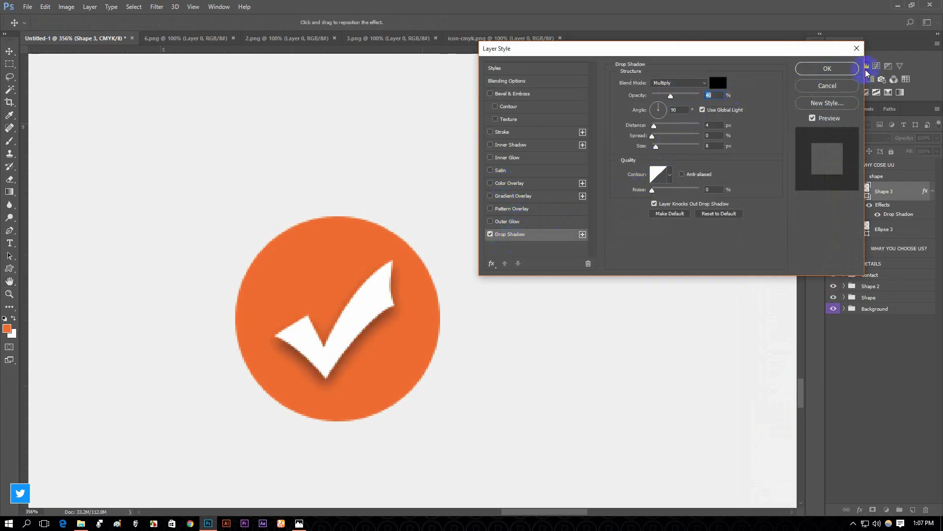
{"action": "left_click", "coordinate": [835, 69]}
- Select the checkmark and circle layers together and move them onto the orange curved border of the photo panel
{"action": "scroll", "coordinate": [511, 258], "scroll_direction": "down", "scroll_amount": 10}
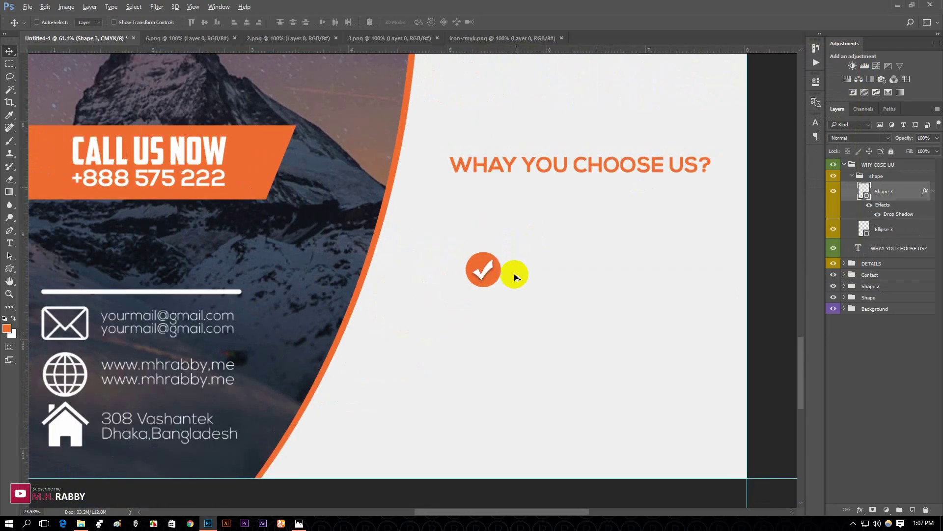
{"action": "scroll", "coordinate": [511, 283], "scroll_direction": "up", "scroll_amount": 5}
{"action": "scroll", "coordinate": [417, 280], "scroll_direction": "down", "scroll_amount": 4}
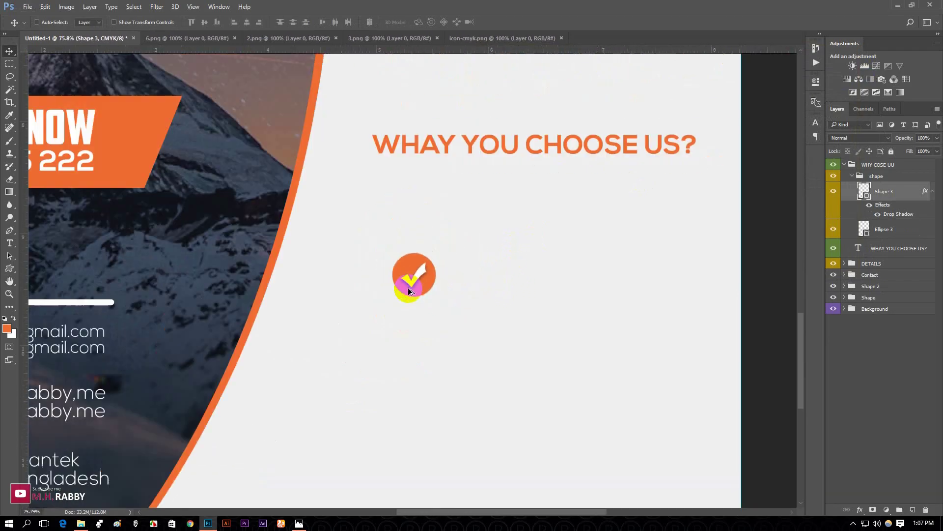
{"action": "scroll", "coordinate": [407, 291], "scroll_direction": "down", "scroll_amount": 2}
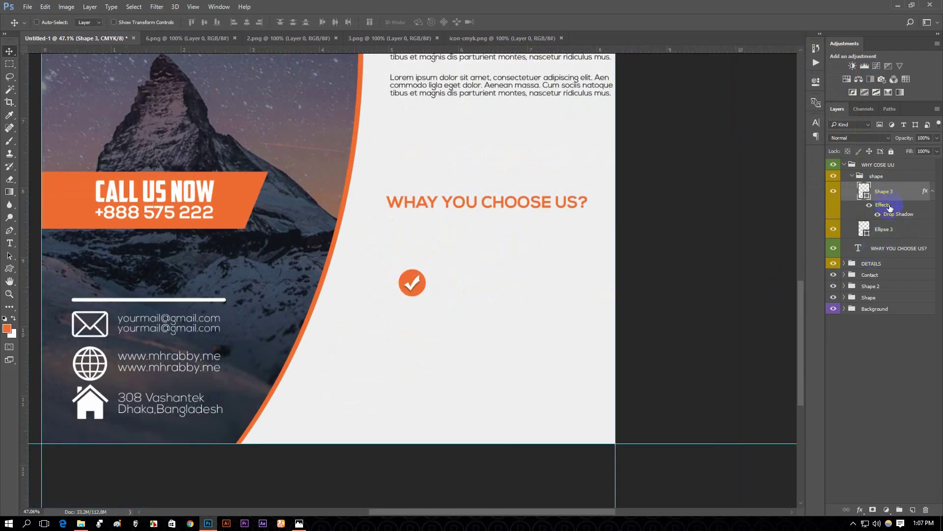
{"action": "left_click", "coordinate": [901, 232], "text": "shift"}
{"action": "left_click_drag", "start_coordinate": [420, 270], "coordinate": [336, 277]}
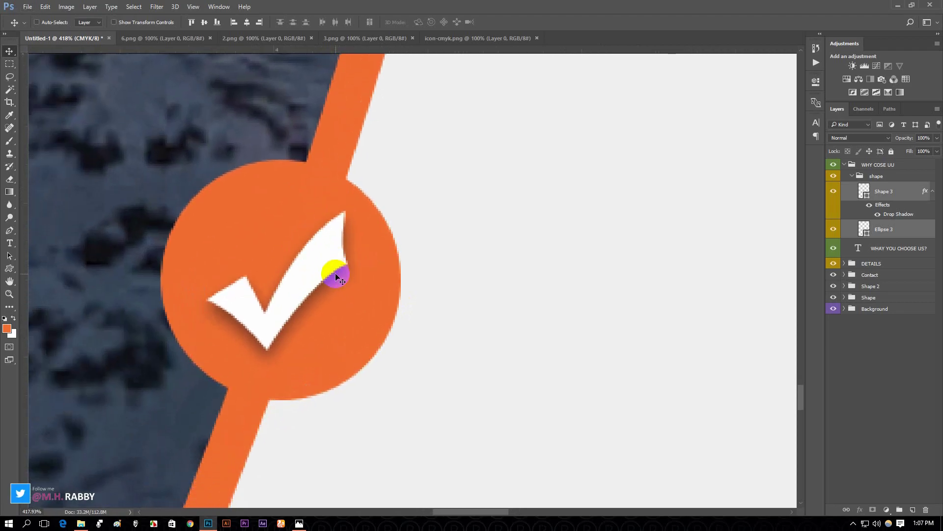
{"action": "right_click", "coordinate": [911, 234]}
{"action": "left_click", "coordinate": [845, 115]}
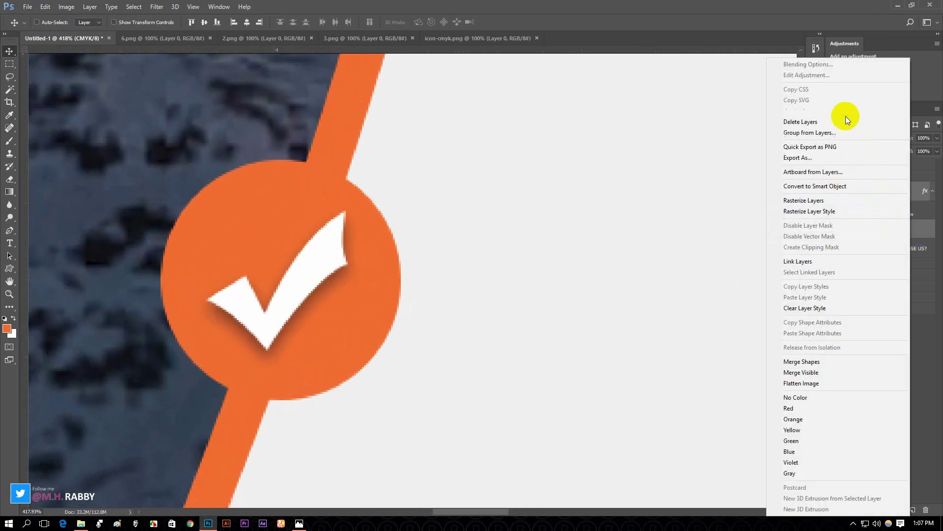
{"action": "left_click", "coordinate": [913, 320]}
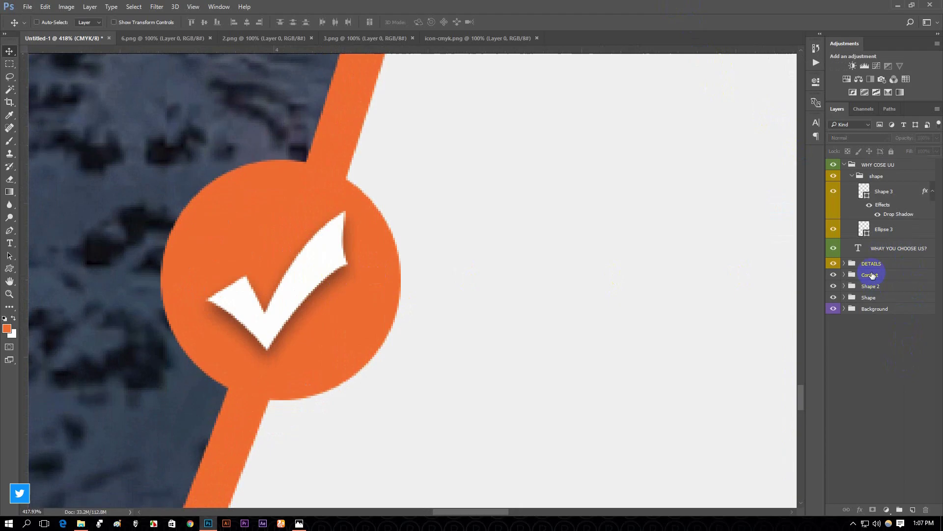
- Add a white 10 px outside stroke to the orange circle behind the checkmark
{"action": "left_click", "coordinate": [888, 234]}
{"action": "right_click", "coordinate": [887, 228]}
{"action": "left_click", "coordinate": [785, 63]}
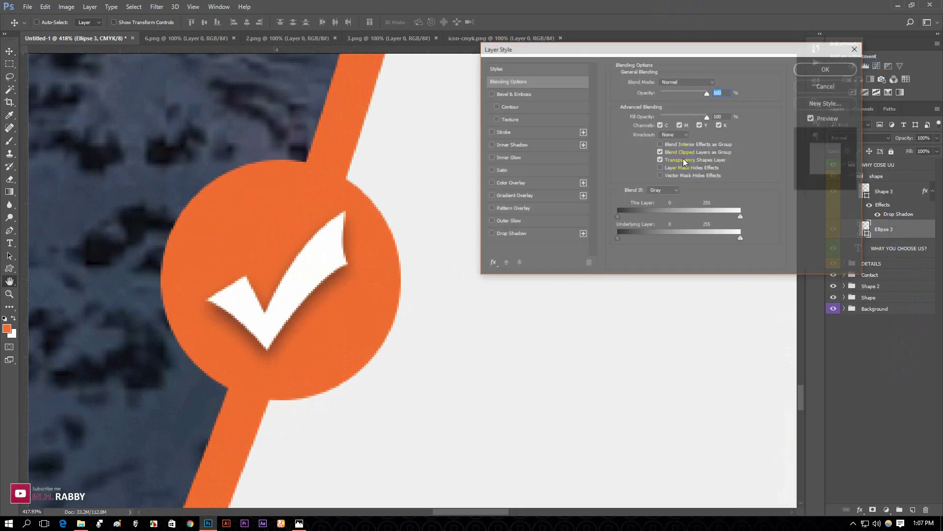
{"action": "left_click", "coordinate": [506, 133]}
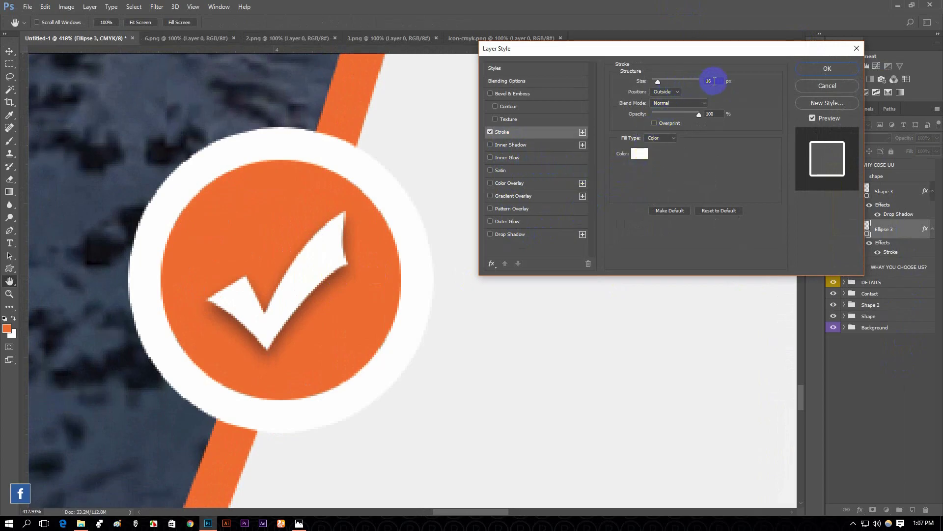
{"action": "type", "text": "10"}
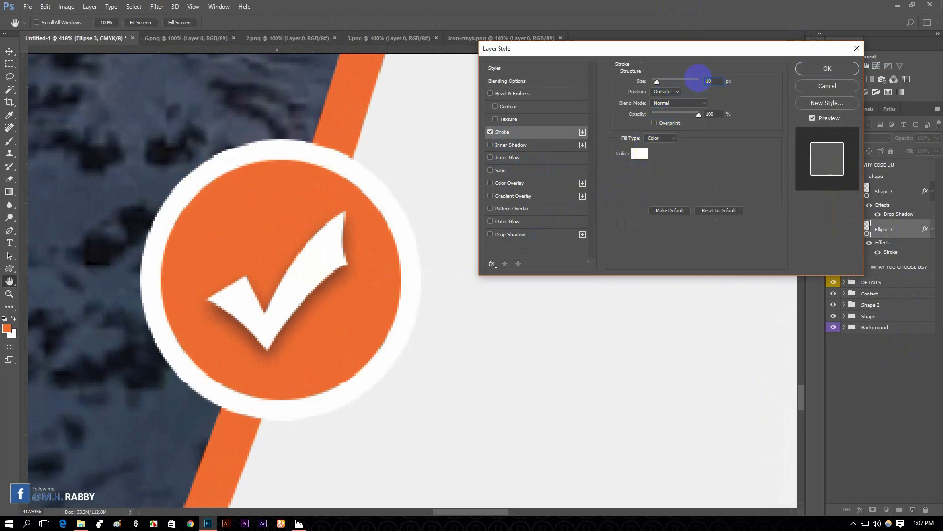
{"action": "left_click", "coordinate": [814, 65]}
- Move the checkmark badge group up along the orange curved border and duplicate it three times down the curve, evenly spaced
{"action": "scroll", "coordinate": [397, 317], "scroll_direction": "down", "scroll_amount": 8}
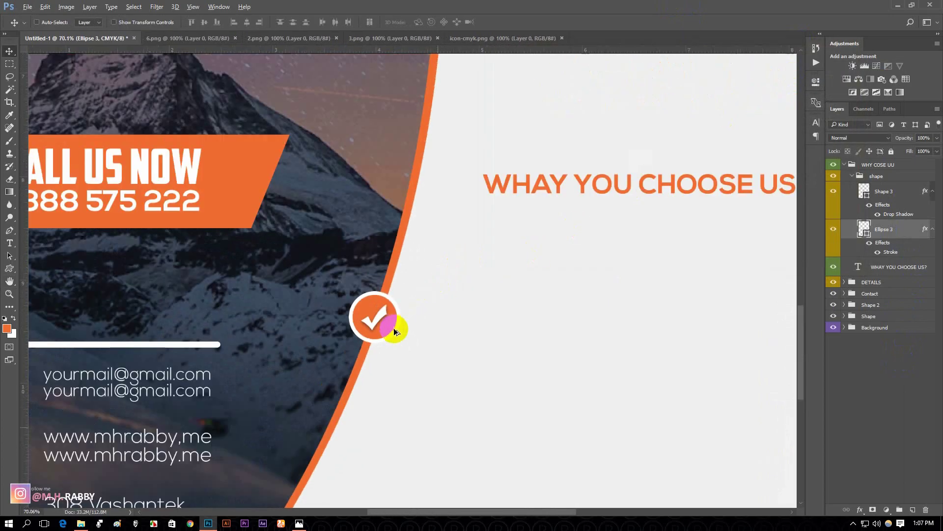
{"action": "scroll", "coordinate": [397, 343], "scroll_direction": "up", "scroll_amount": 2}
{"action": "scroll", "coordinate": [397, 341], "scroll_direction": "up", "scroll_amount": 1}
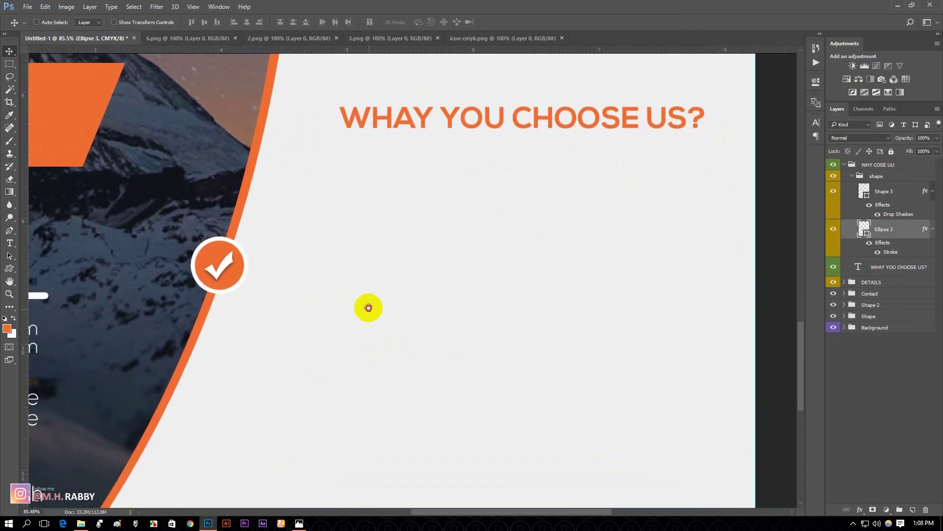
{"action": "left_click", "coordinate": [870, 165]}
{"action": "left_click", "coordinate": [853, 176]}
{"action": "left_click", "coordinate": [853, 176]}
{"action": "left_click", "coordinate": [853, 176]}
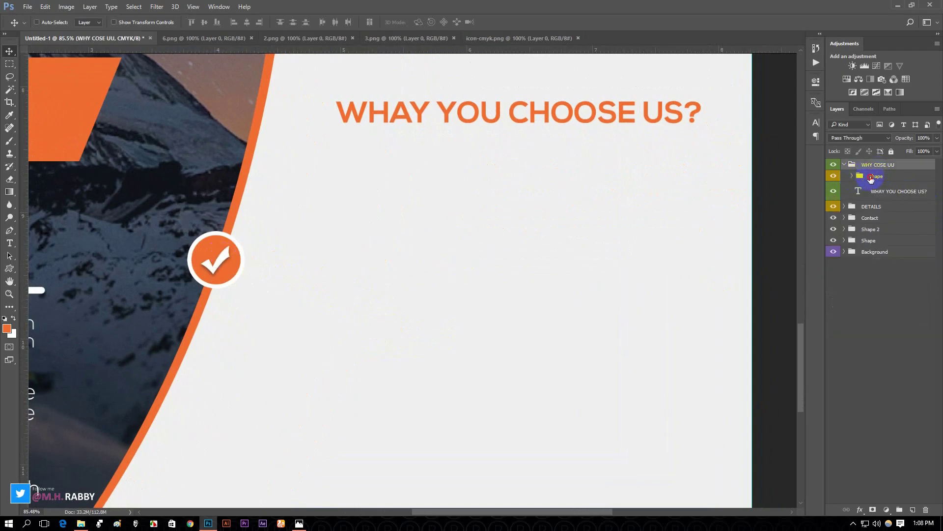
{"action": "left_click", "coordinate": [877, 176]}
{"action": "left_click_drag", "start_coordinate": [217, 260], "coordinate": [237, 214]}
{"action": "left_click_drag", "start_coordinate": [280, 275], "coordinate": [390, 183]}
{"action": "left_click_drag", "start_coordinate": [374, 136], "coordinate": [297, 318]}
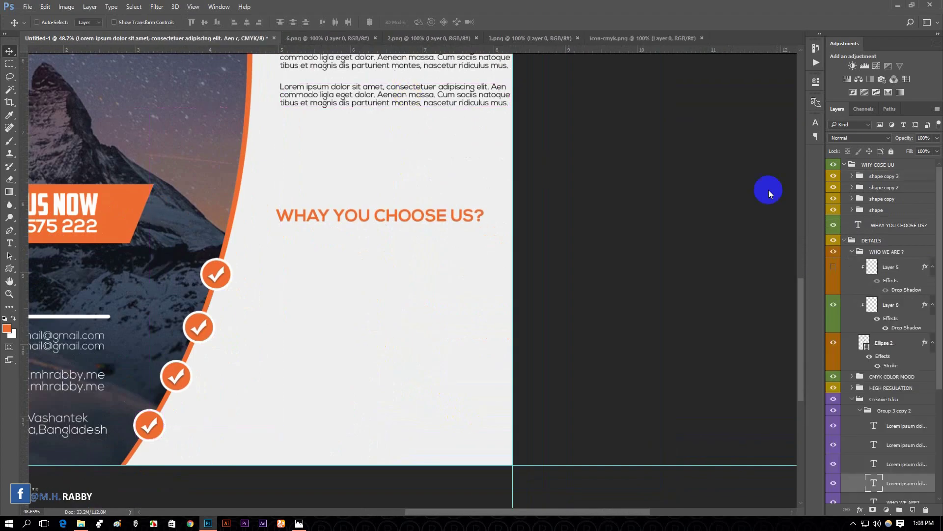
- Duplicate a Lorem ipsum paragraph beside the first checkmark and place its layer at the top of the WHY COSE UU group
{"action": "left_click_drag", "start_coordinate": [374, 113], "coordinate": [342, 297]}
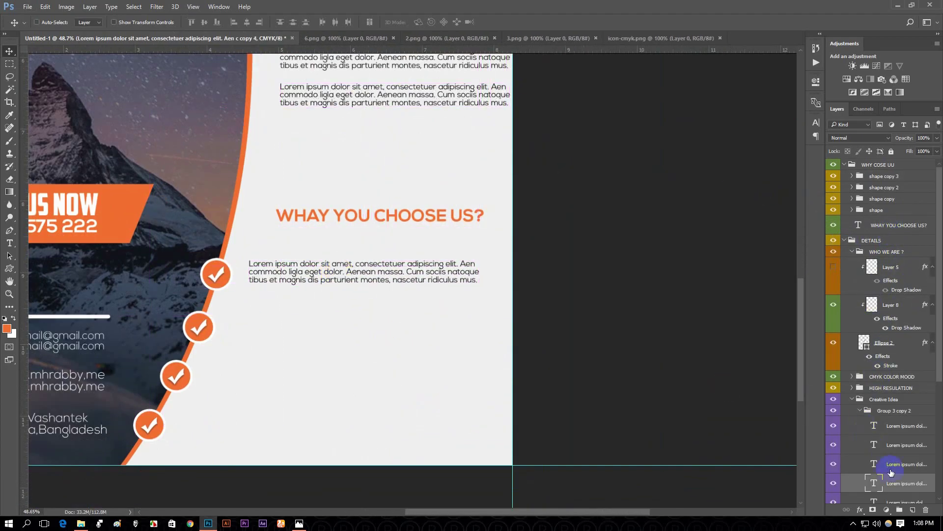
{"action": "left_click_drag", "start_coordinate": [893, 476], "coordinate": [894, 170]}
{"action": "left_click", "coordinate": [844, 259]}
- Group the four checkmark shape folders together inside the WHY COSE UU group
{"action": "left_click", "coordinate": [885, 195]}
{"action": "left_click", "coordinate": [885, 229], "text": "shift"}
{"action": "key", "text": "ctrl+g"}
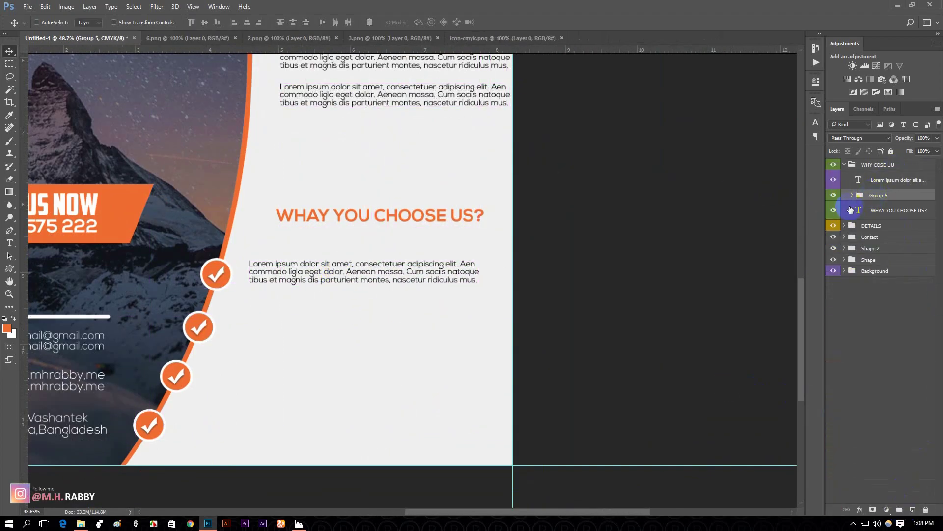
- Duplicate the first bullet paragraph three times, placing one copy beside each of the remaining checkmarks along the curve
{"action": "left_click", "coordinate": [368, 280], "text": "ctrl"}
{"action": "scroll", "coordinate": [430, 225], "scroll_direction": "up", "scroll_amount": 2}
{"action": "left_click_drag", "start_coordinate": [380, 198], "coordinate": [361, 271]}
{"action": "left_click_drag", "start_coordinate": [361, 271], "coordinate": [334, 342]}
{"action": "left_click_drag", "start_coordinate": [334, 342], "coordinate": [290, 404]}
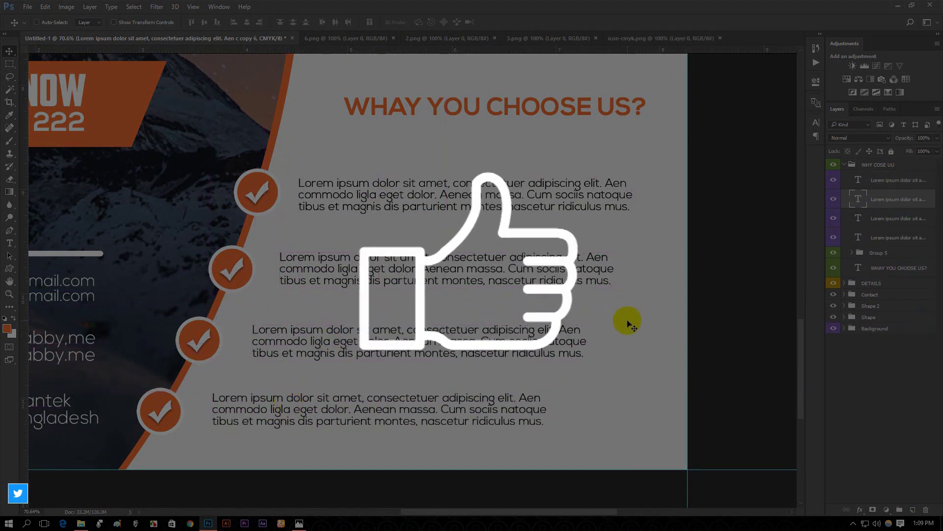
- Fine-tune the paragraph positions beside the checkmarks, shifting the first paragraph about 0.077 in to the right
{"action": "left_click", "coordinate": [897, 211]}
{"action": "left_click", "coordinate": [897, 237]}
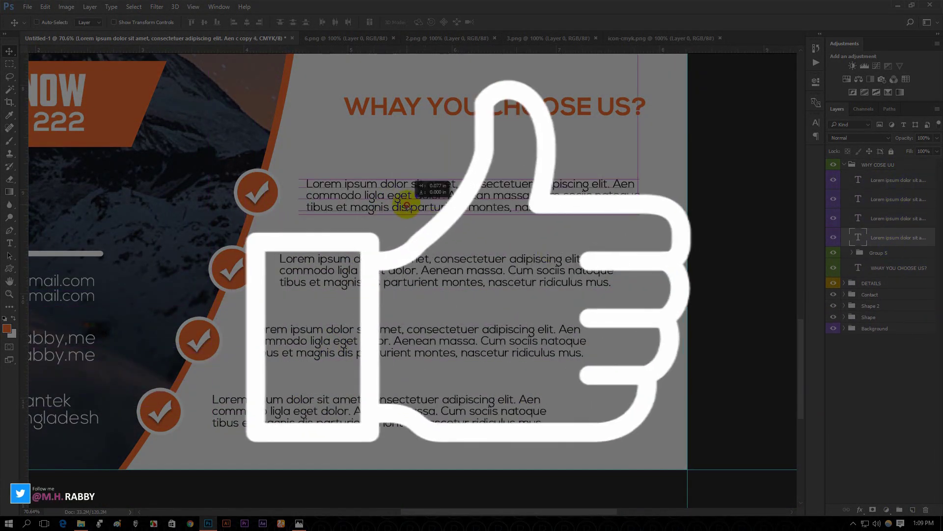
{"action": "scroll", "coordinate": [485, 347], "scroll_direction": "down", "scroll_amount": 5}
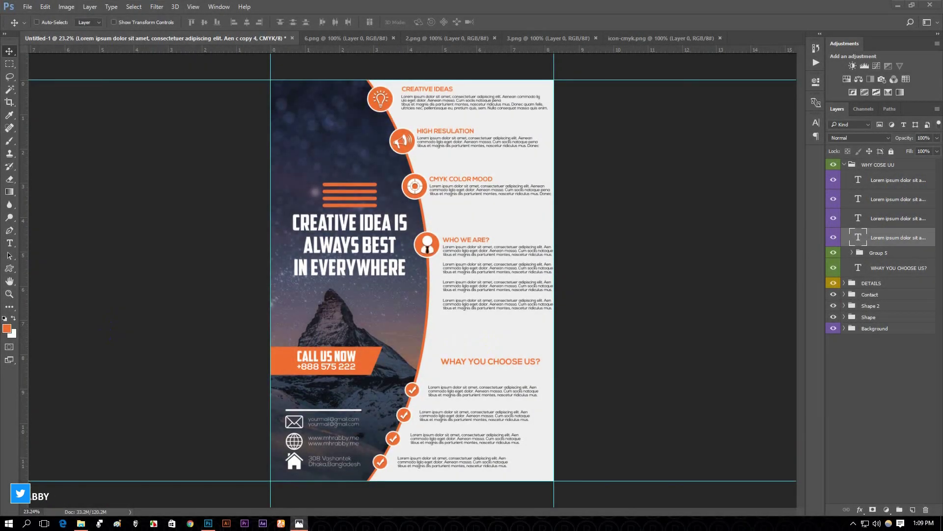